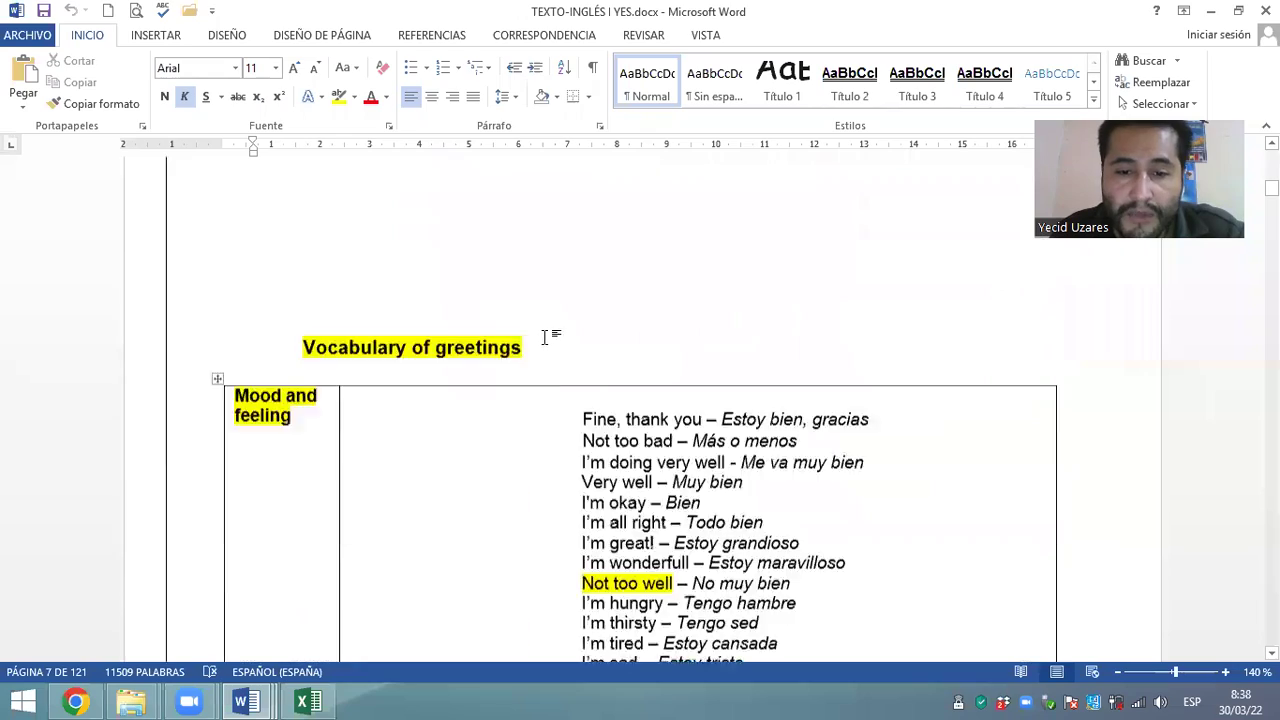
Review the textbook from the greetings vocabulary through the personal-information questions 1 to 7 with fill-in answers
scroll(559, 333, "down", 20)
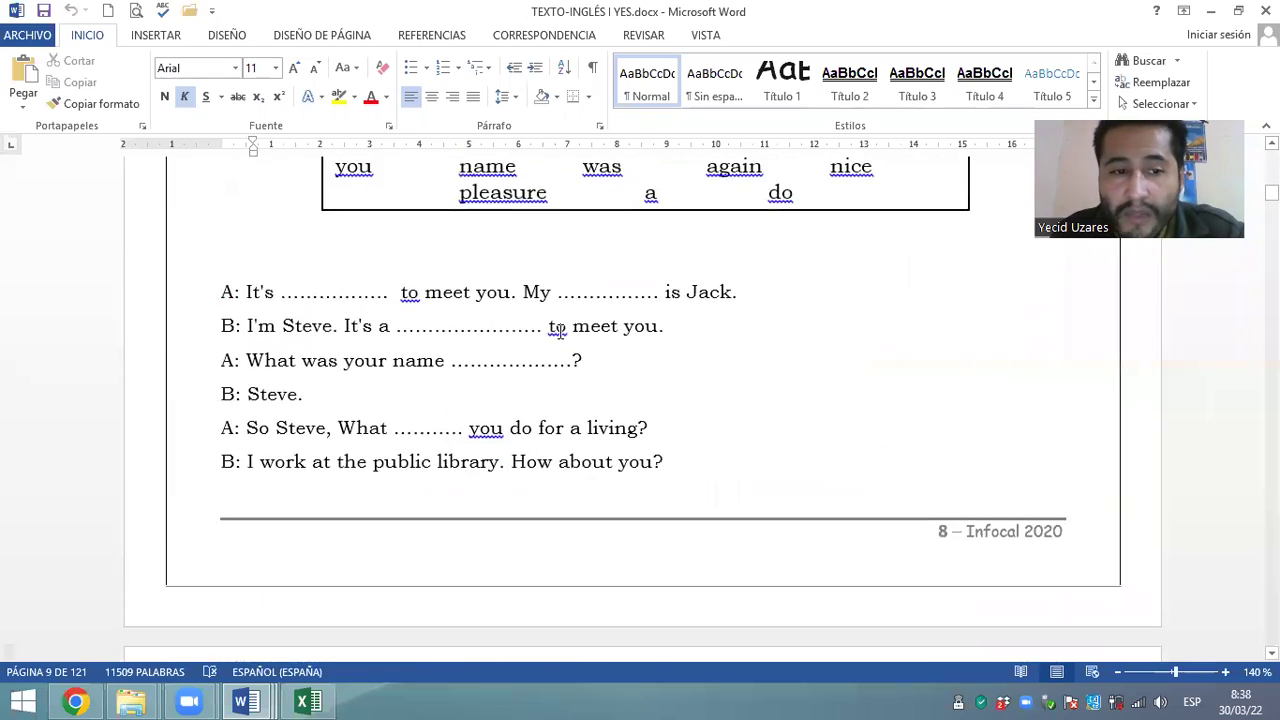
scroll(560, 328, "down", 5)
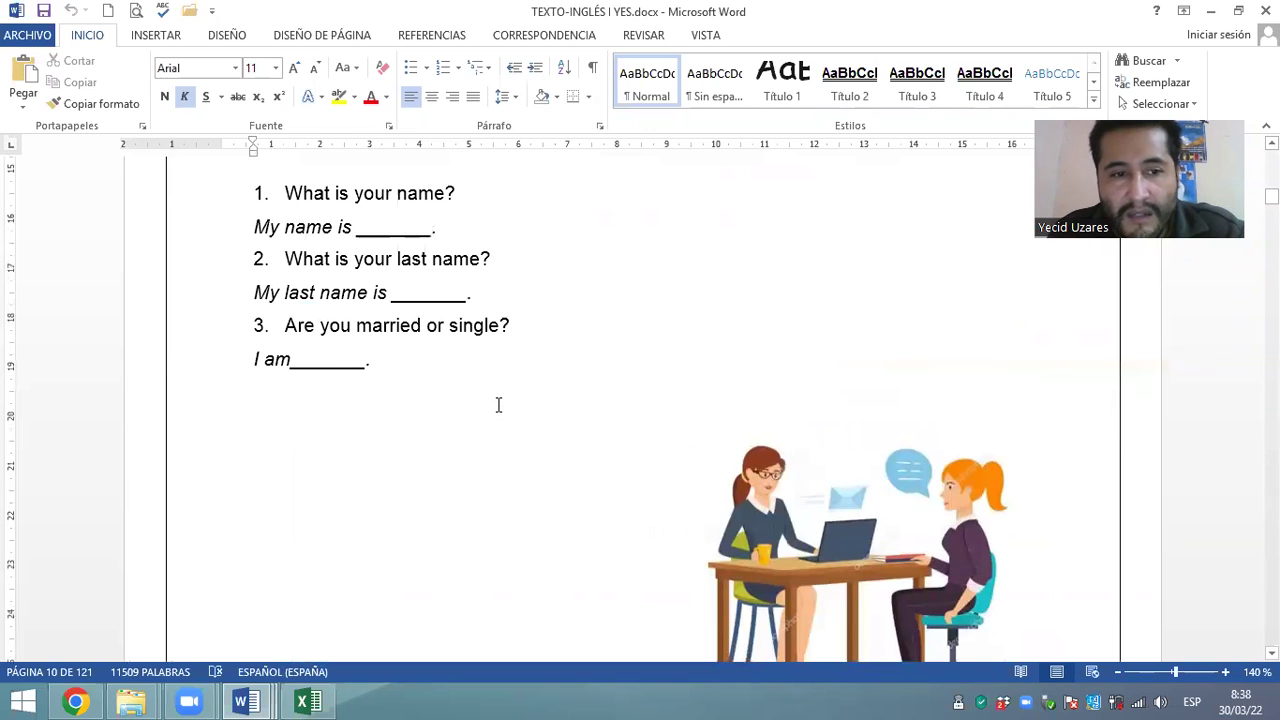
scroll(497, 403, "up", 3)
scroll(432, 479, "down", 2)
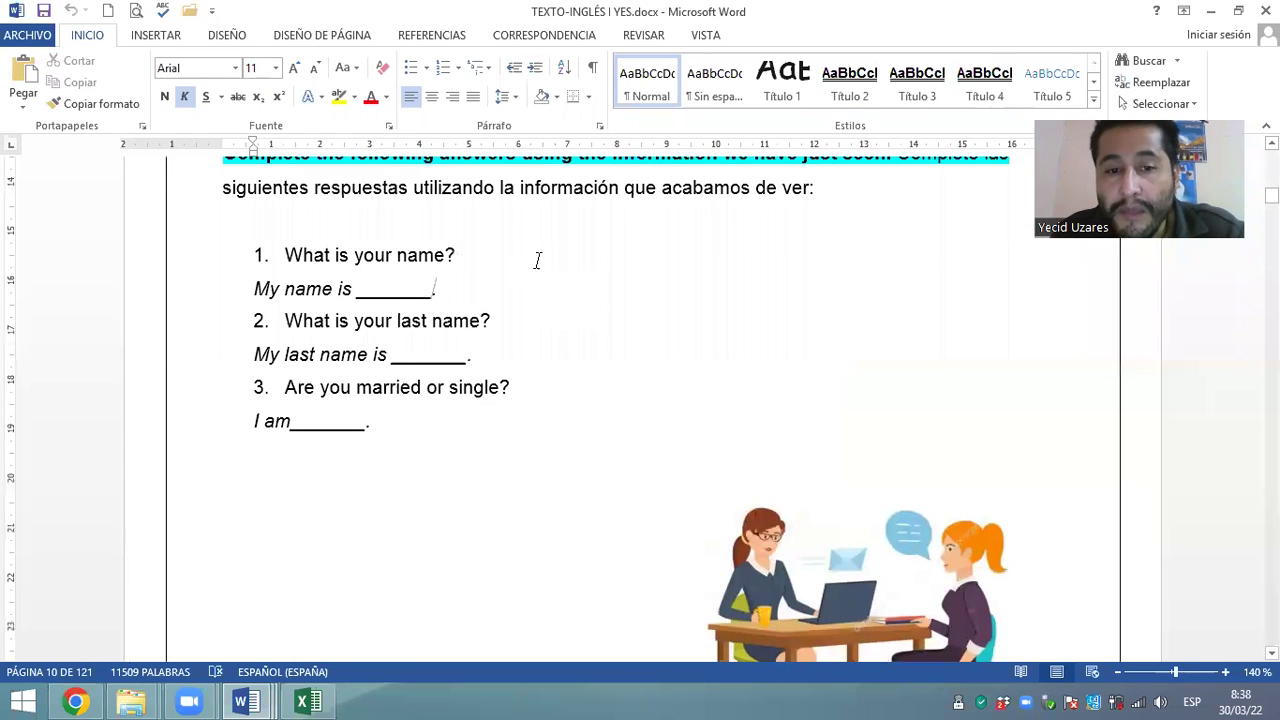
left_click(590, 257)
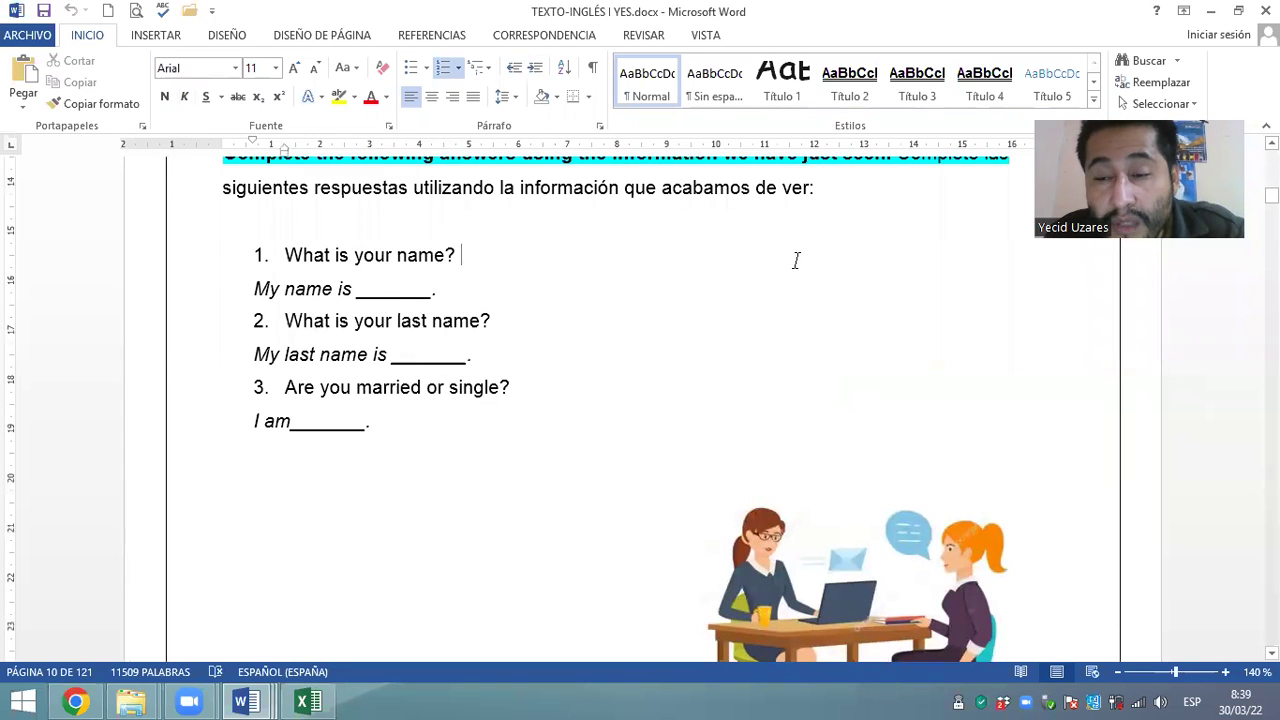
scroll(717, 288, "down", 10)
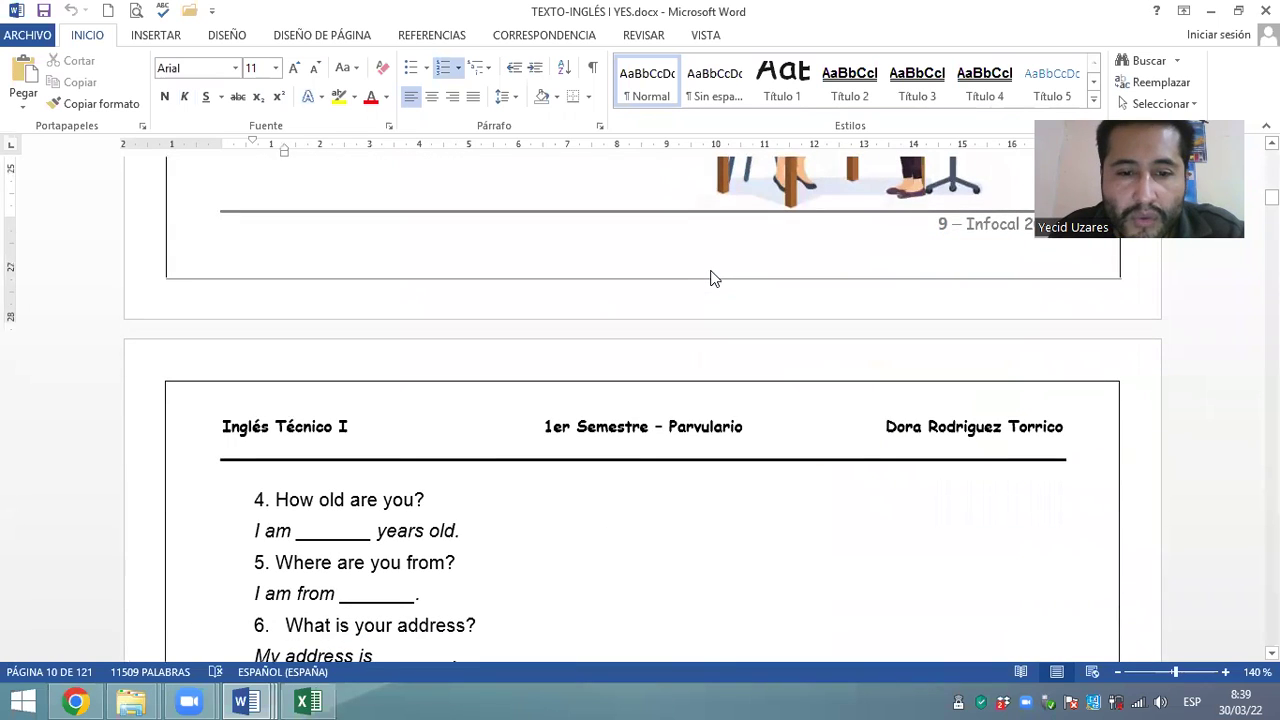
scroll(712, 271, "down", 5)
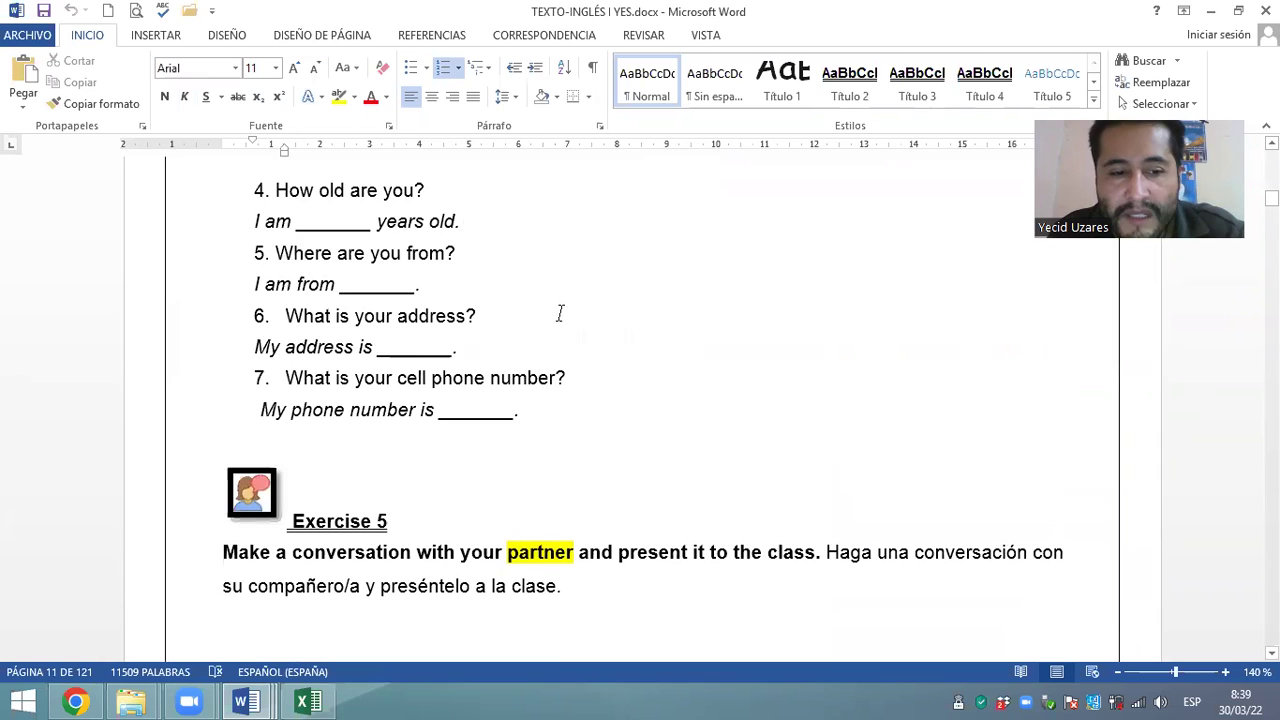
Read the Exercise 5 instructions about making a conversation with a partner, and look over the pages that follow
scroll(560, 314, "down", 4)
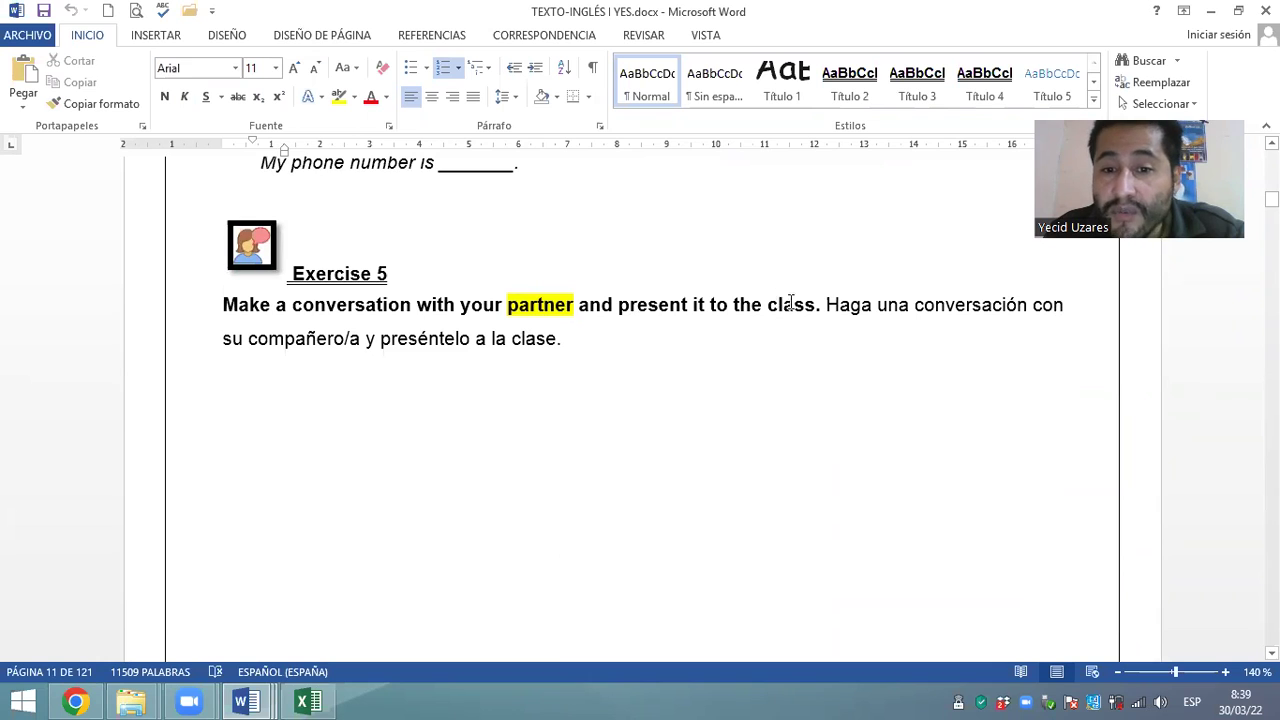
left_click(646, 343)
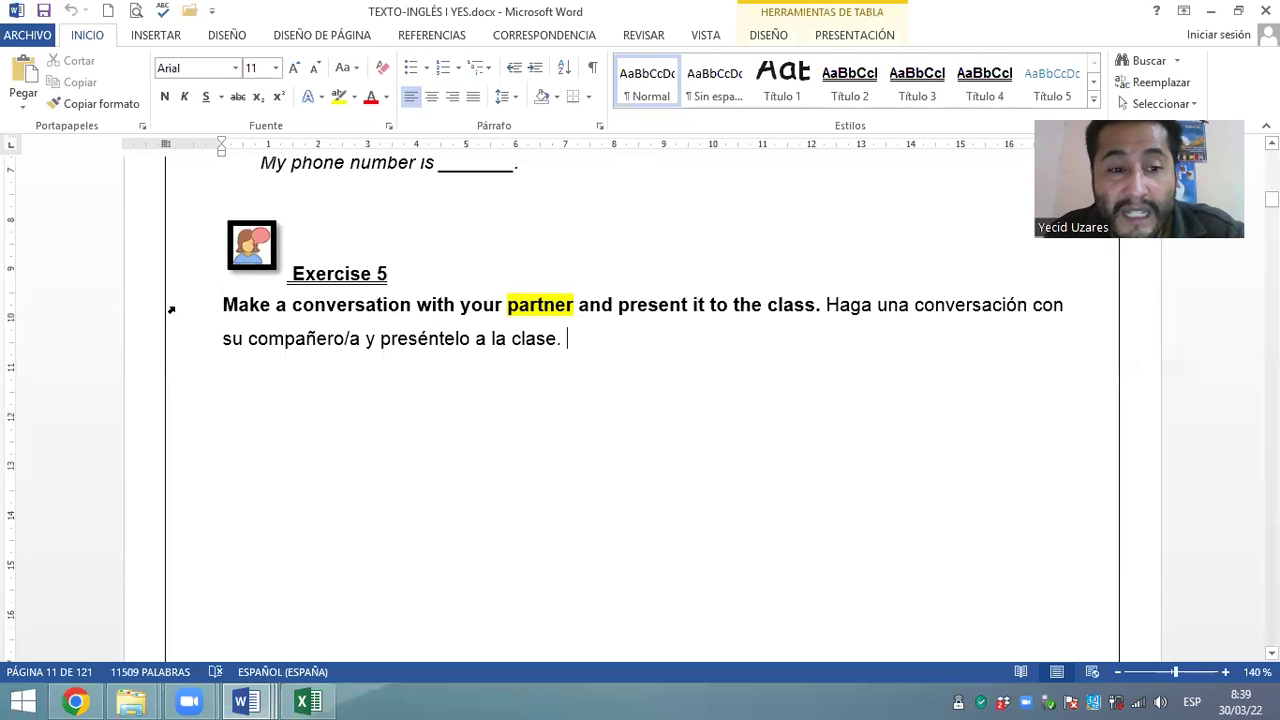
left_click(171, 310)
left_click(296, 338)
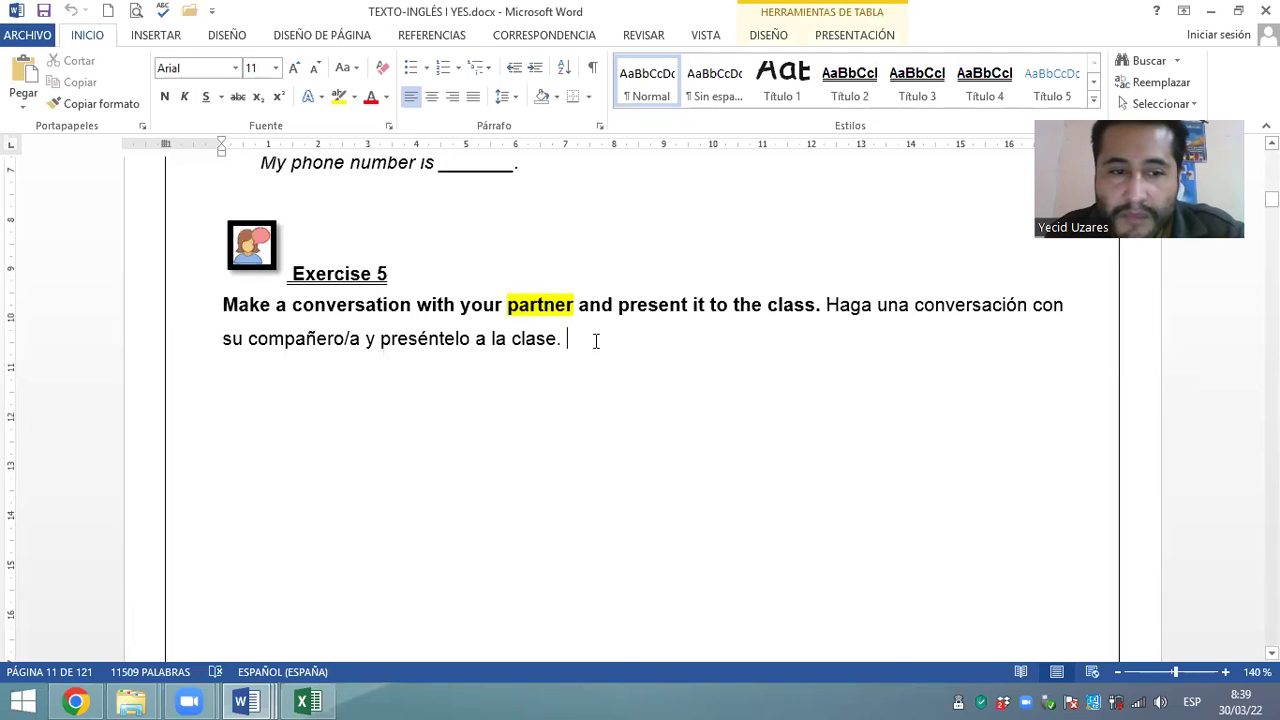
scroll(595, 341, "down", 15)
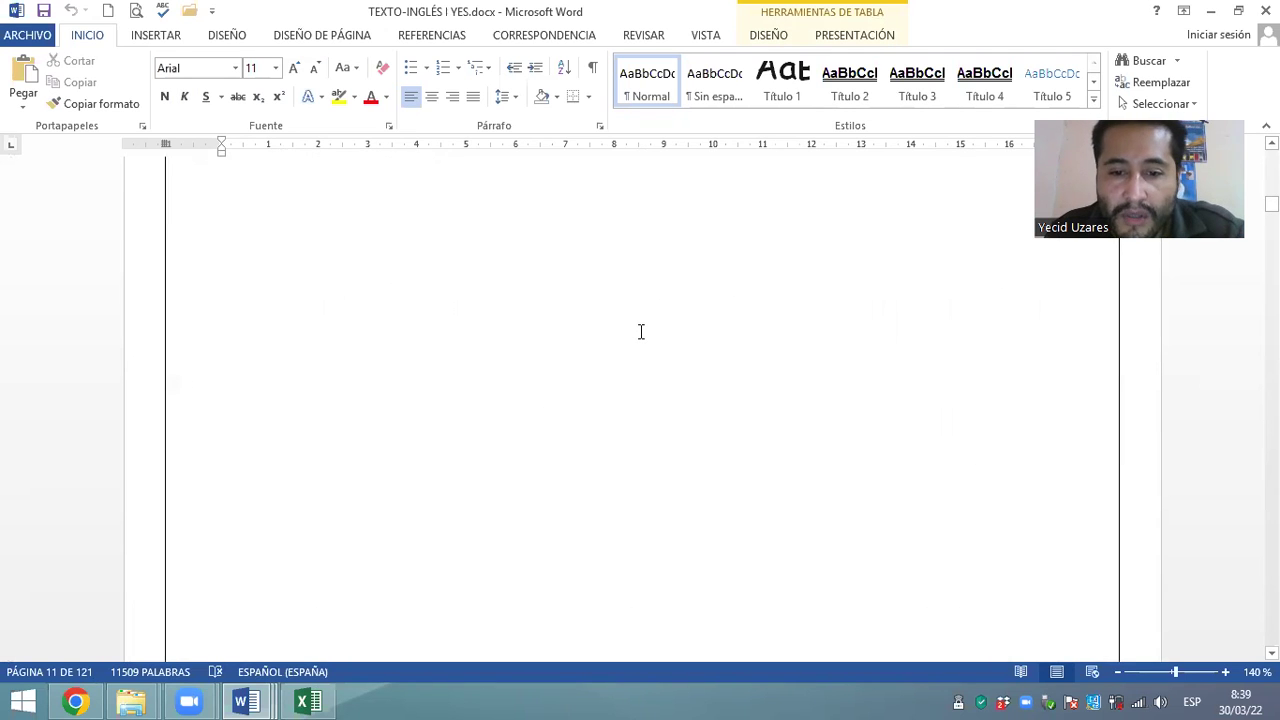
scroll(641, 332, "down", 10)
scroll(644, 316, "down", 8)
scroll(600, 335, "up", 5)
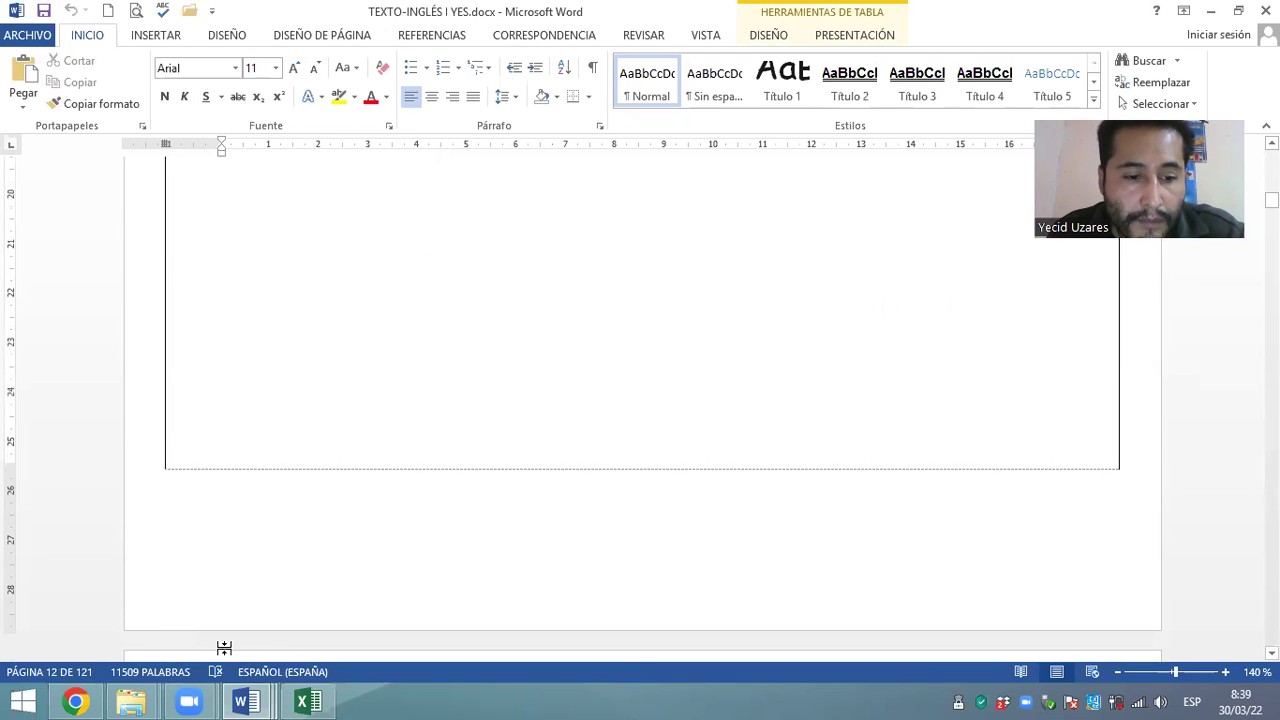
Switch to File Explorer and open the document First activities Ing I I-22.docx from the Inglés I folder
left_click(247, 702)
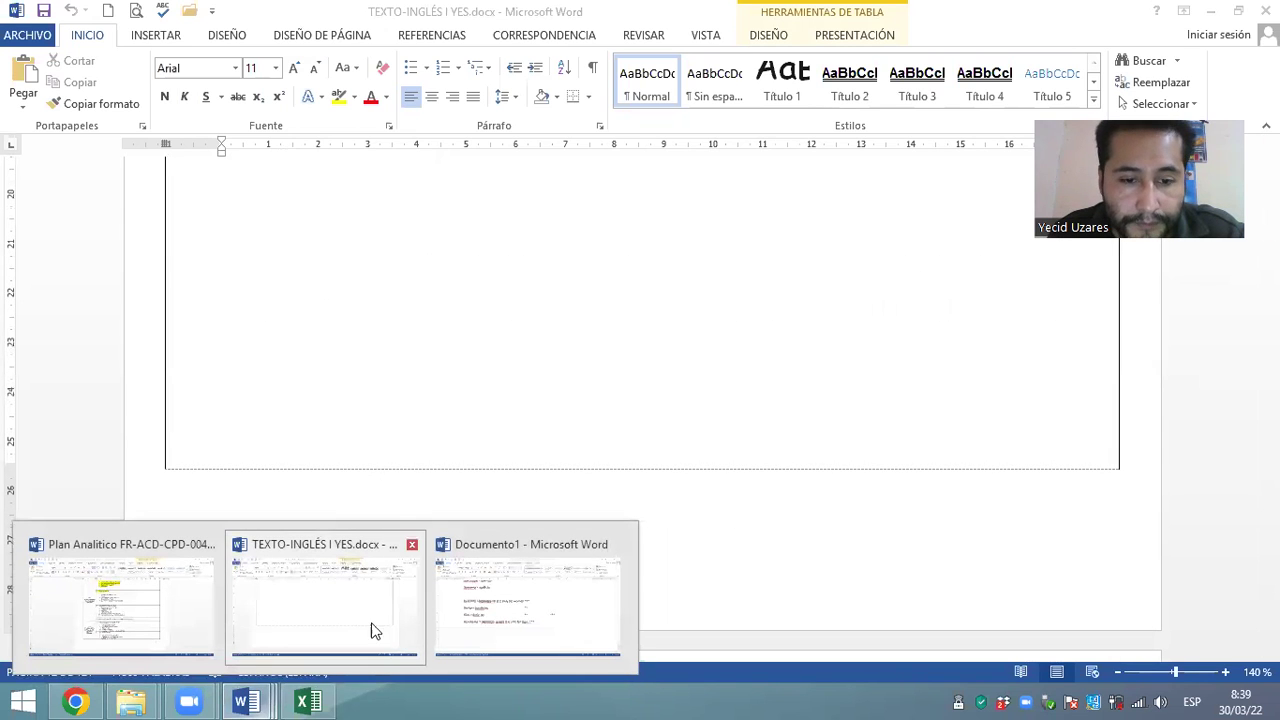
mouse_move(131, 702)
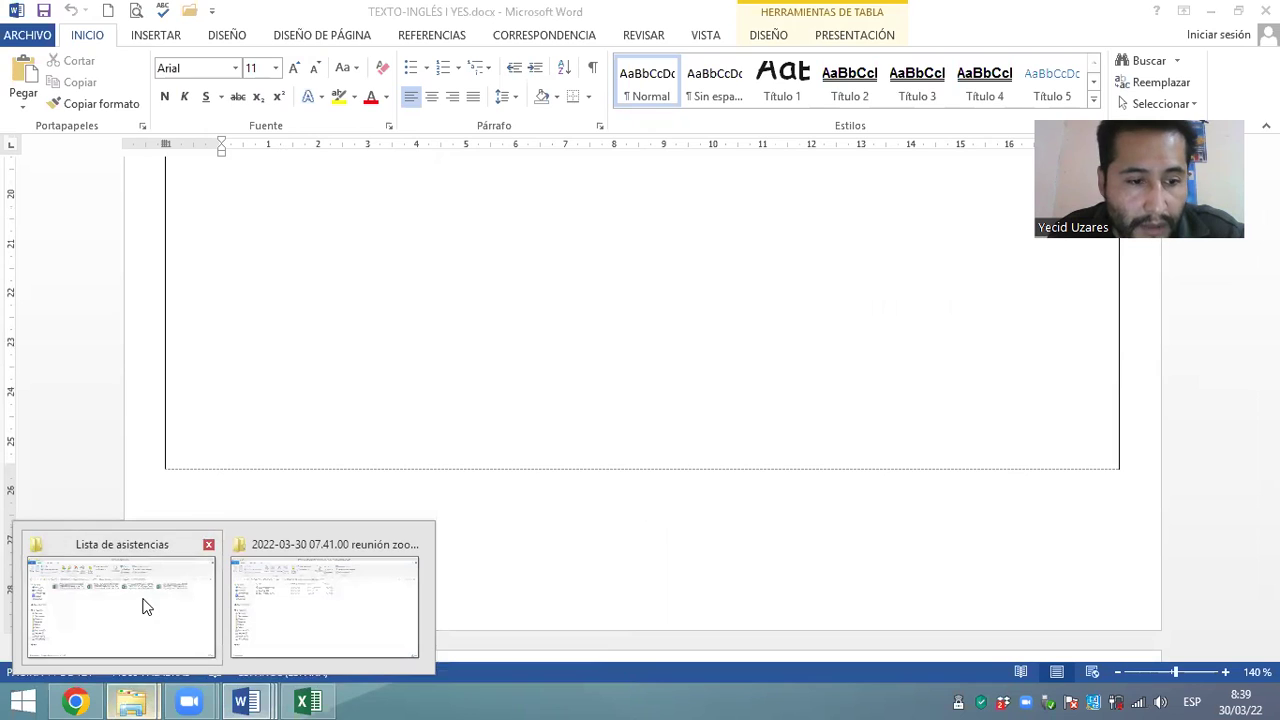
left_click(145, 606)
left_click(20, 147)
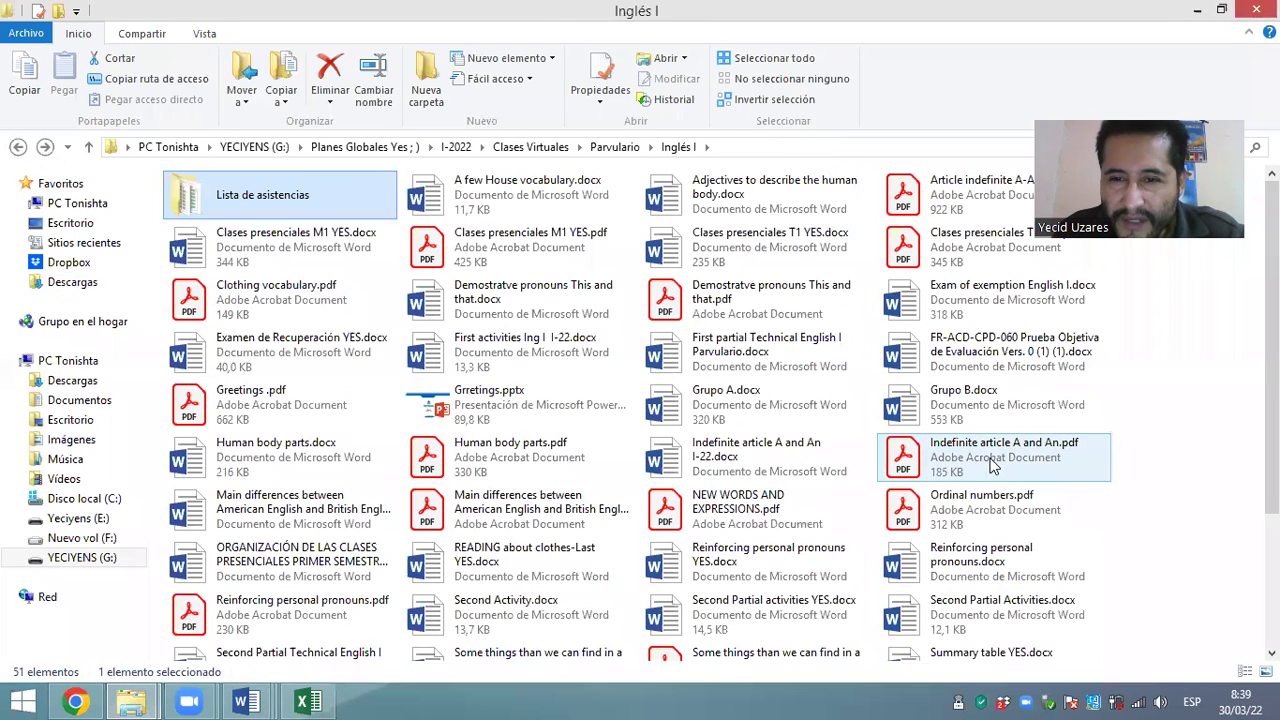
scroll(960, 455, "down", 3)
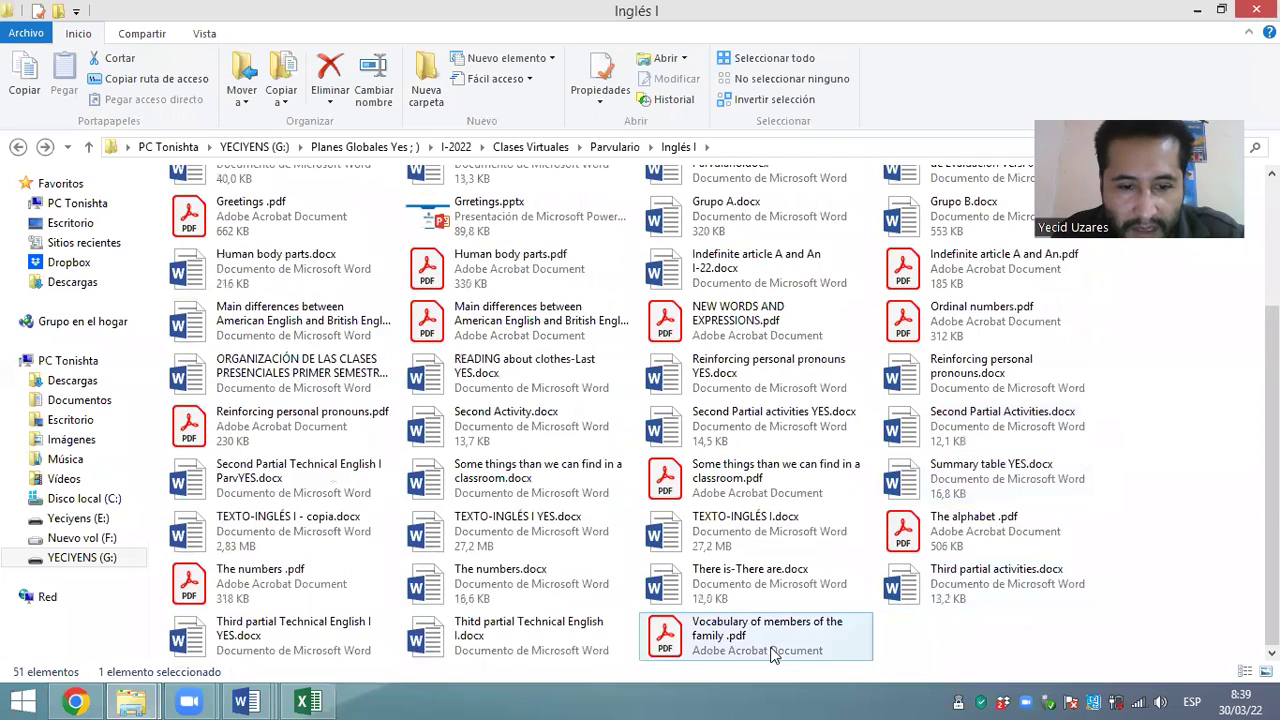
scroll(660, 425, "up", 3)
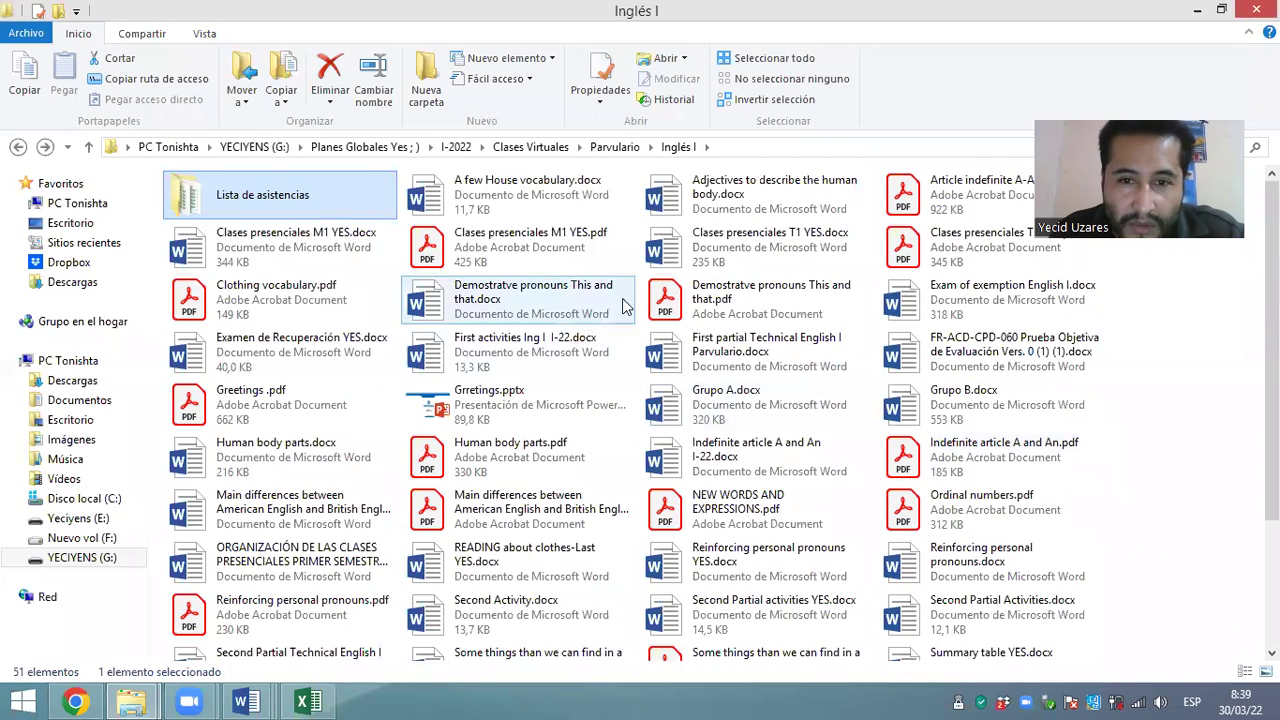
left_click(483, 366)
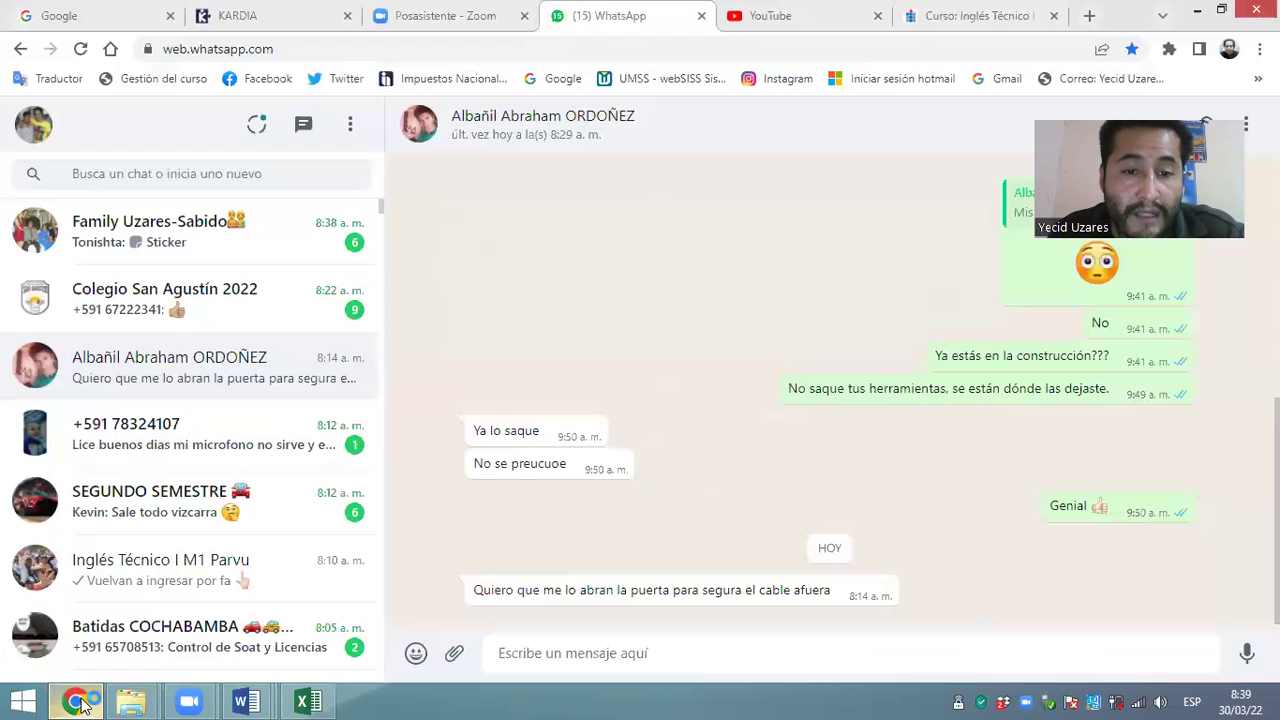
Switch to the Inglés Técnico I course page in Chrome and turn on editing for the 1º PARCIAL section
left_click(75, 702)
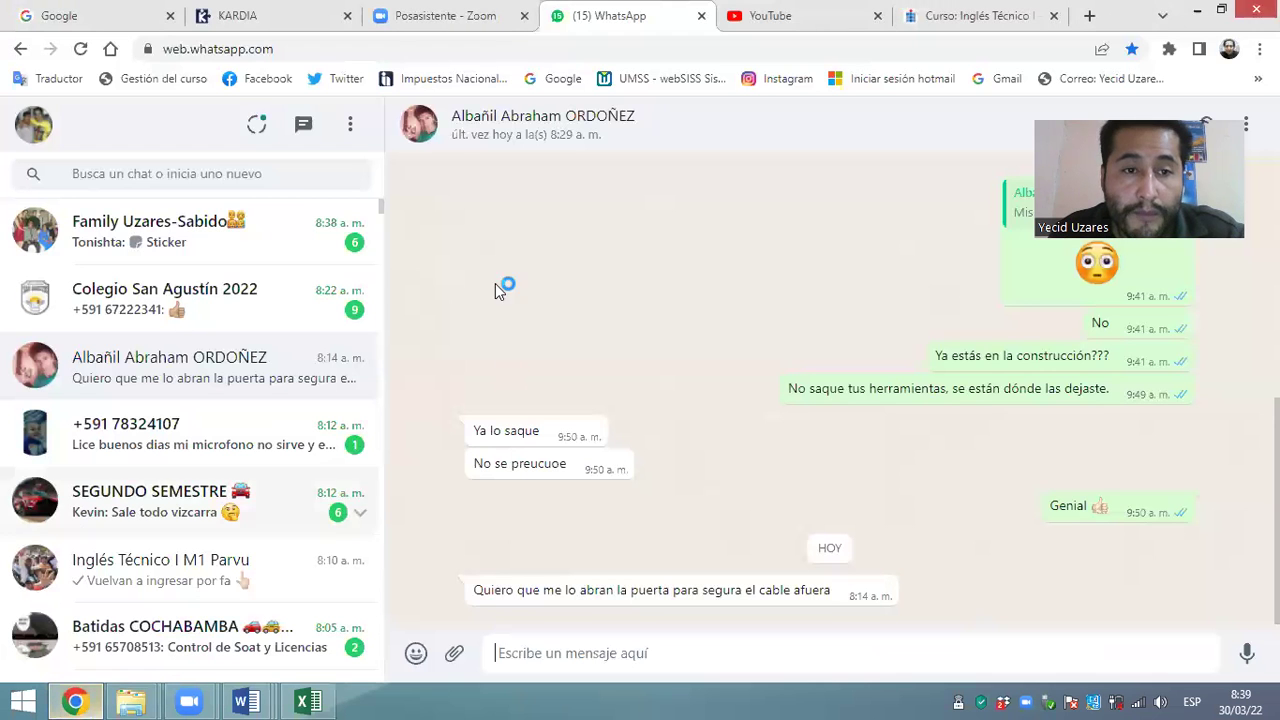
left_click(985, 30)
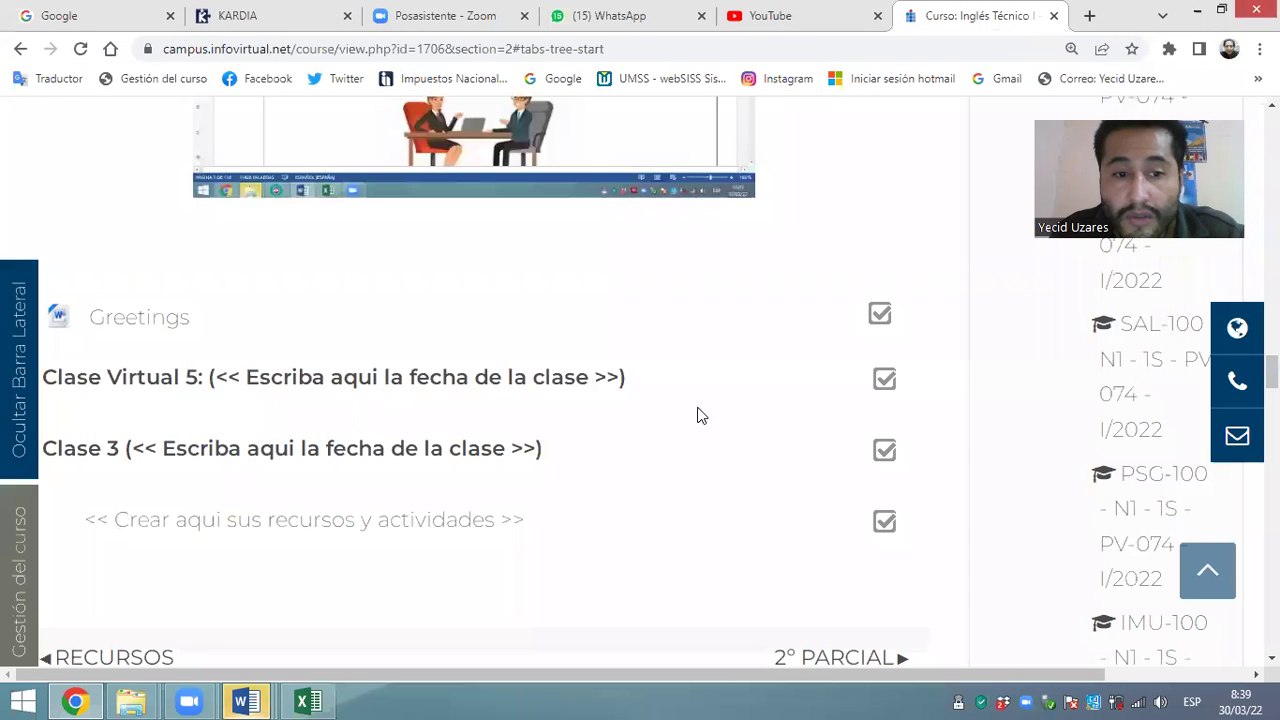
scroll(640, 465, "down", 5)
scroll(643, 462, "up", 15)
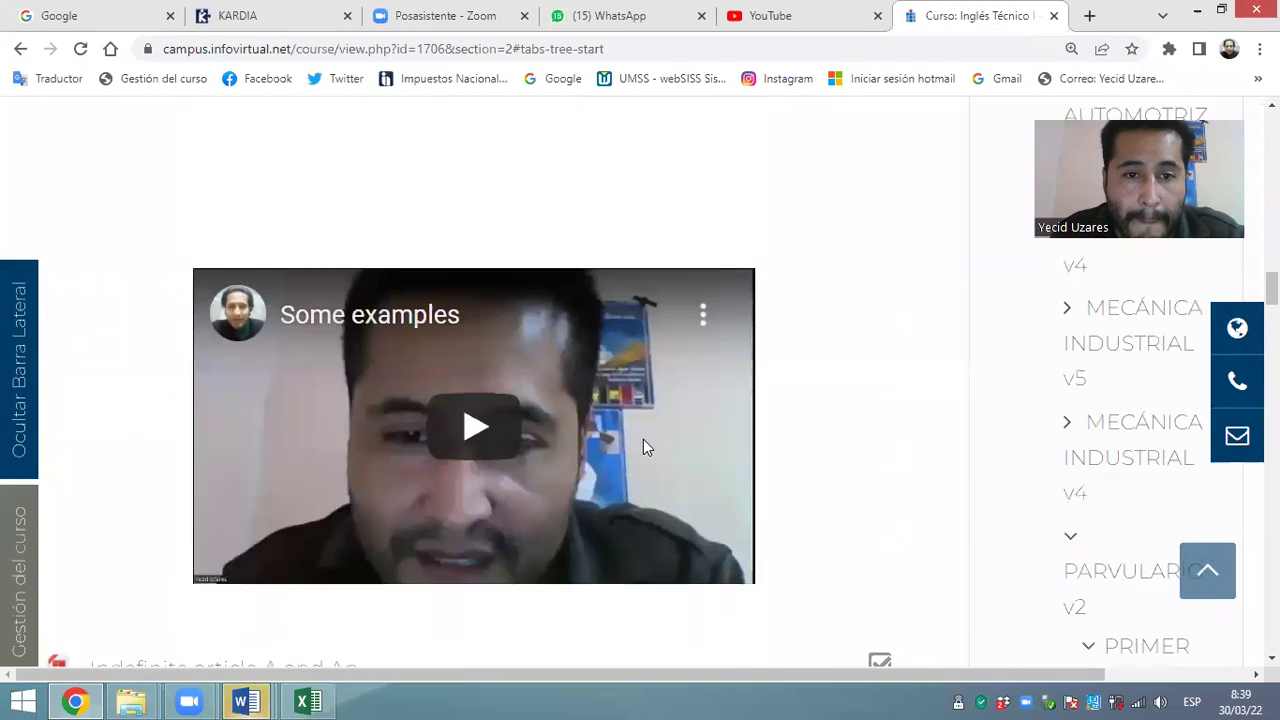
scroll(648, 436, "up", 15)
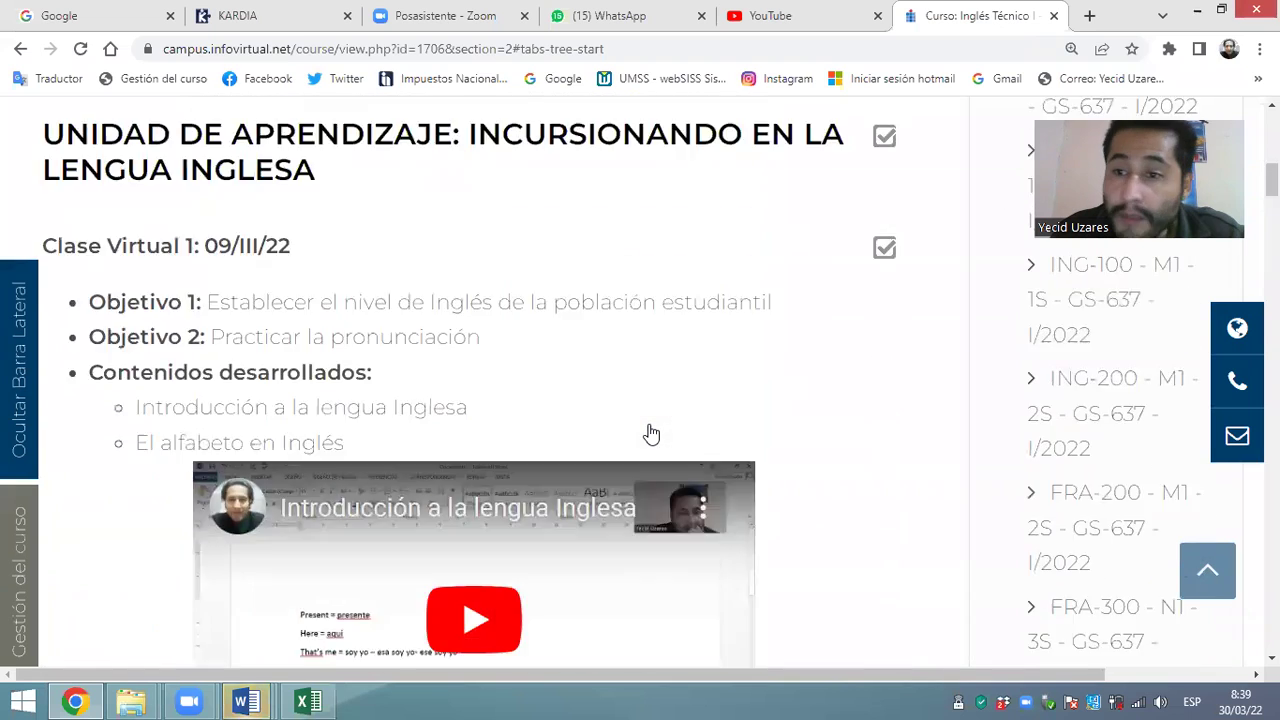
scroll(650, 424, "up", 3)
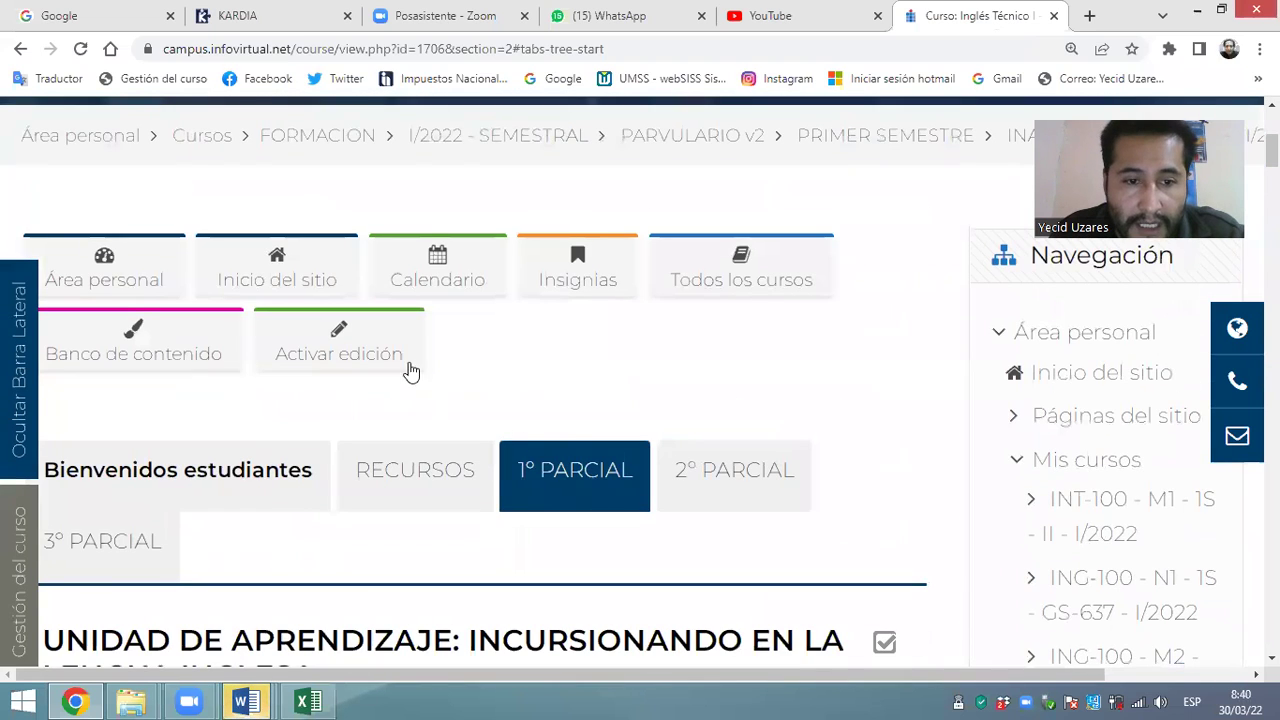
left_click(378, 358)
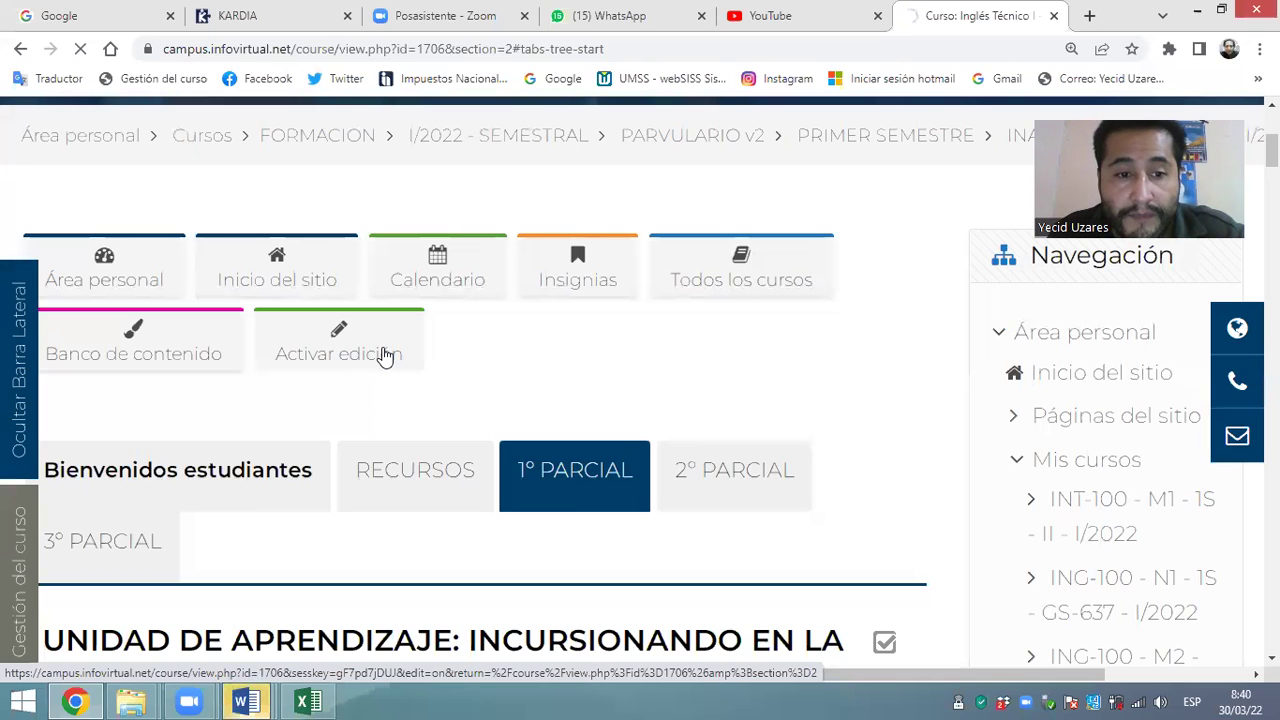
scroll(407, 366, "down", 4)
scroll(407, 372, "down", 18)
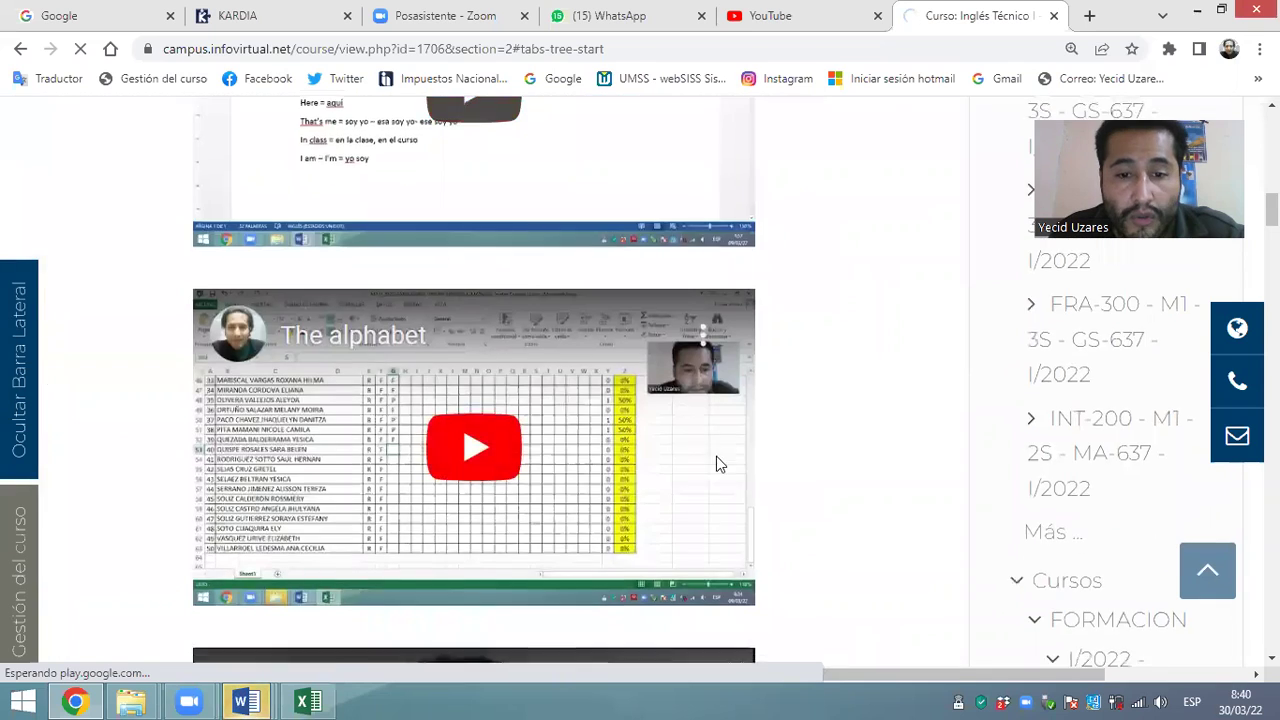
scroll(780, 465, "down", 10)
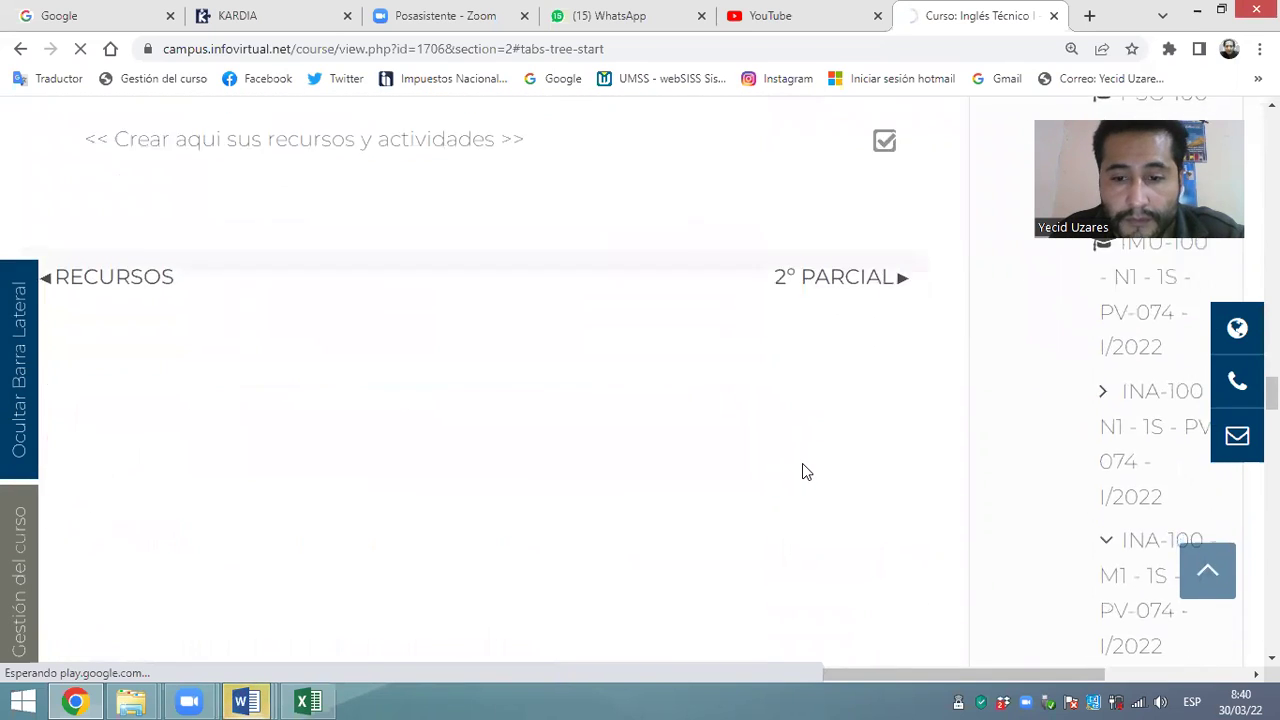
scroll(810, 466, "down", 10)
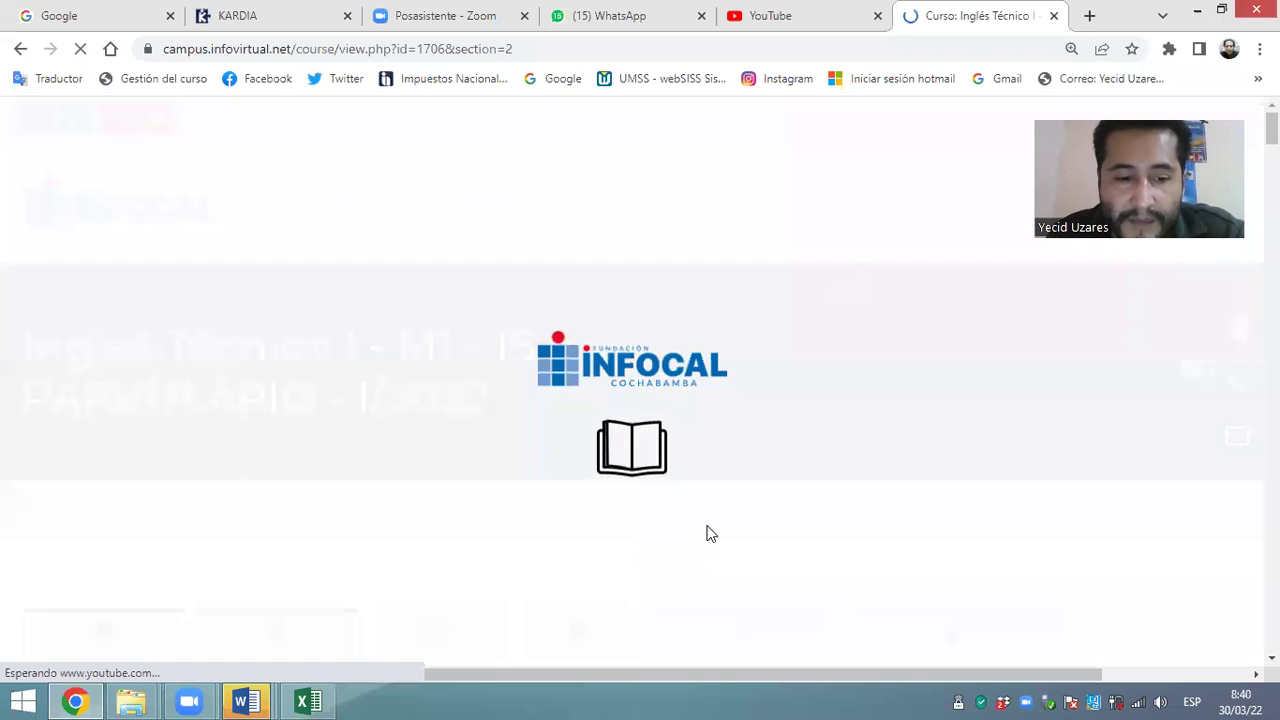
Switch to the First activities document in Word and read through its four activities, ending at the twenty usual questions task
mouse_move(245, 701)
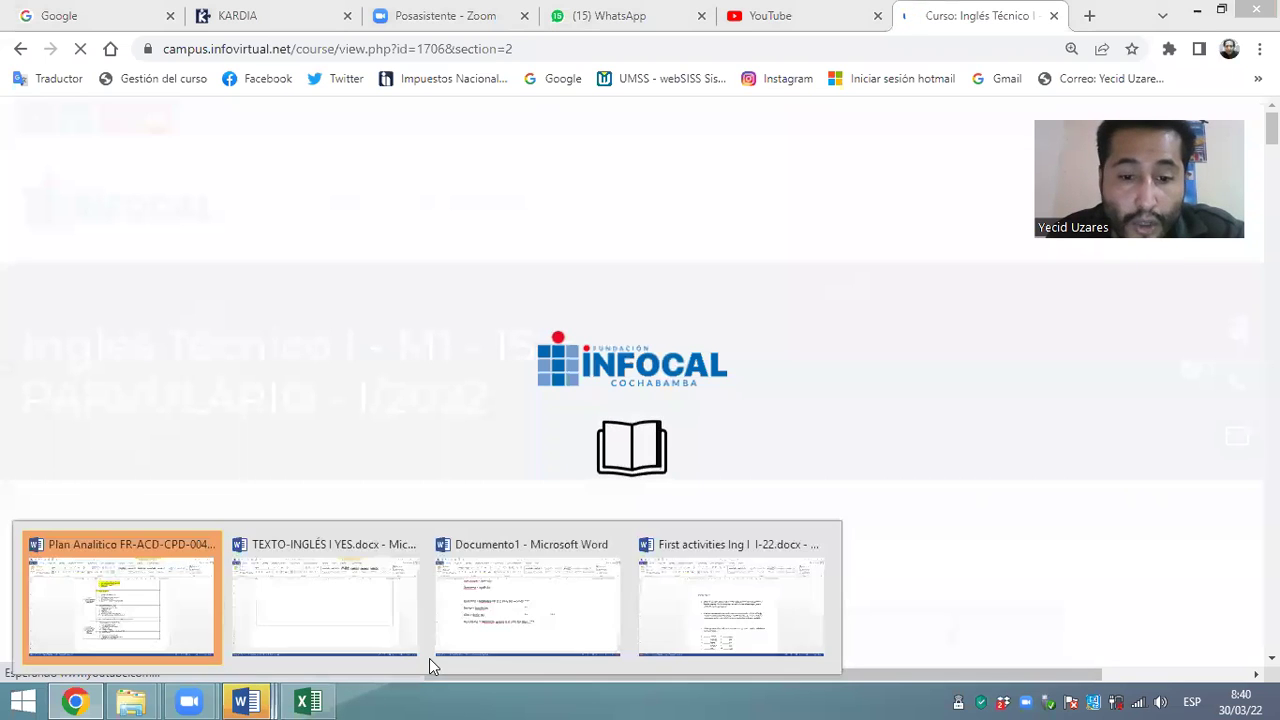
left_click(717, 617)
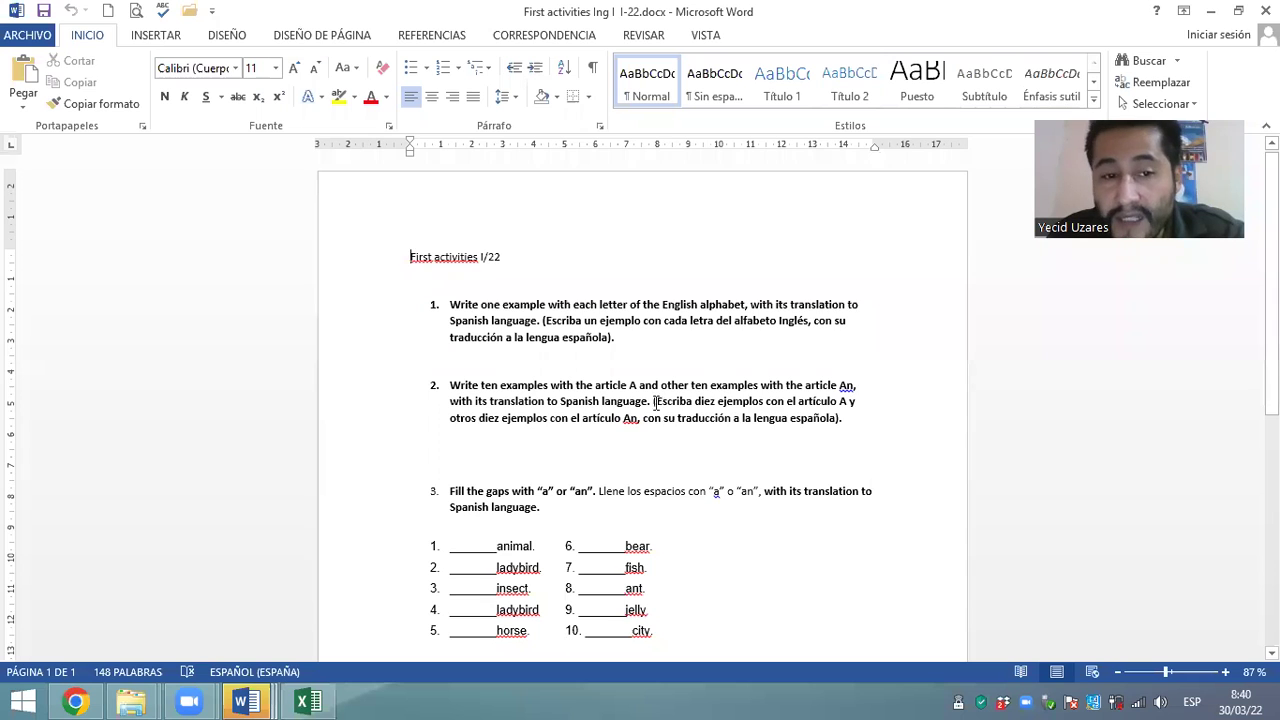
scroll(635, 400, "down", 3)
scroll(635, 400, "up", 1)
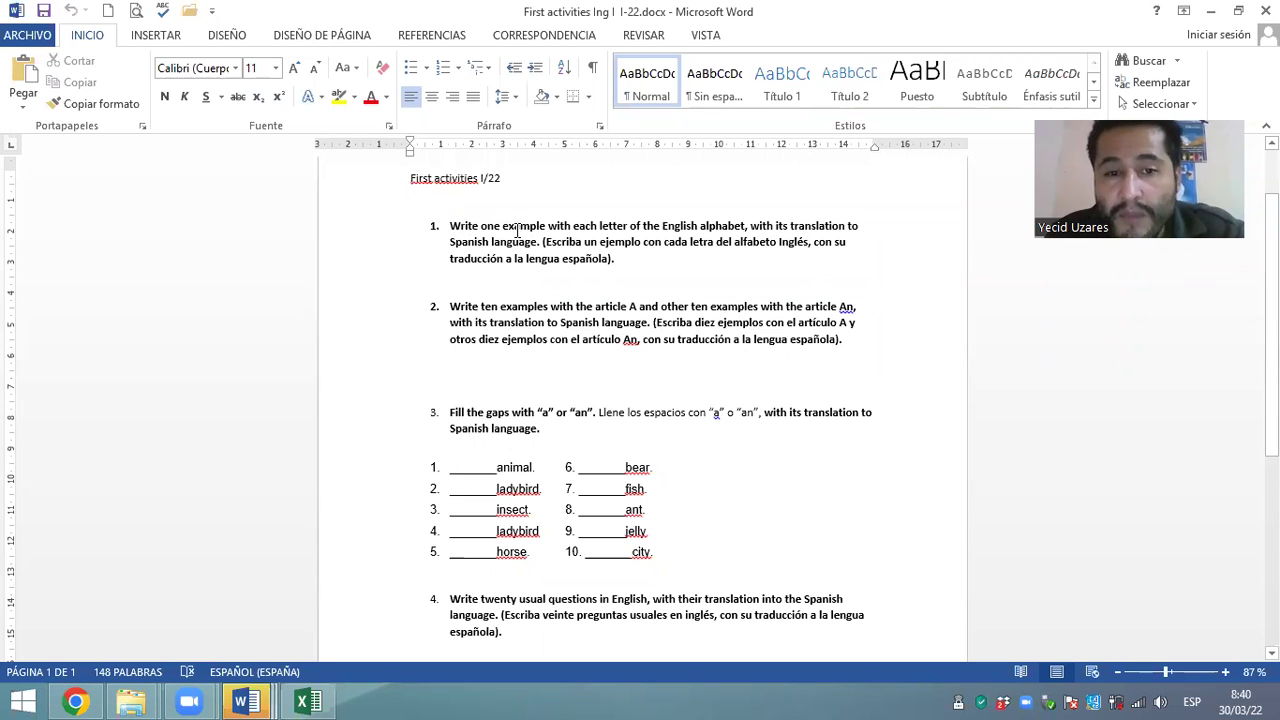
left_click(813, 242)
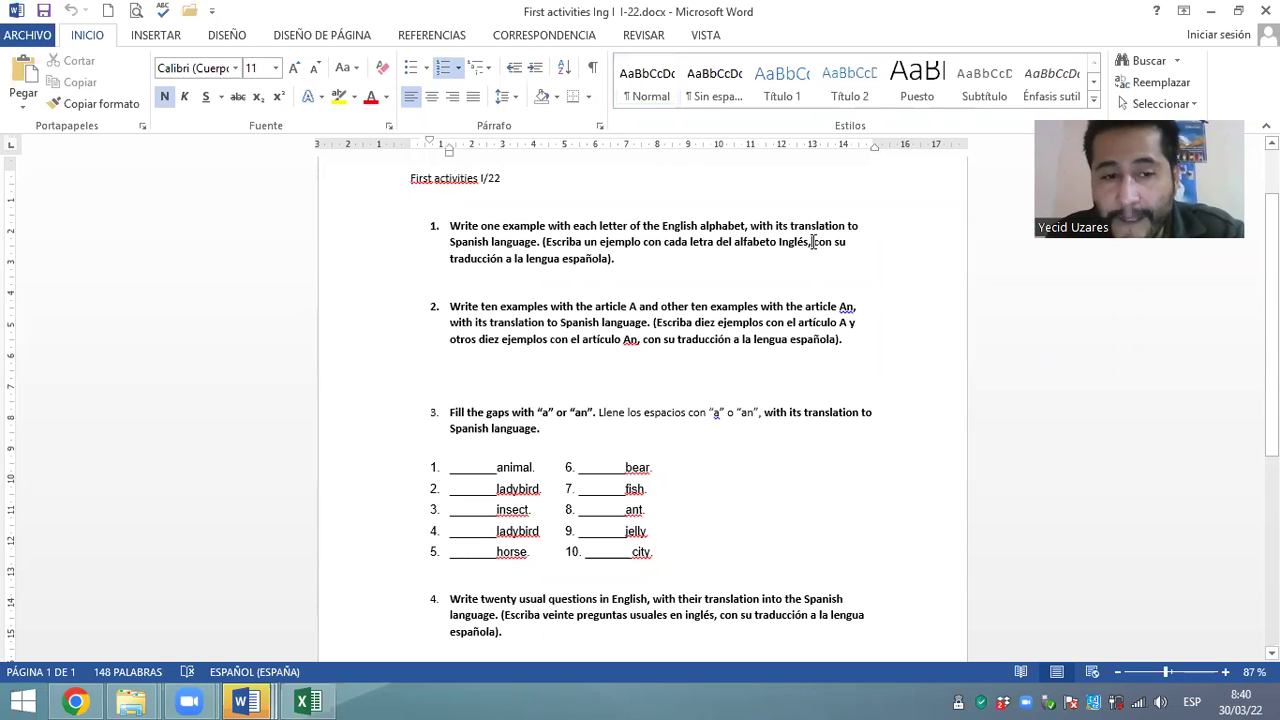
scroll(813, 242, "down", 2)
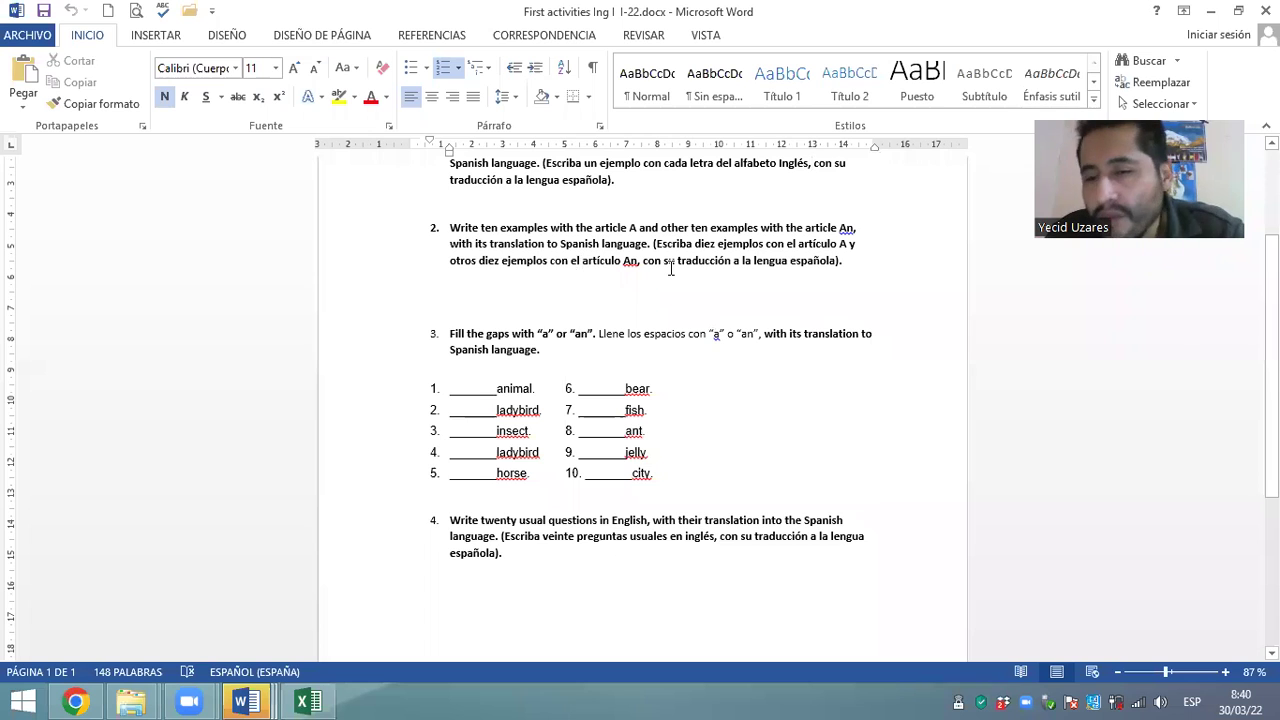
scroll(640, 270, "down", 2)
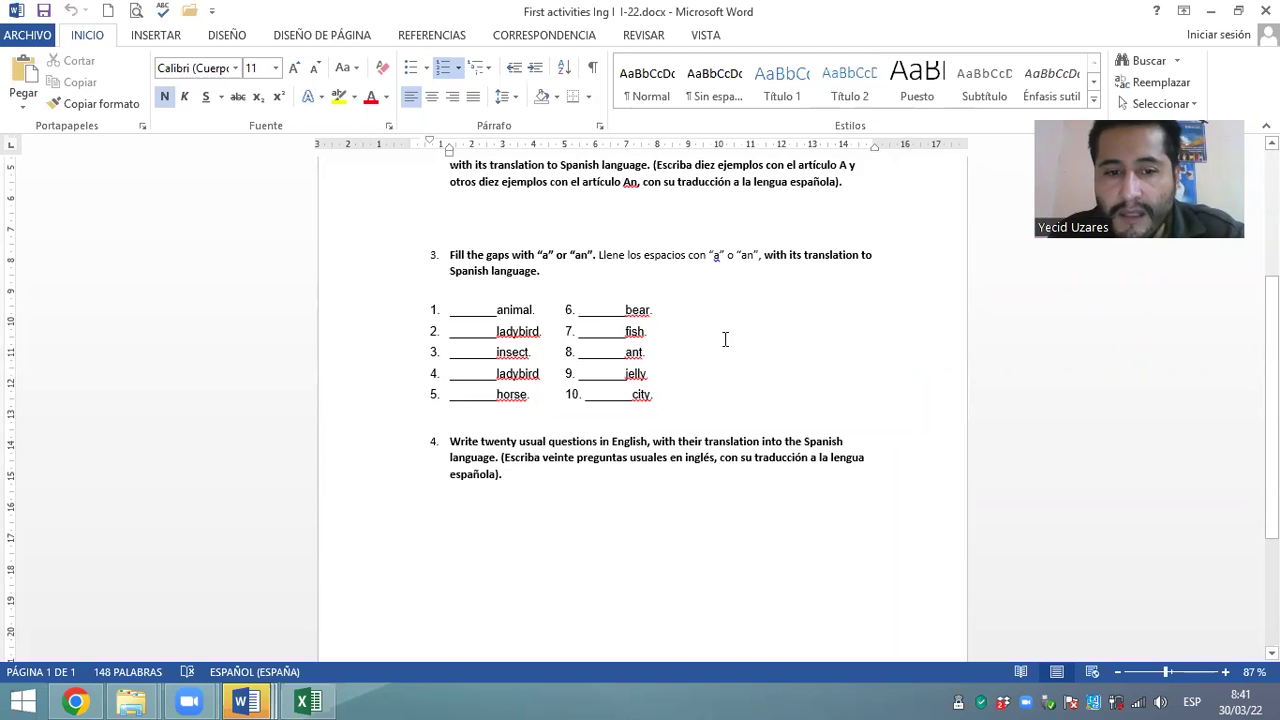
scroll(723, 340, "down", 3)
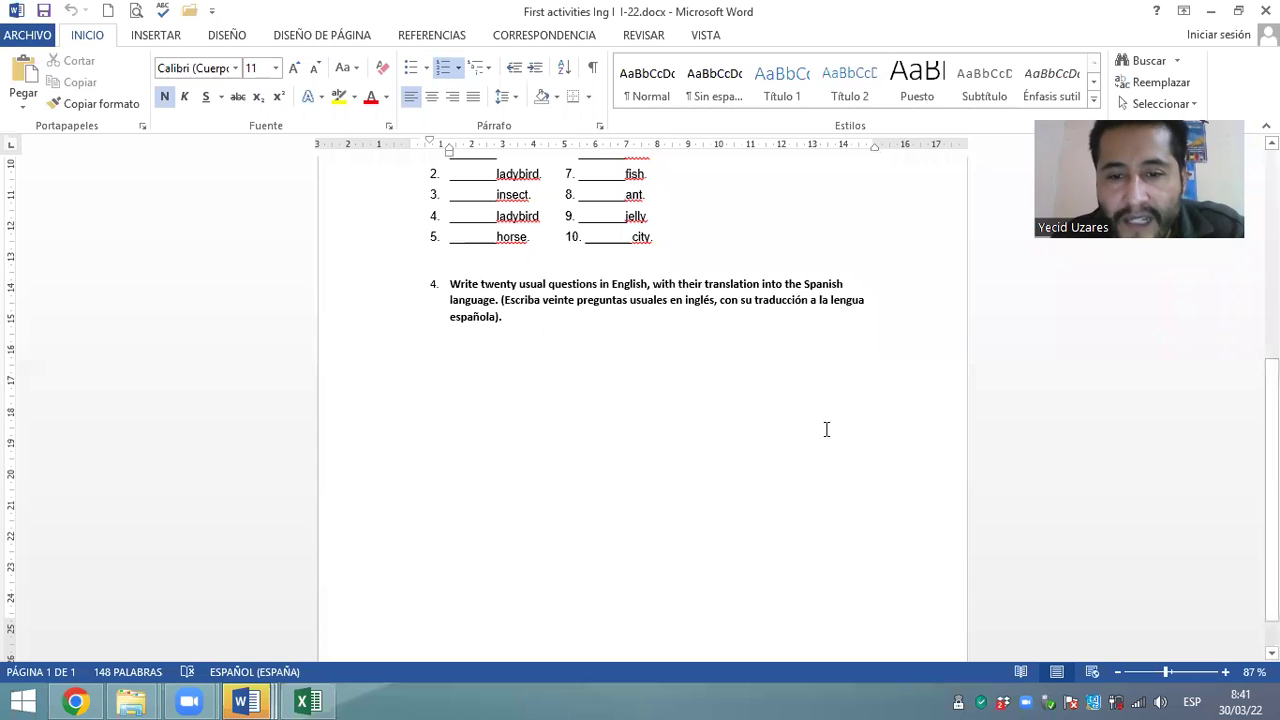
key("BackSpace")
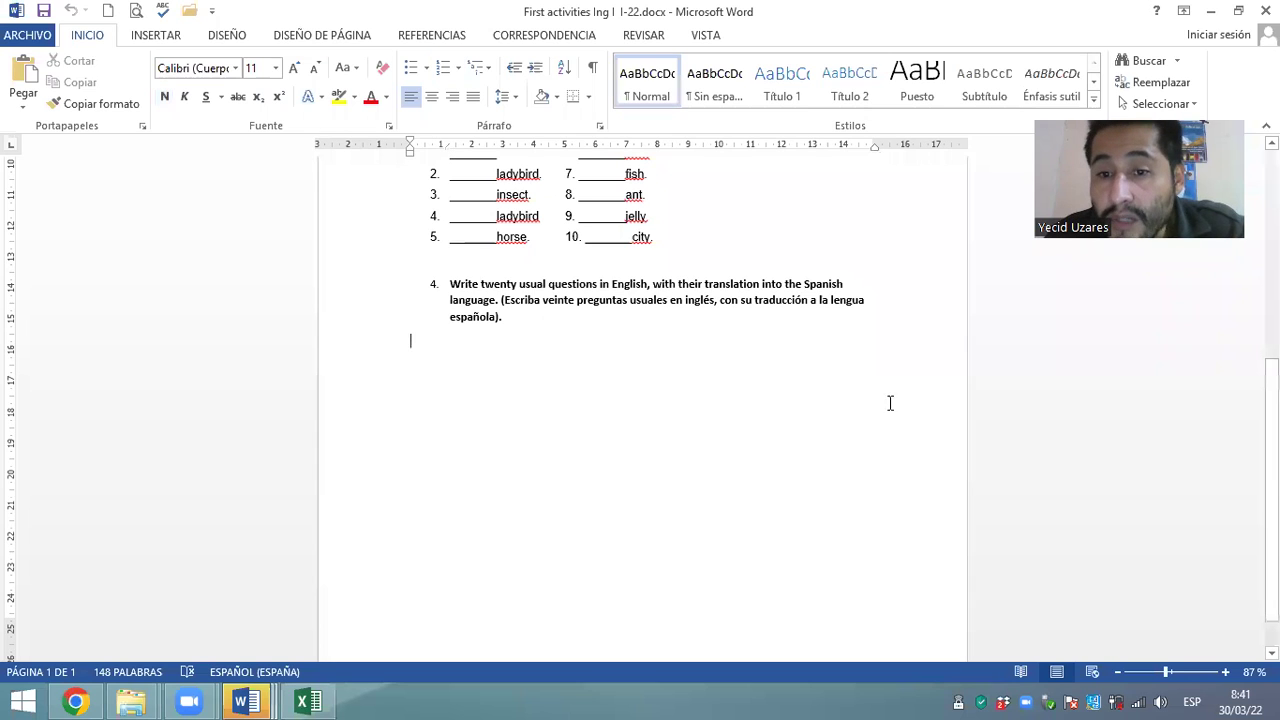
left_click(884, 288)
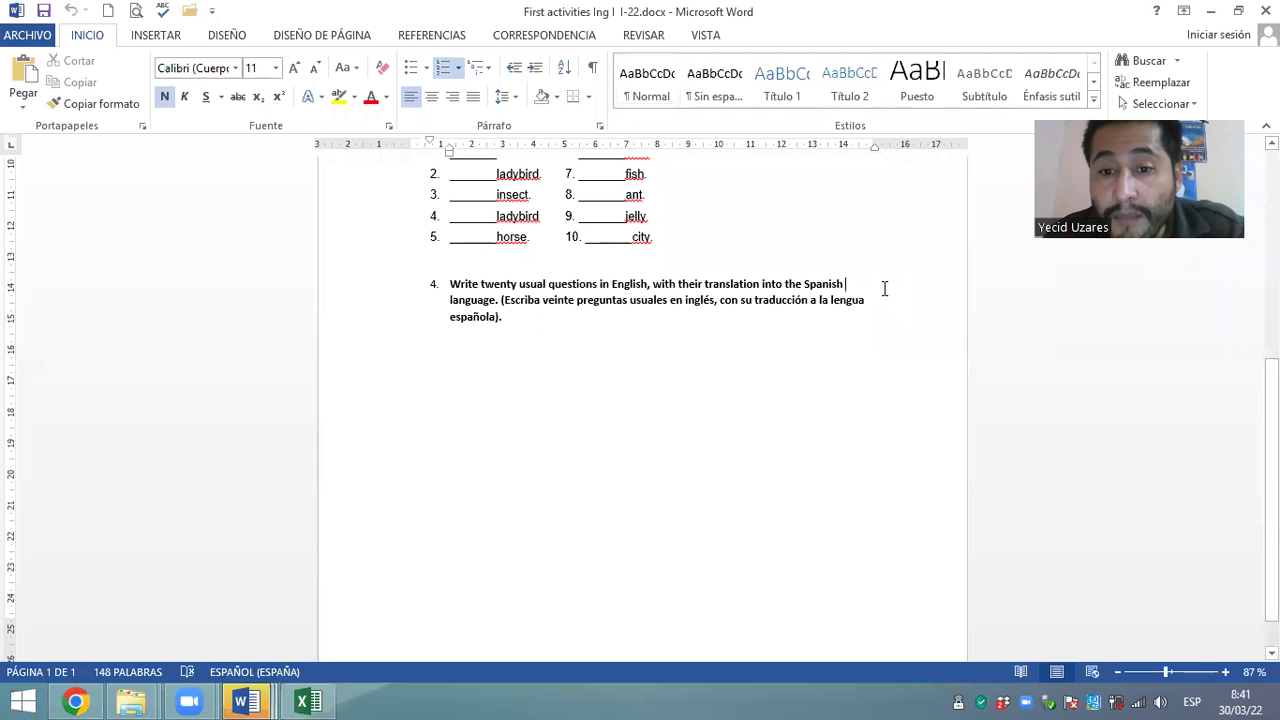
Make the Spanish instruction "Llene los espacios con “a” o “an”," in activity 3 bold and save the document
left_click(590, 376)
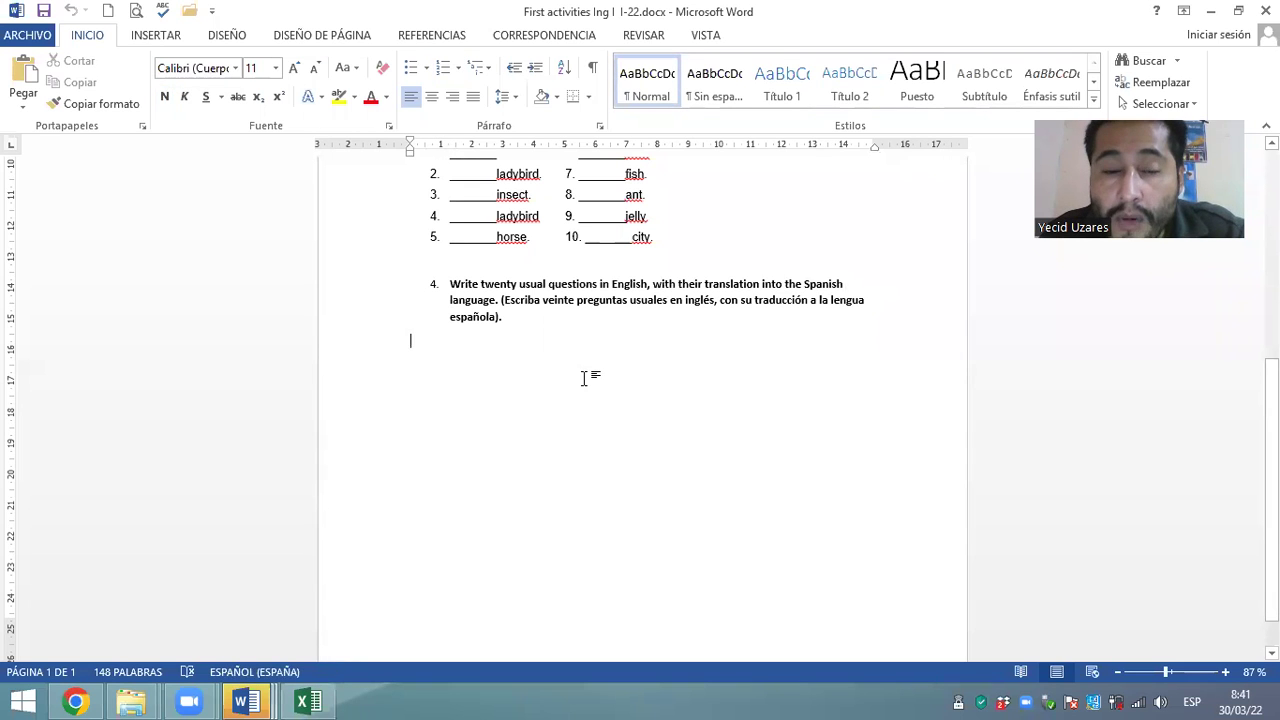
scroll(584, 378, "up", 8)
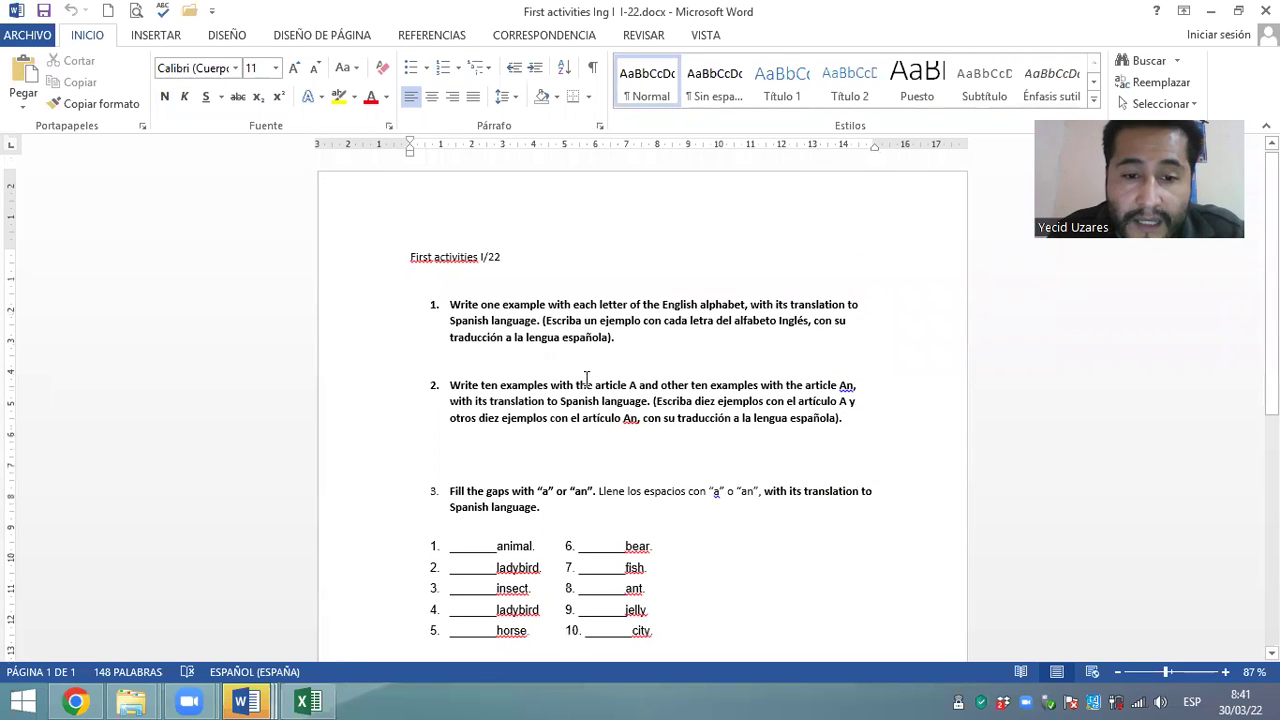
scroll(620, 391, "down", 3)
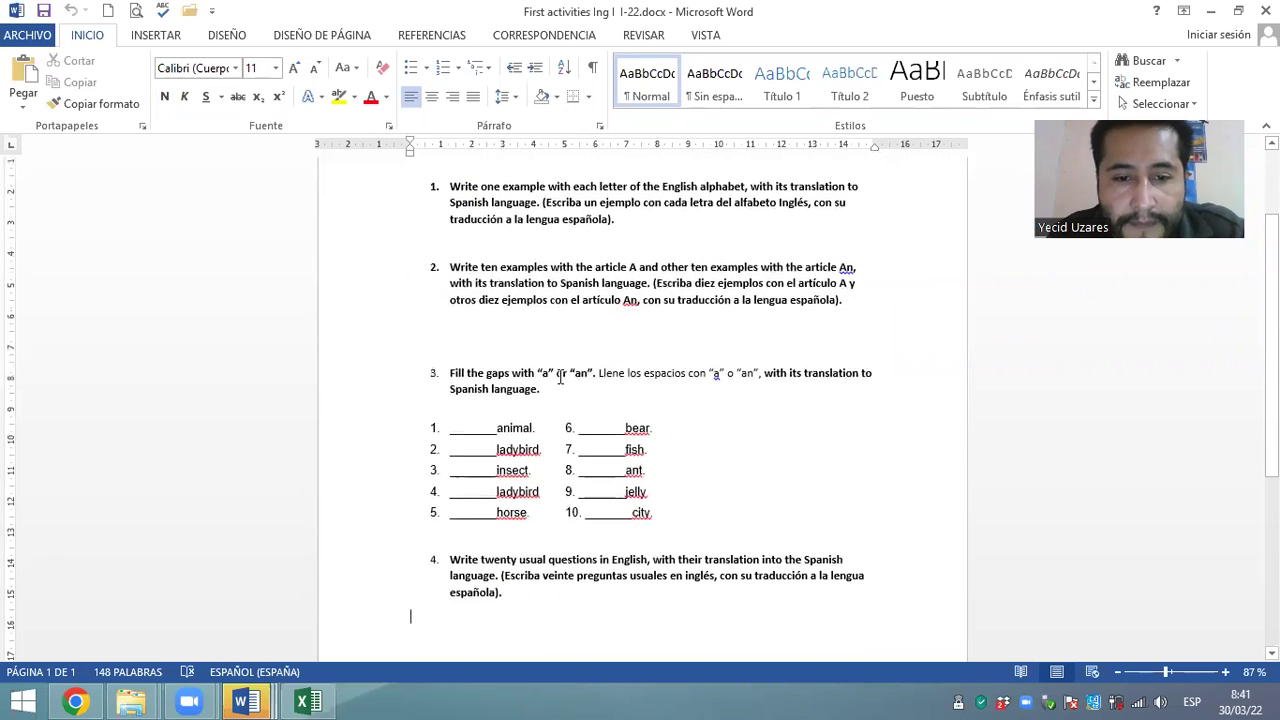
left_click(598, 374)
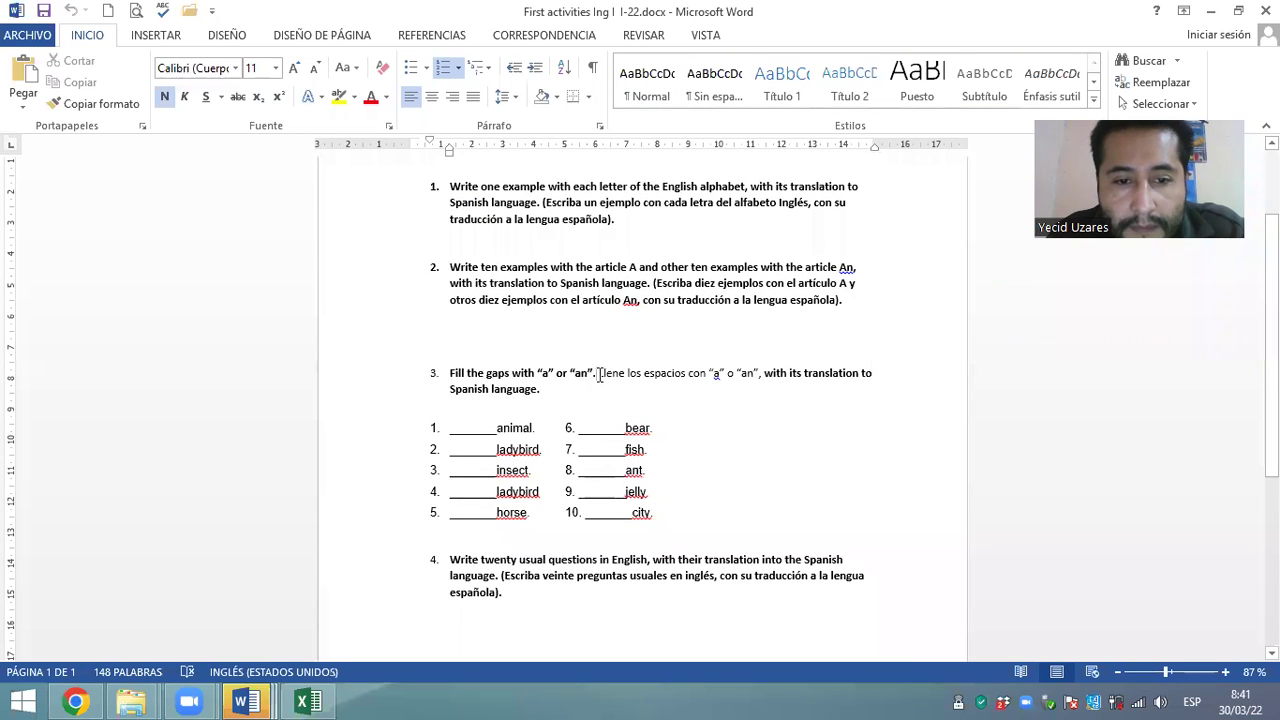
left_click_drag(598, 374, 763, 375)
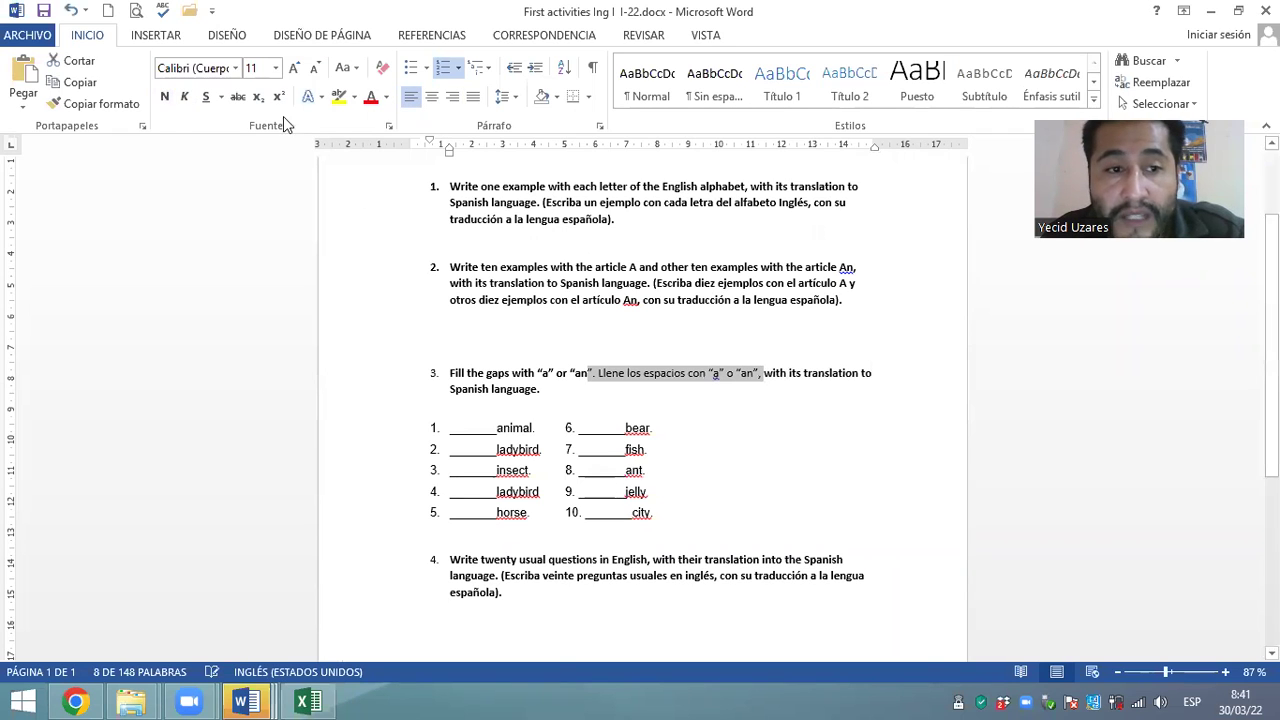
left_click(166, 99)
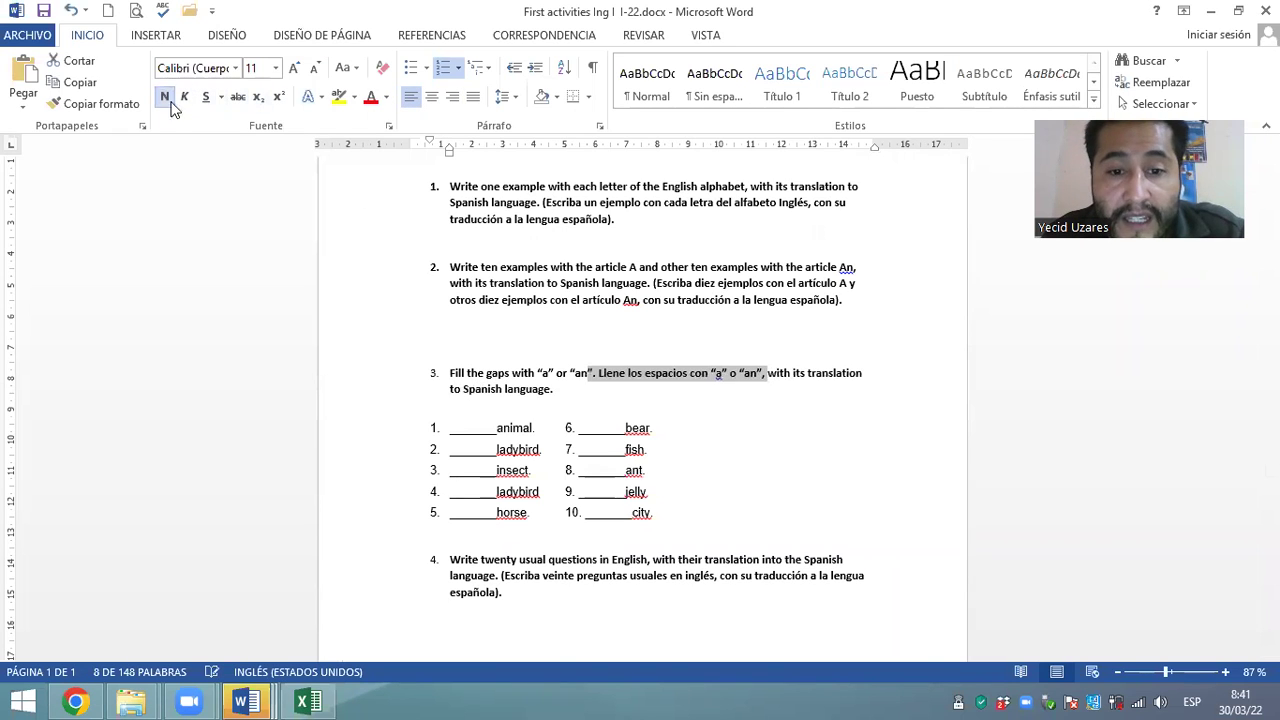
left_click(729, 394)
left_click(44, 11)
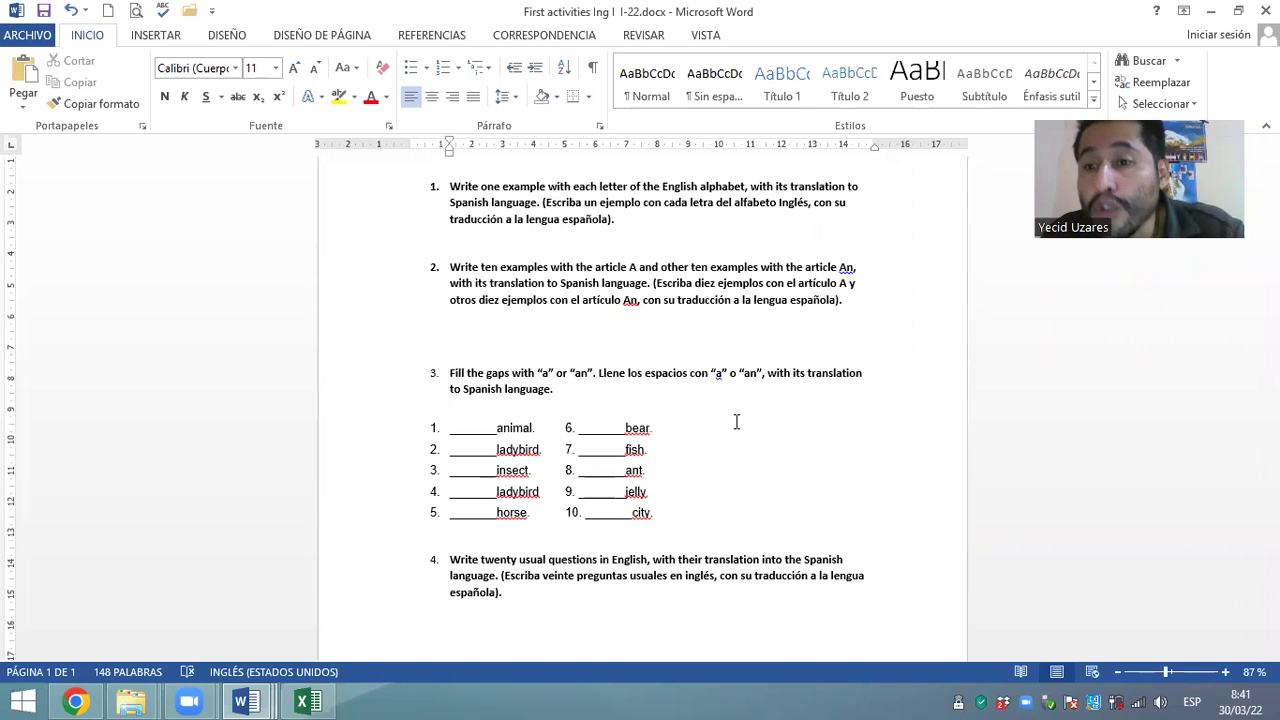
Switch to the course page in Chrome and start adding a Tarea activity to the 1º PARCIAL section
scroll(733, 419, "down", 6)
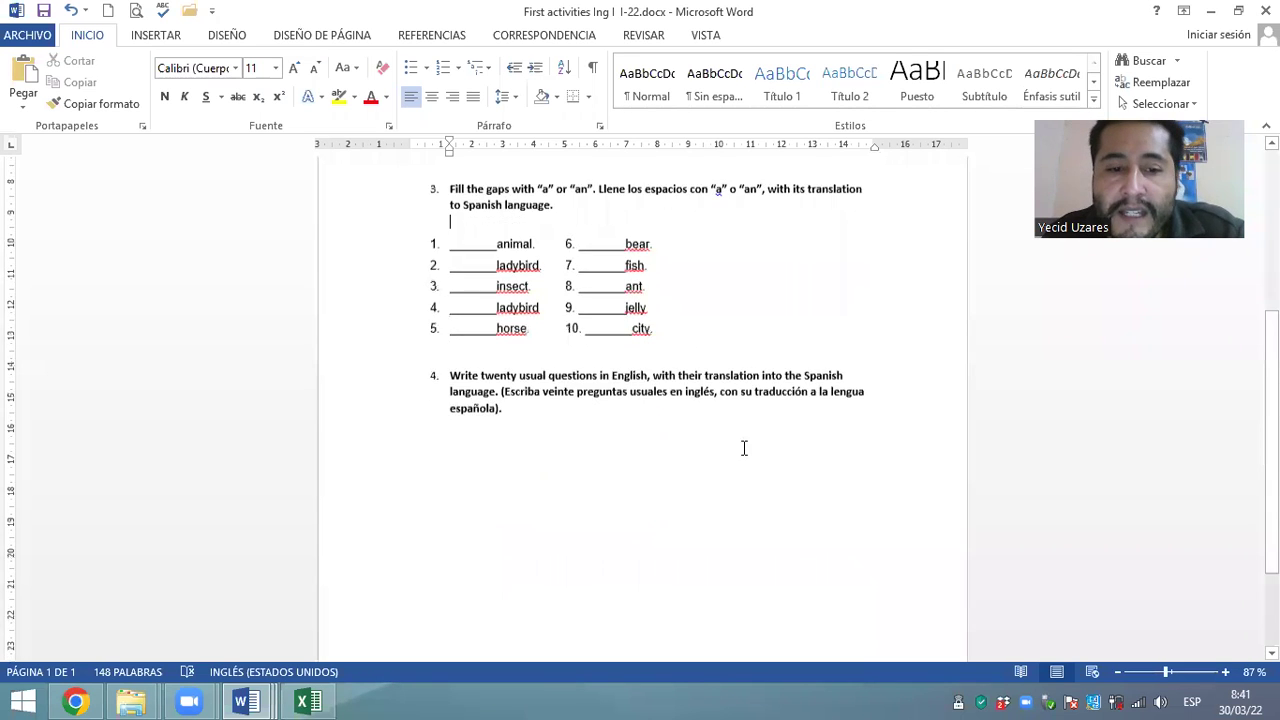
scroll(731, 420, "up", 2)
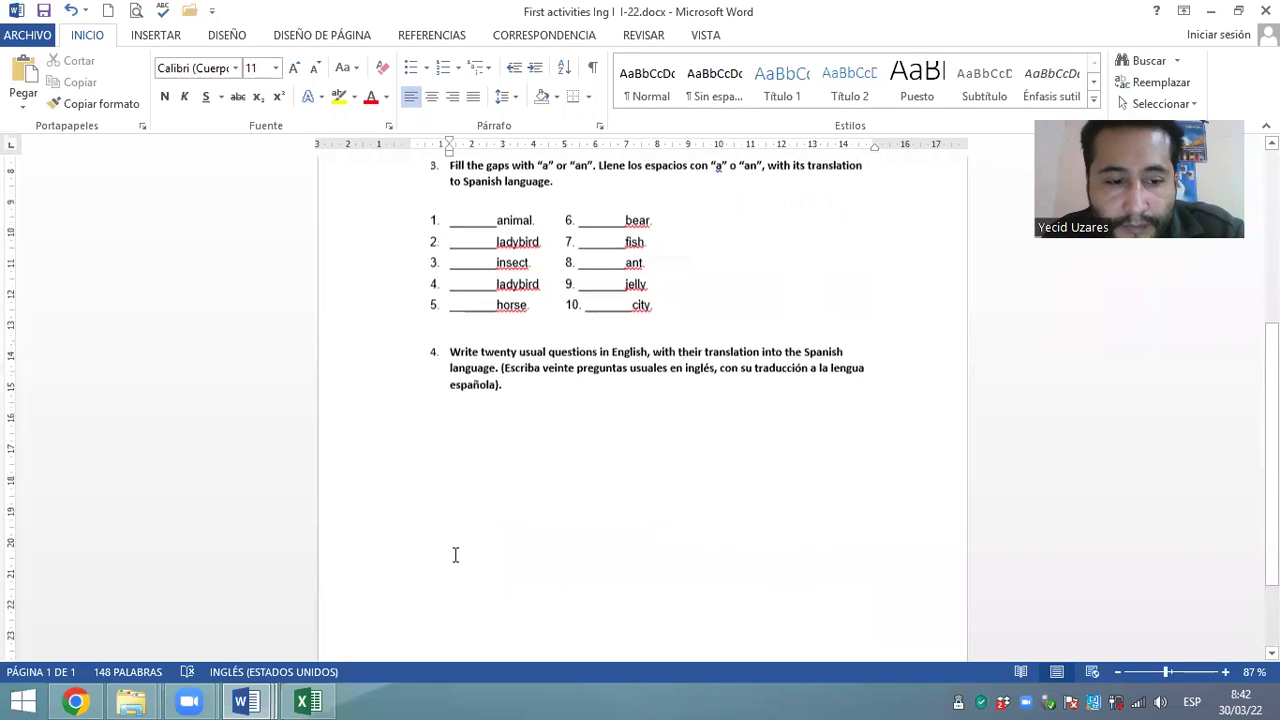
left_click(75, 702)
scroll(740, 410, "down", 15)
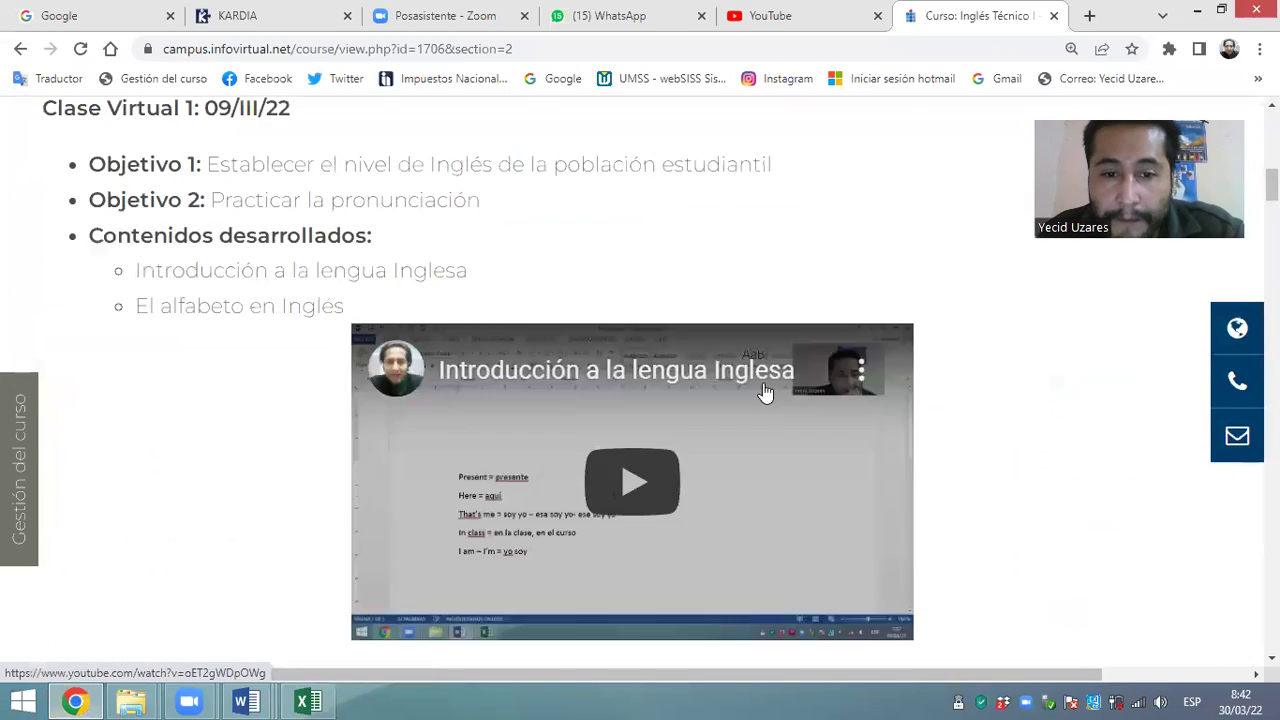
scroll(800, 380, "down", 10)
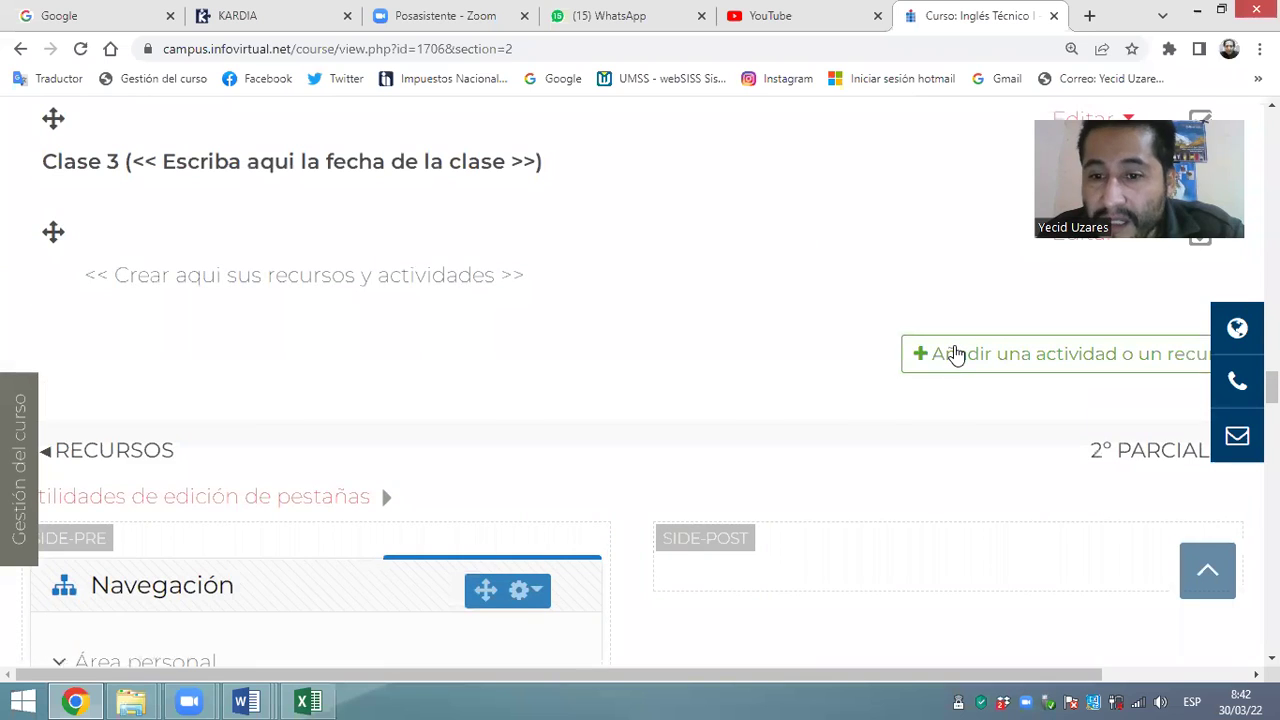
left_click(955, 355)
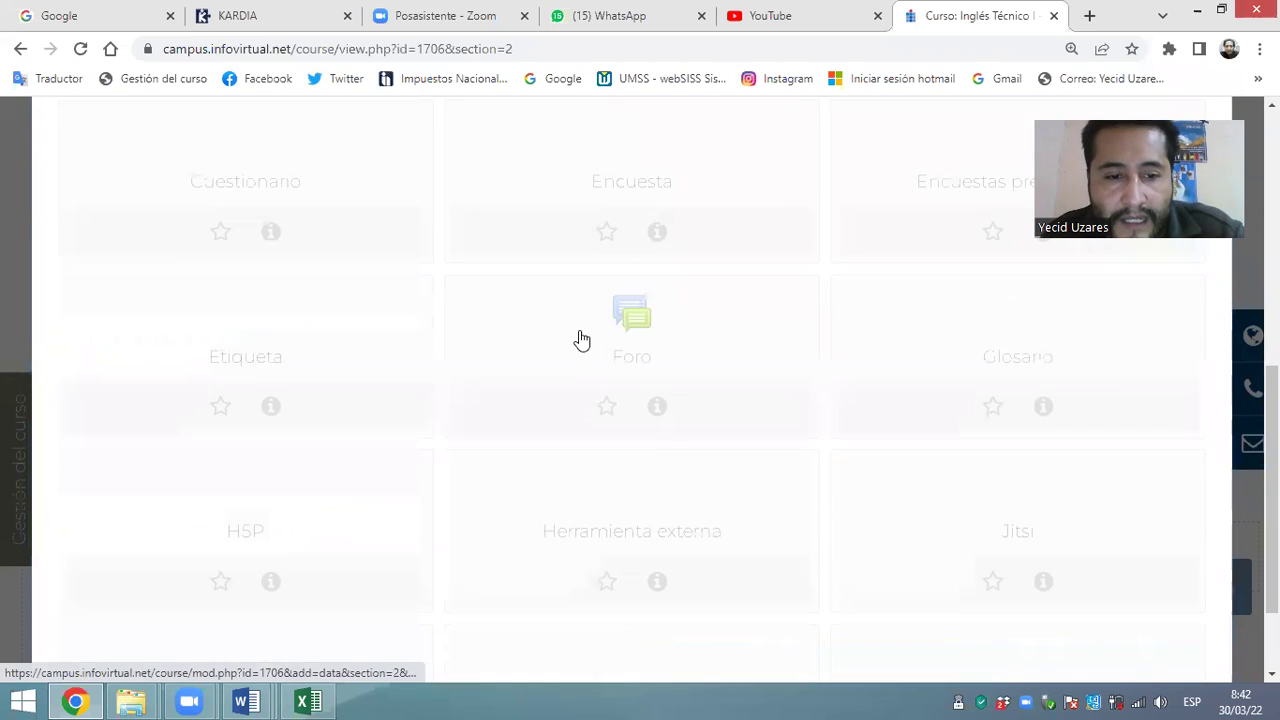
scroll(581, 340, "down", 5)
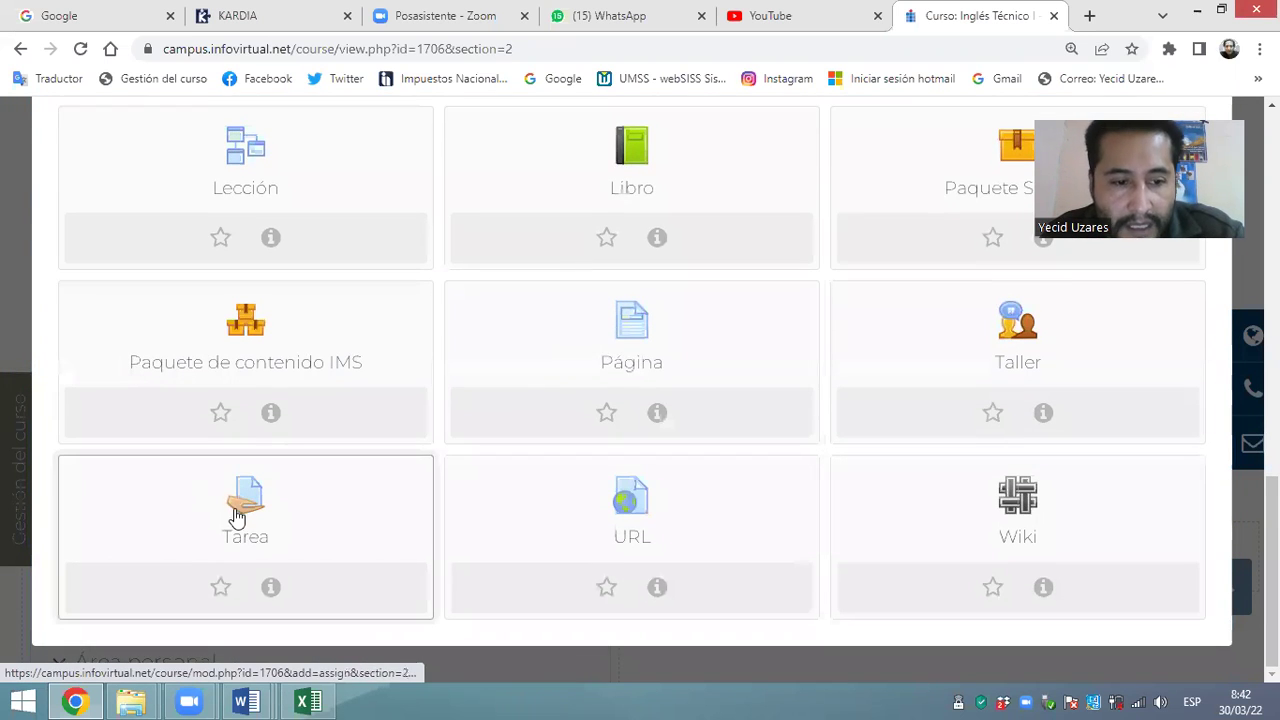
left_click(250, 514)
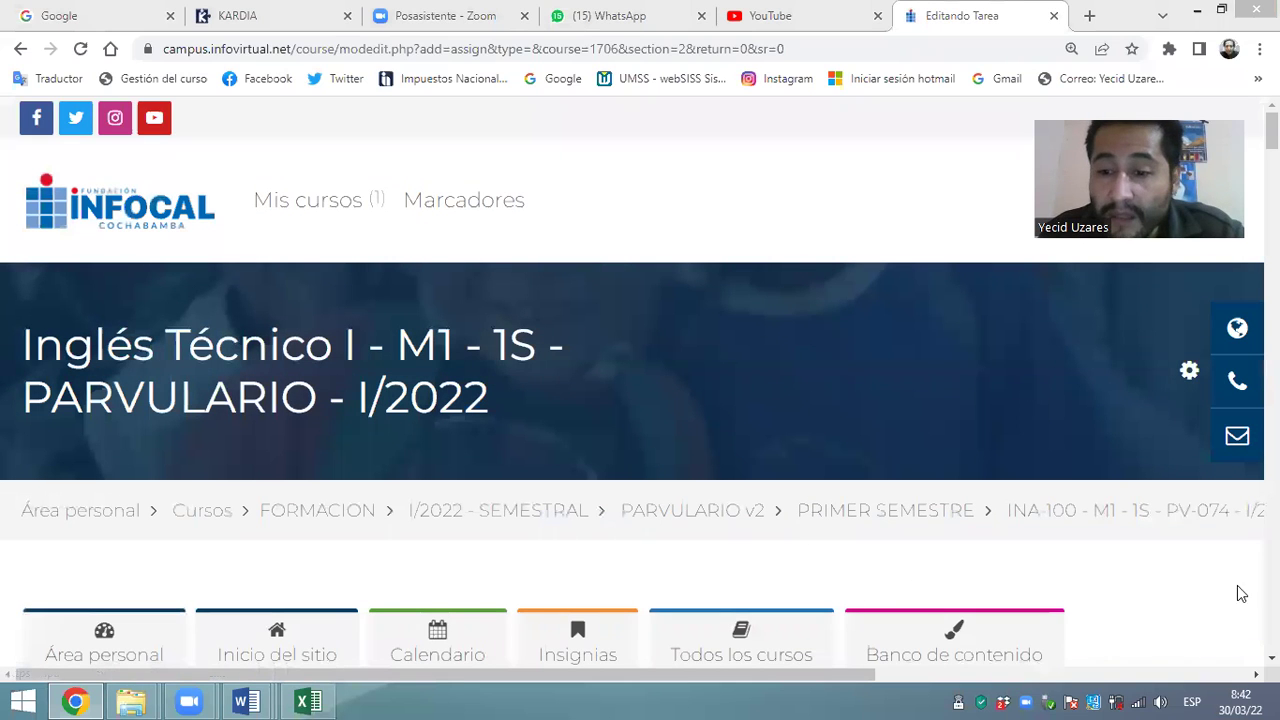
Name the new task "First Activities"
scroll(1076, 333, "down", 10)
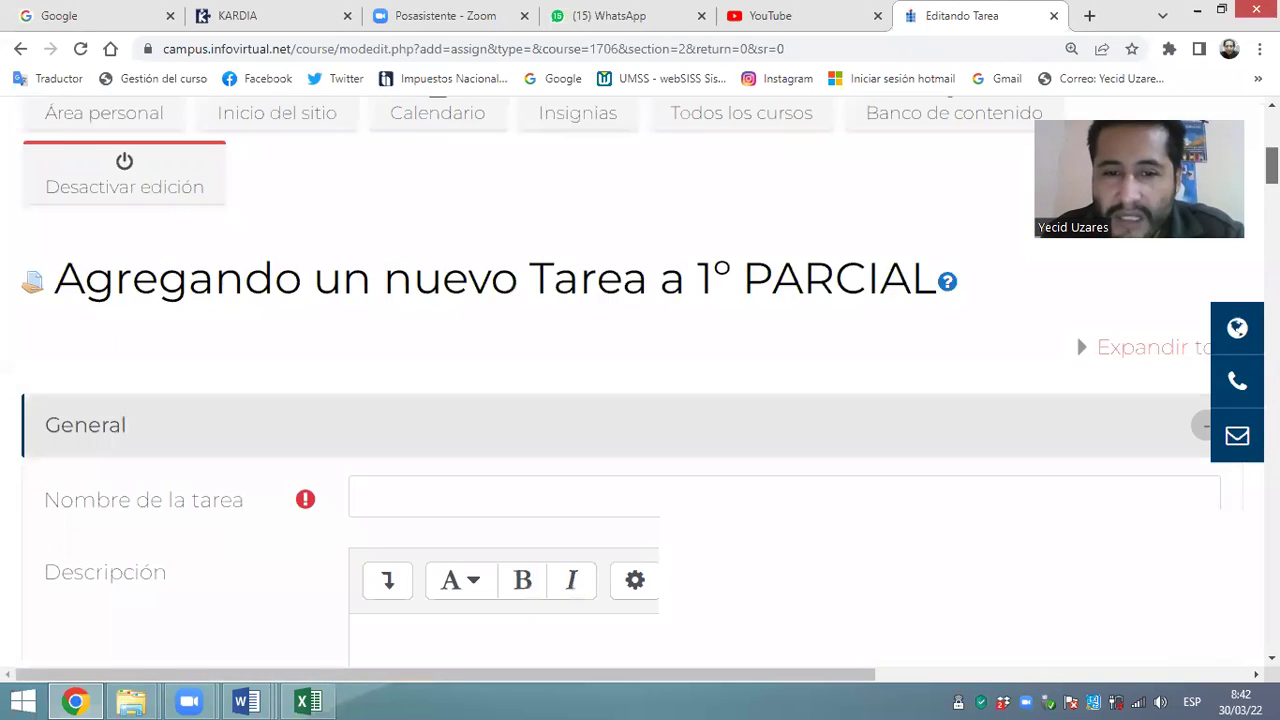
scroll(440, 275, "up", 8)
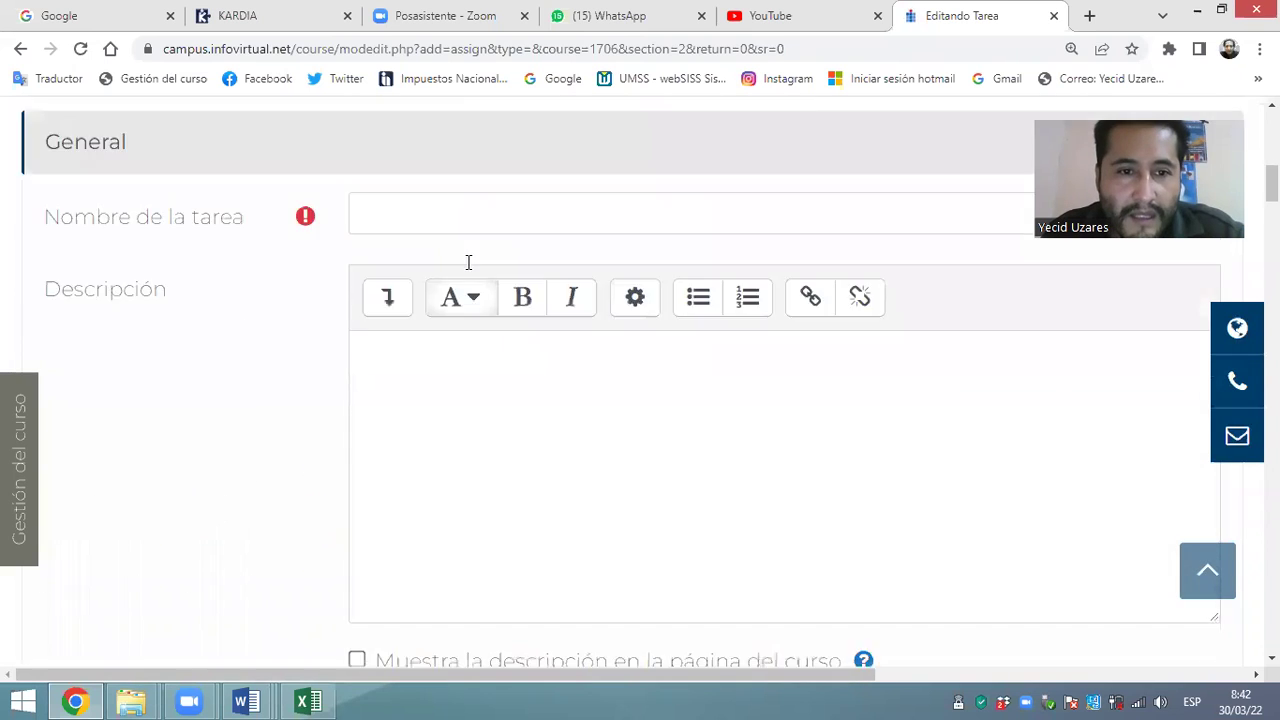
left_click(430, 452)
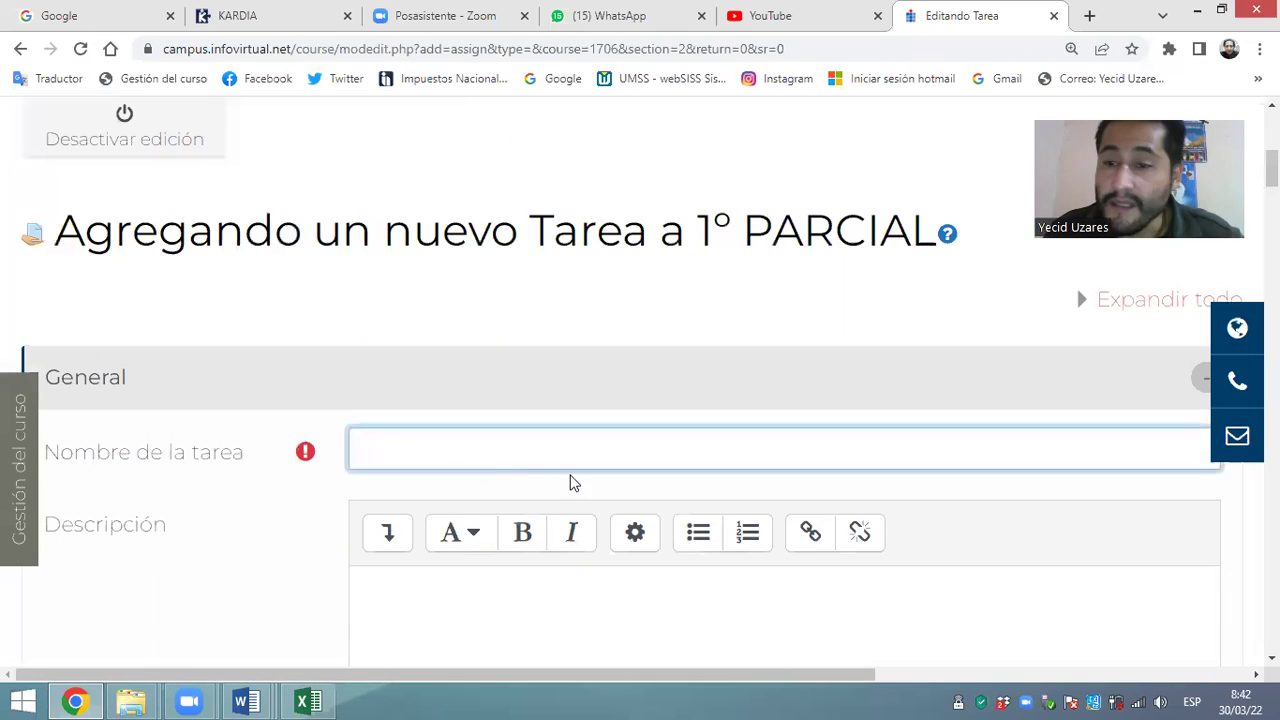
scroll(571, 478, "down", 1)
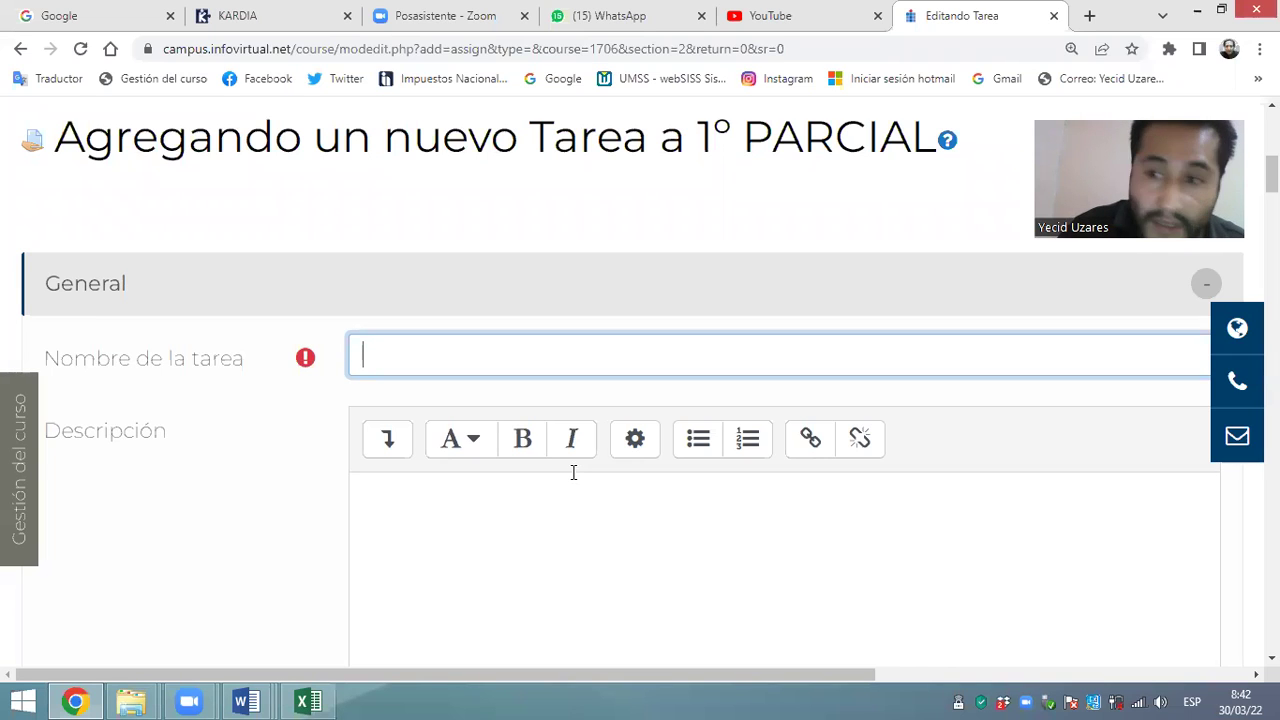
type("Fi")
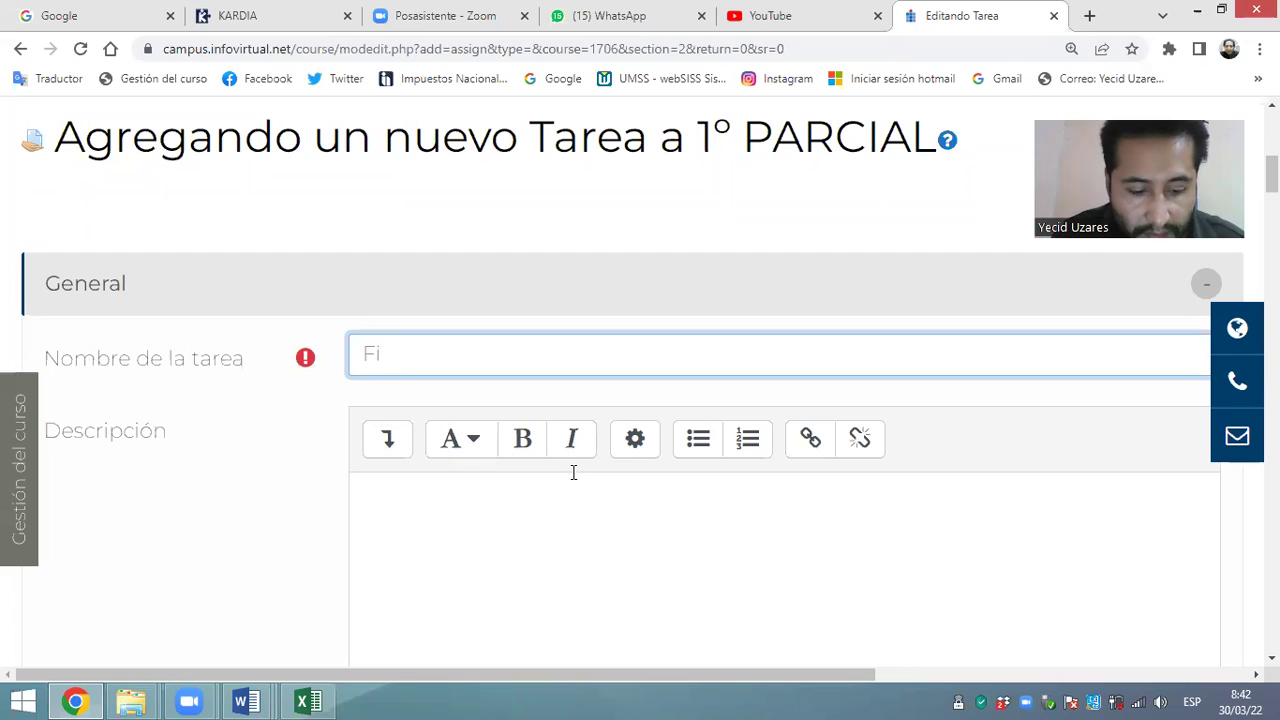
type("rst")
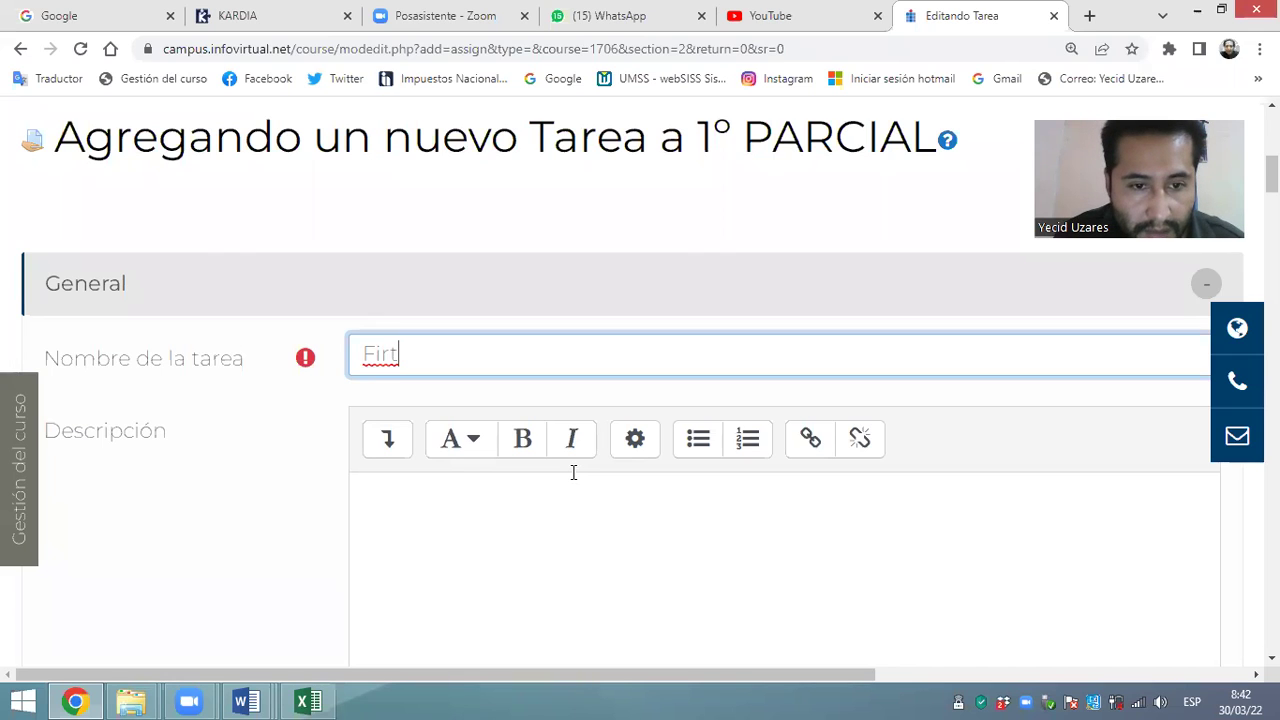
key("BackSpace")
type("st Activities")
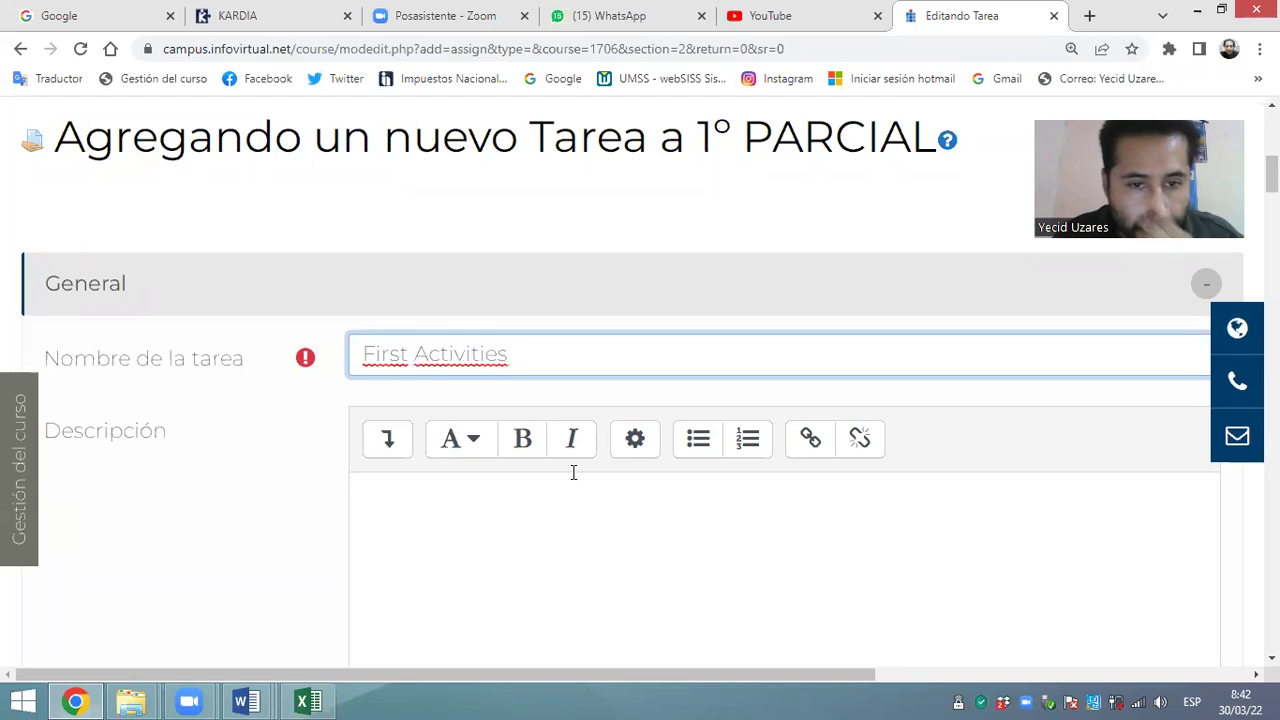
Check the instructions in the First activities document in Word and return to the task's empty description in Chrome
left_click(573, 470)
scroll(500, 300, "down", 3)
left_click(487, 249)
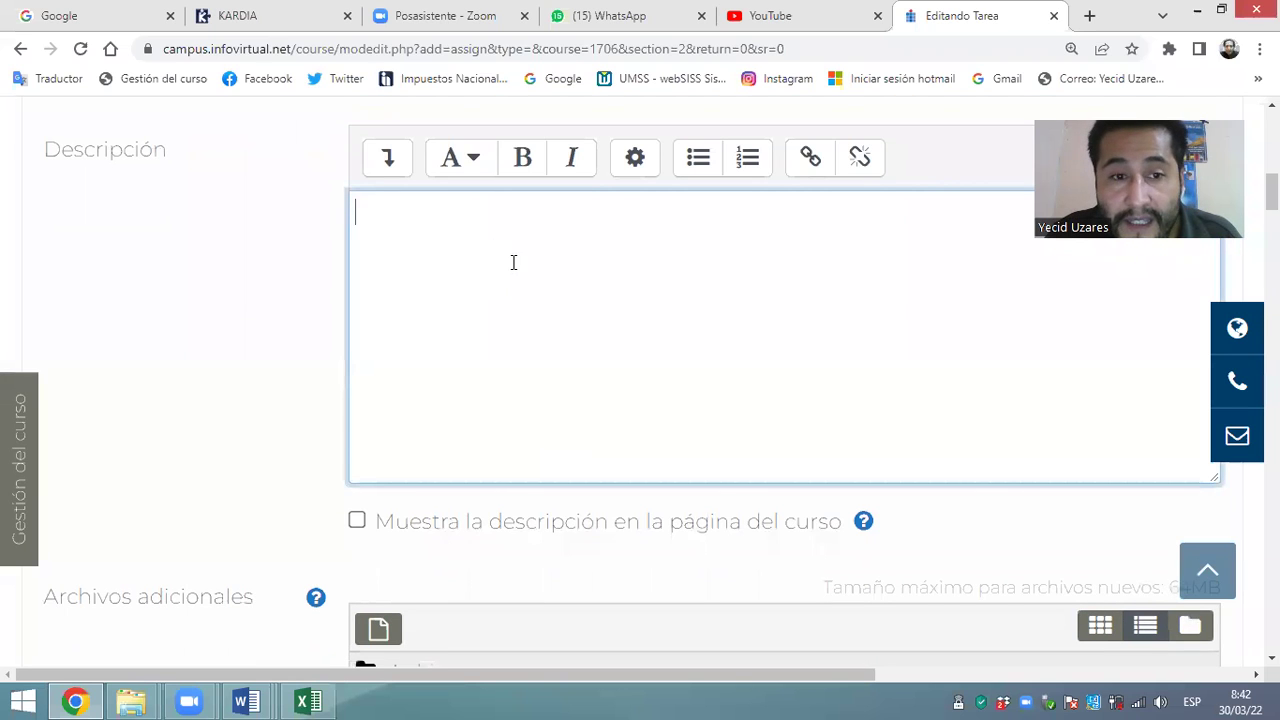
left_click(246, 701)
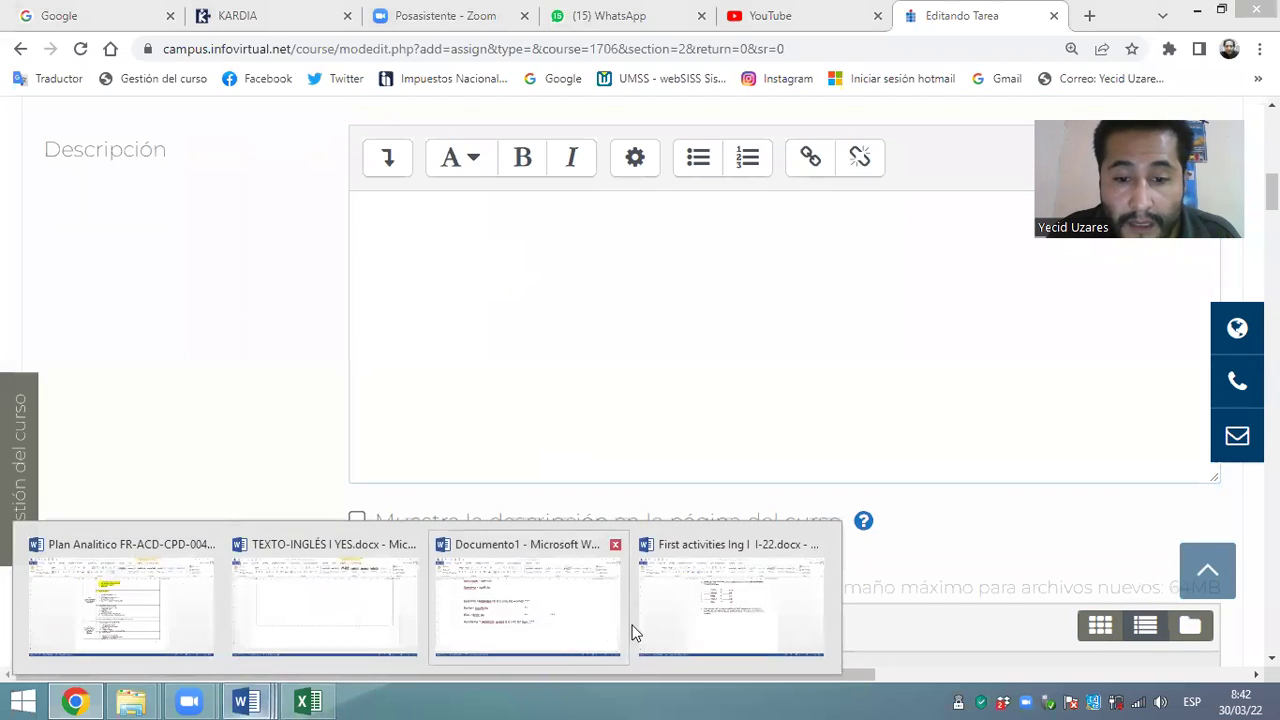
left_click(705, 615)
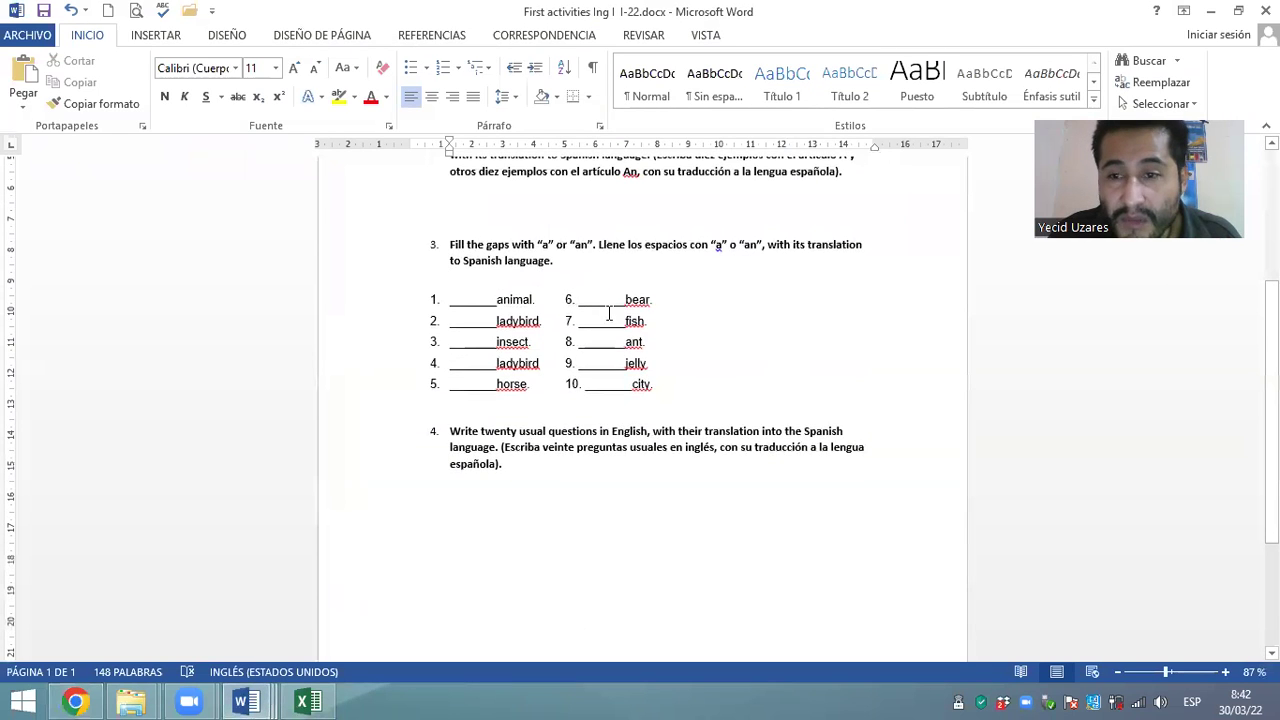
scroll(609, 314, "up", 5)
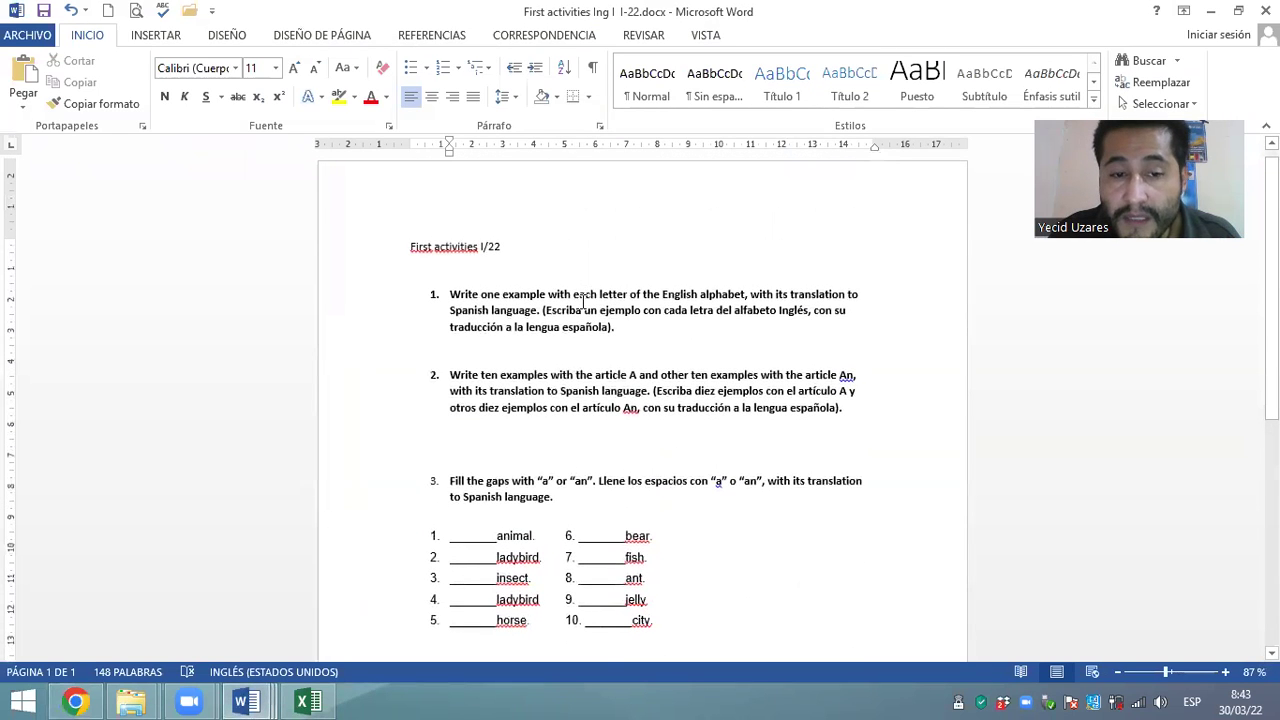
left_click(77, 701)
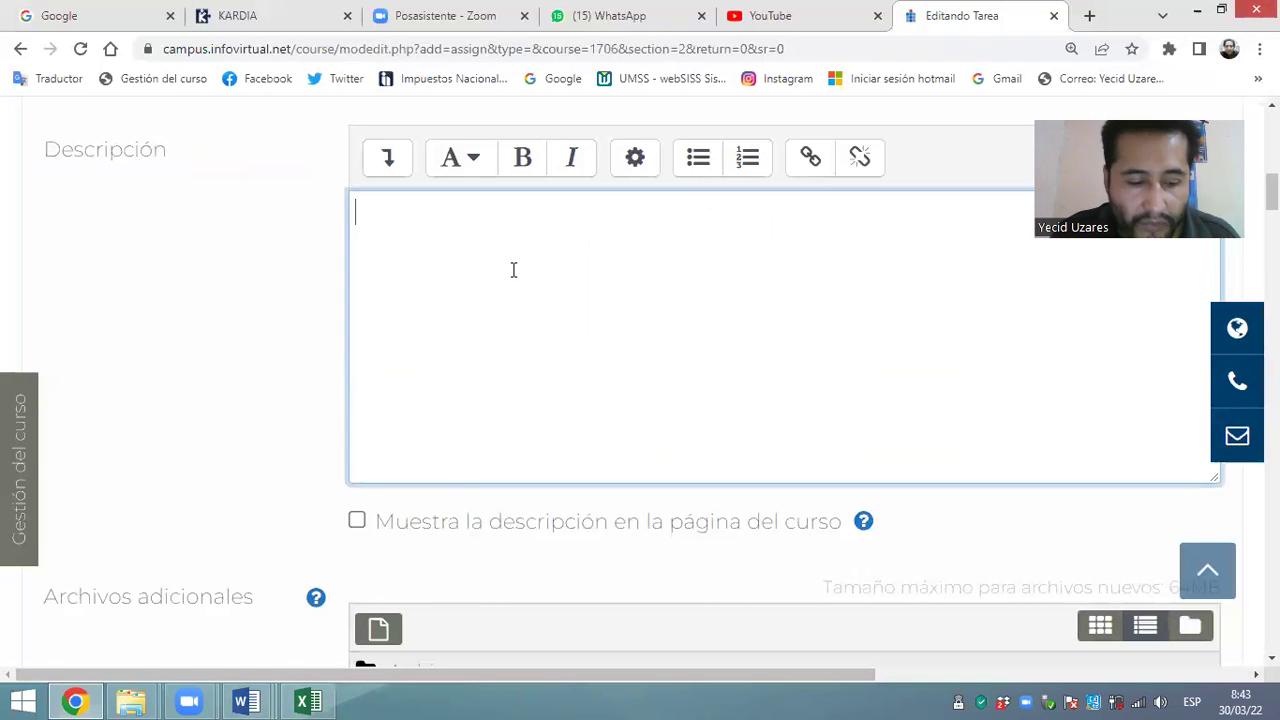
Write the task description "Do it the following activities" and enable showing it on the course page
type("Do ")
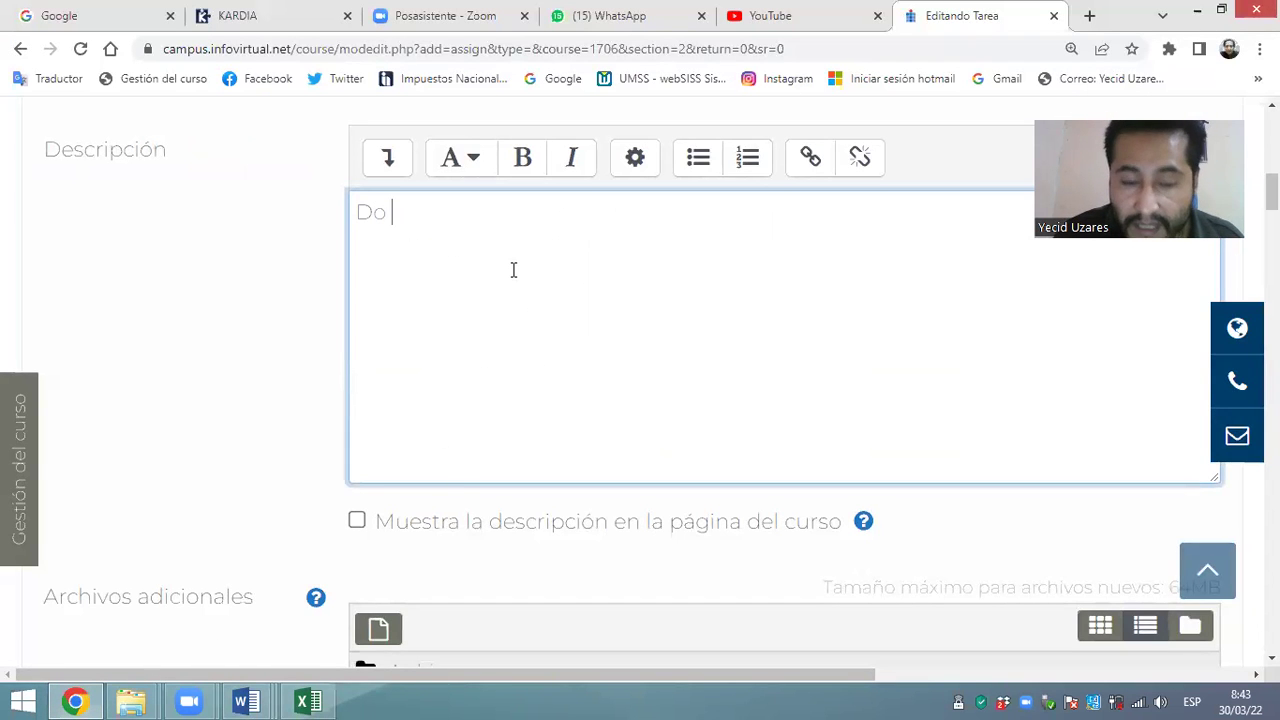
type("it")
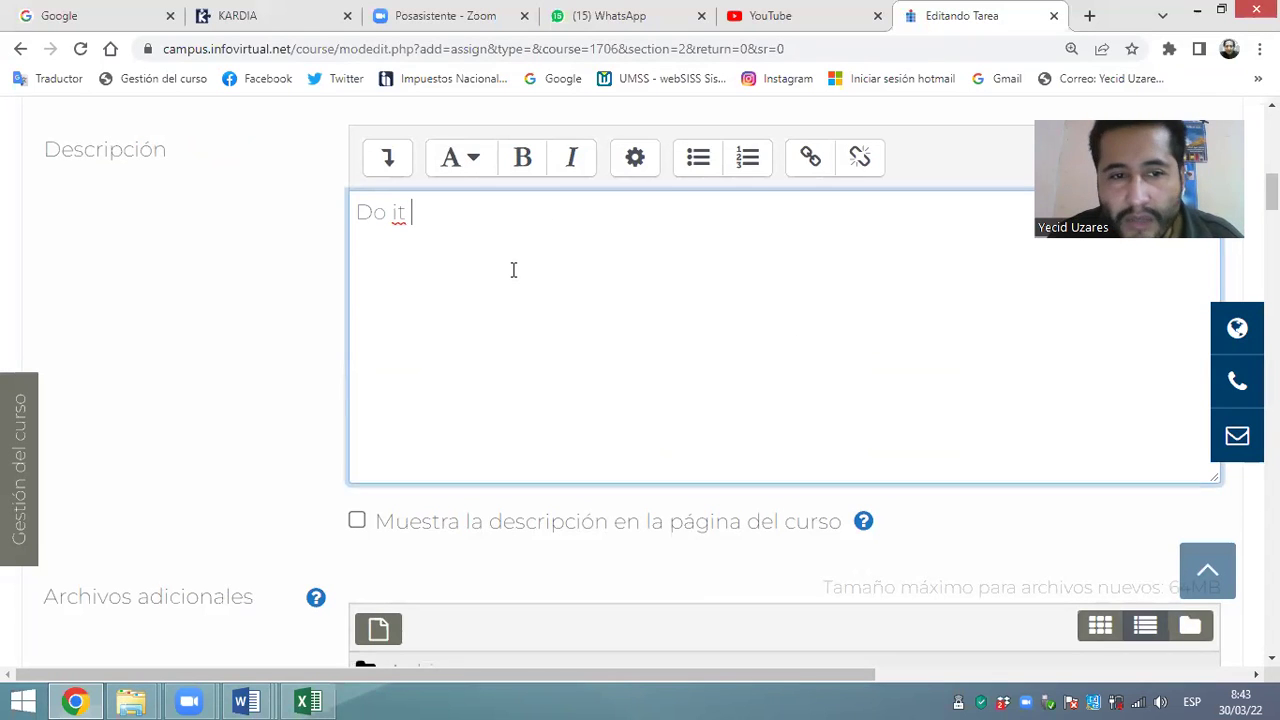
type(" the following")
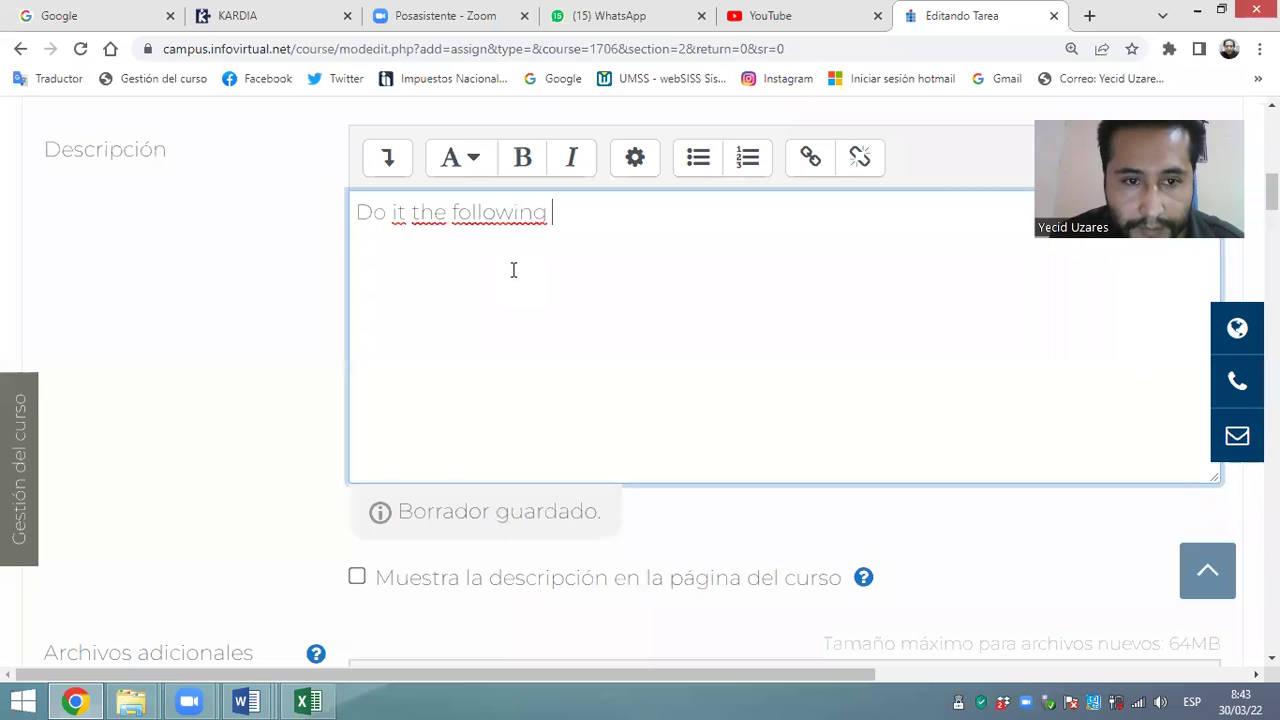
type("activities")
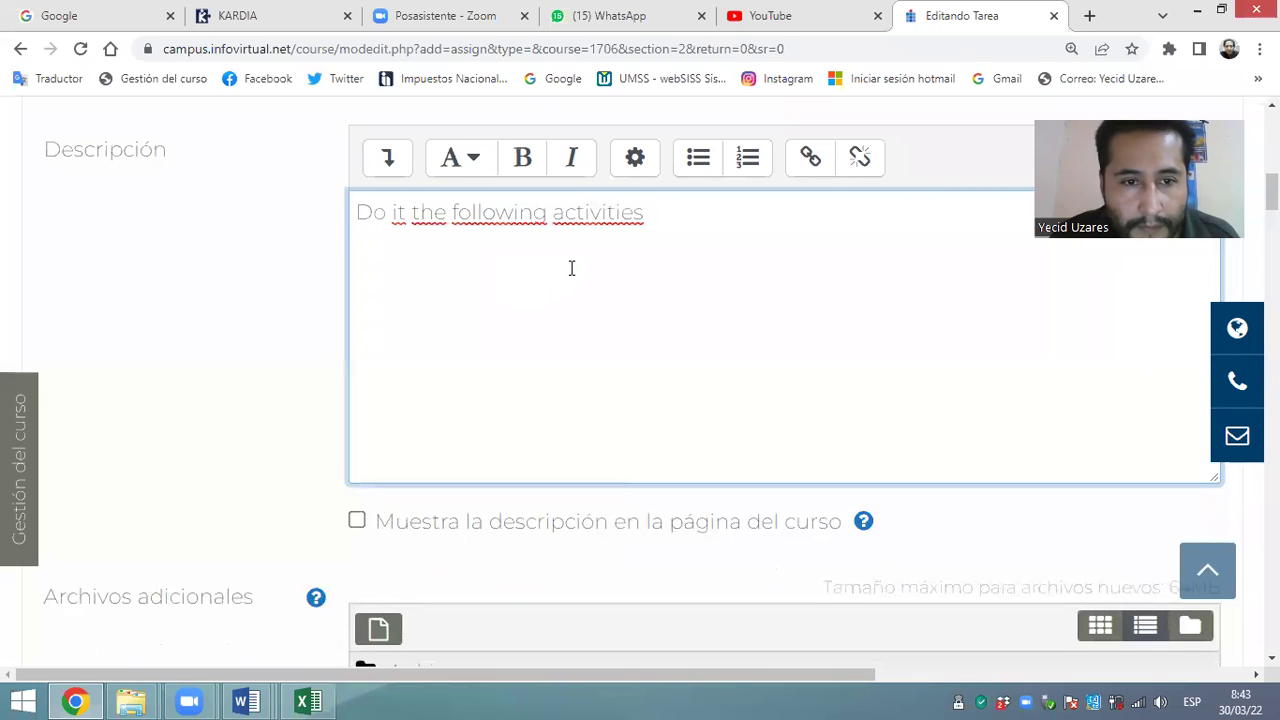
scroll(601, 275, "down", 4)
left_click(359, 148)
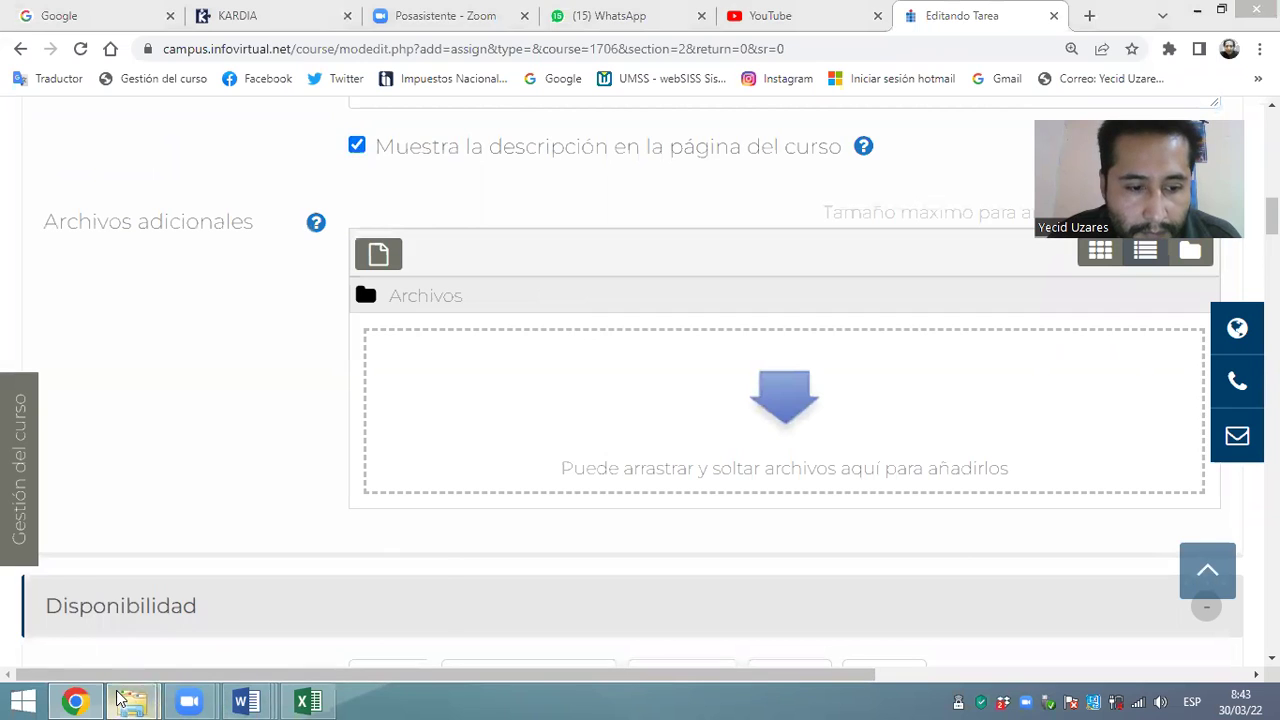
Select First partial Technical English I Parvulario.docx in the Inglés I folder, shrink the folder window, and return to Chrome
mouse_move(118, 697)
left_click(284, 627)
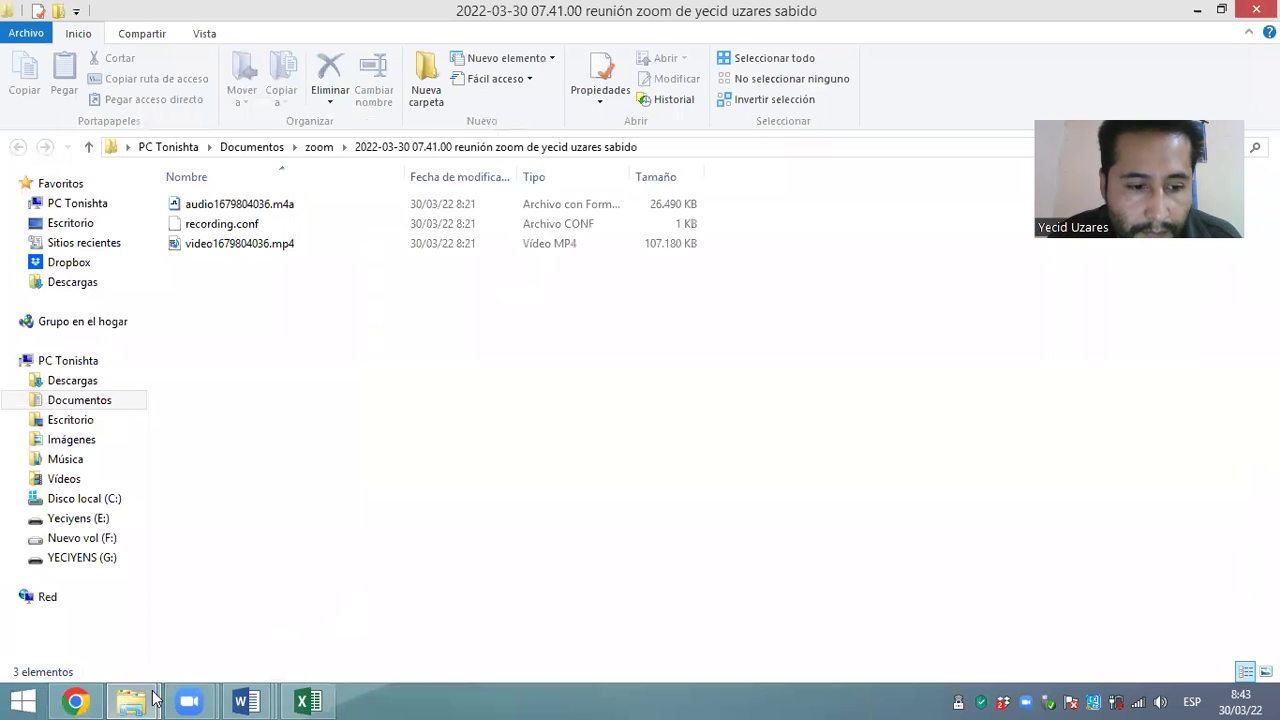
left_click(155, 610)
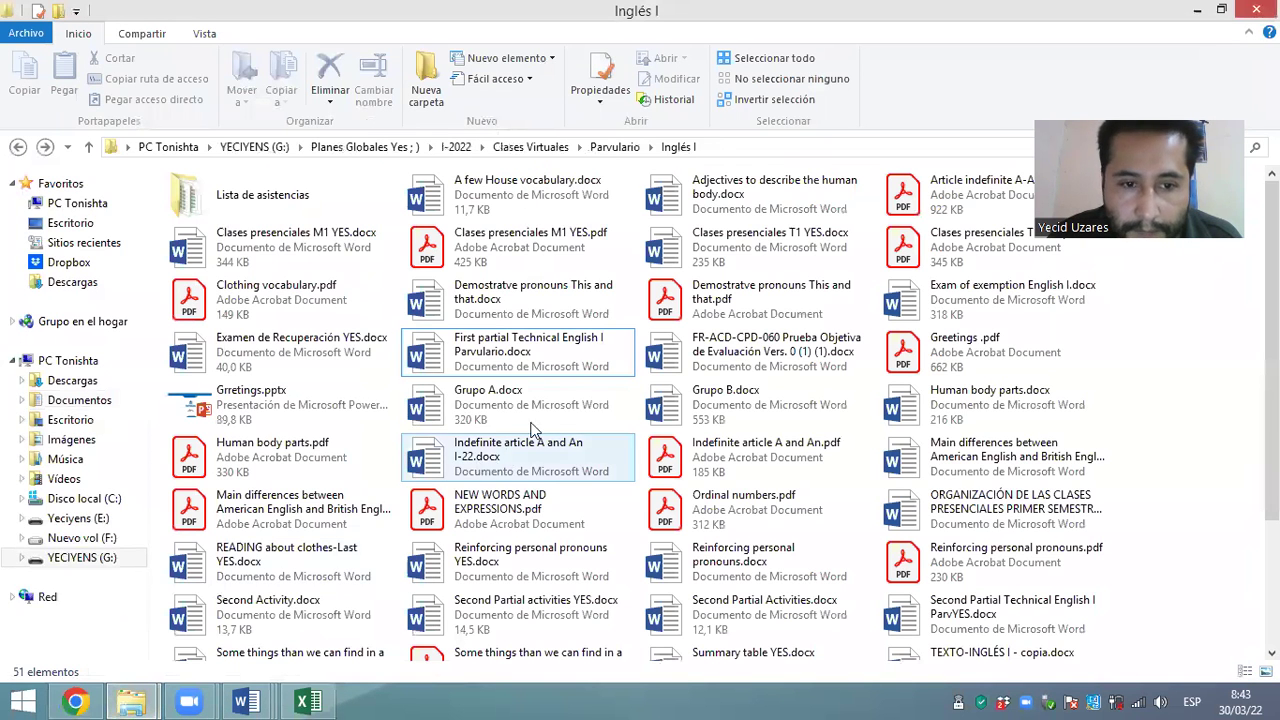
left_click(558, 340)
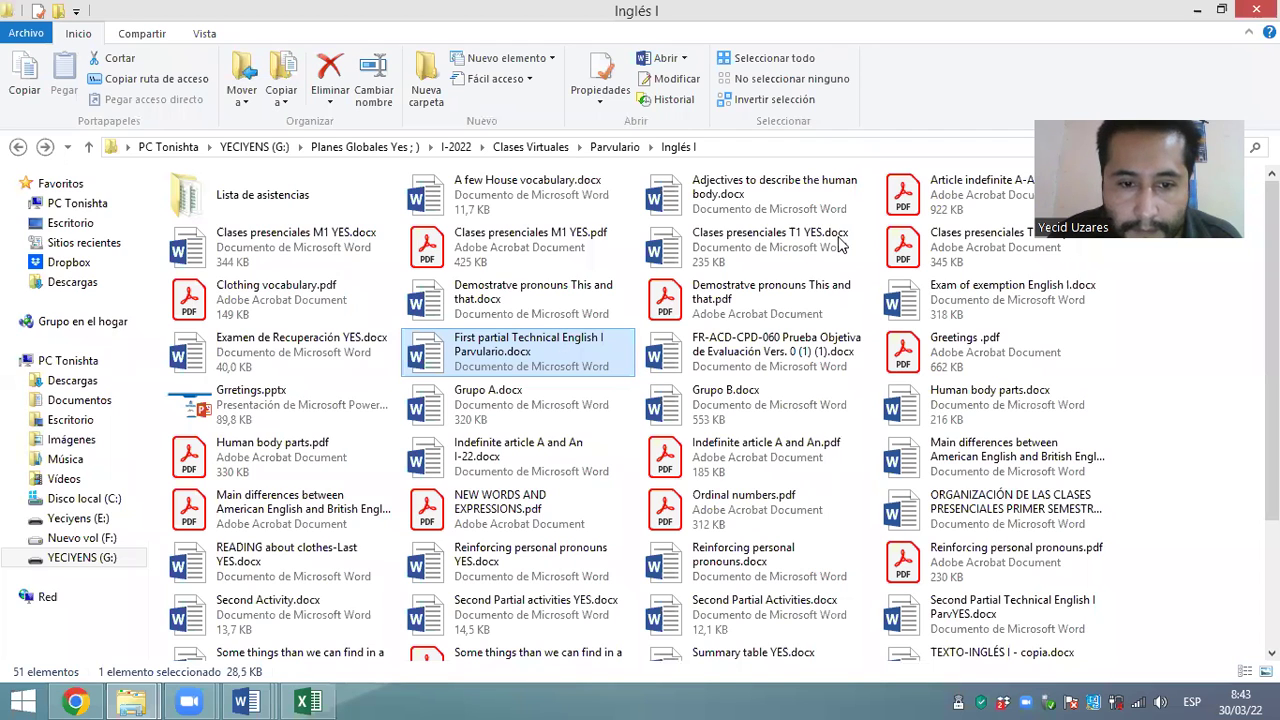
key("super+Down")
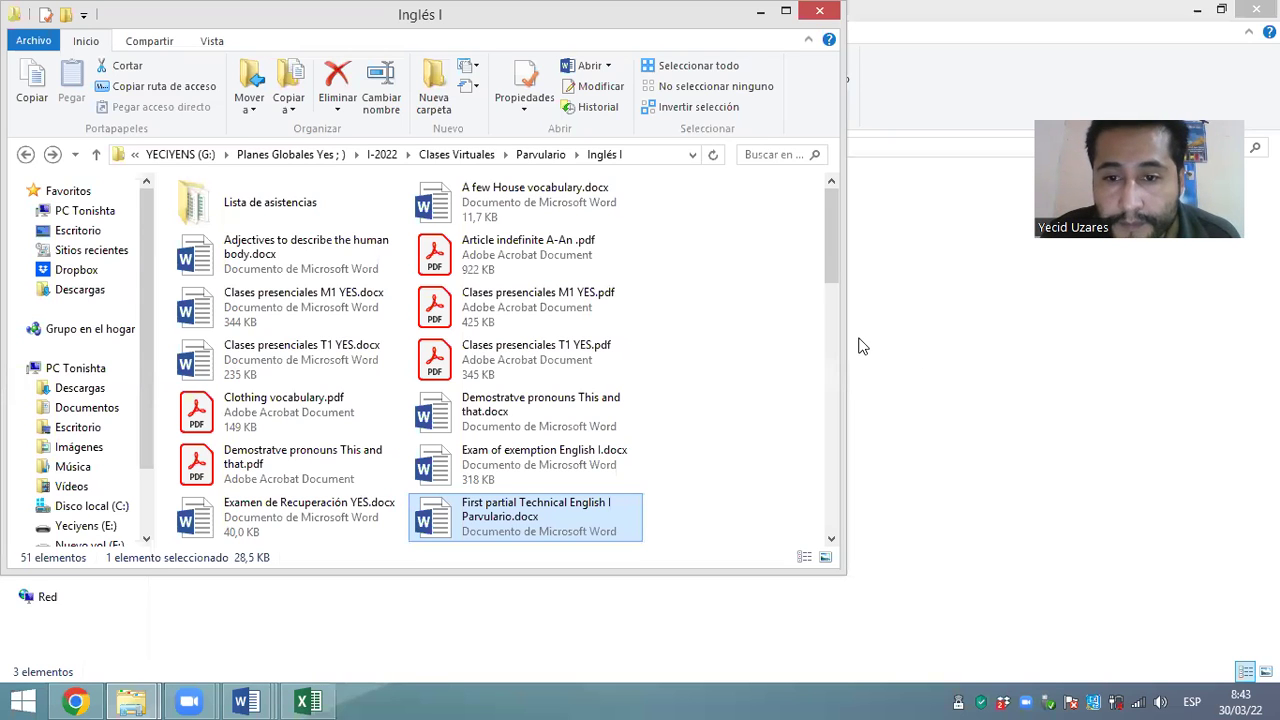
scroll(862, 343, "down", 5)
left_click(86, 700)
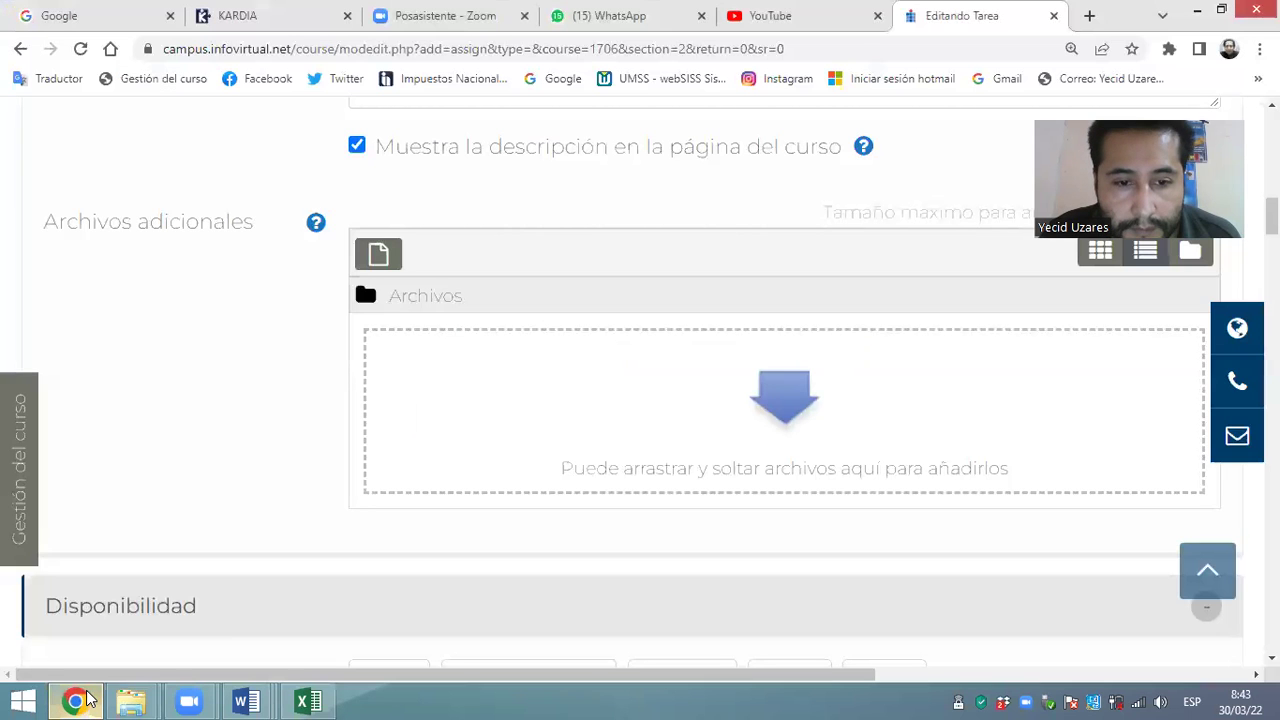
Minimize the Zoom recording folder and bring the Inglés I folder window in front of the task form
mouse_move(130, 700)
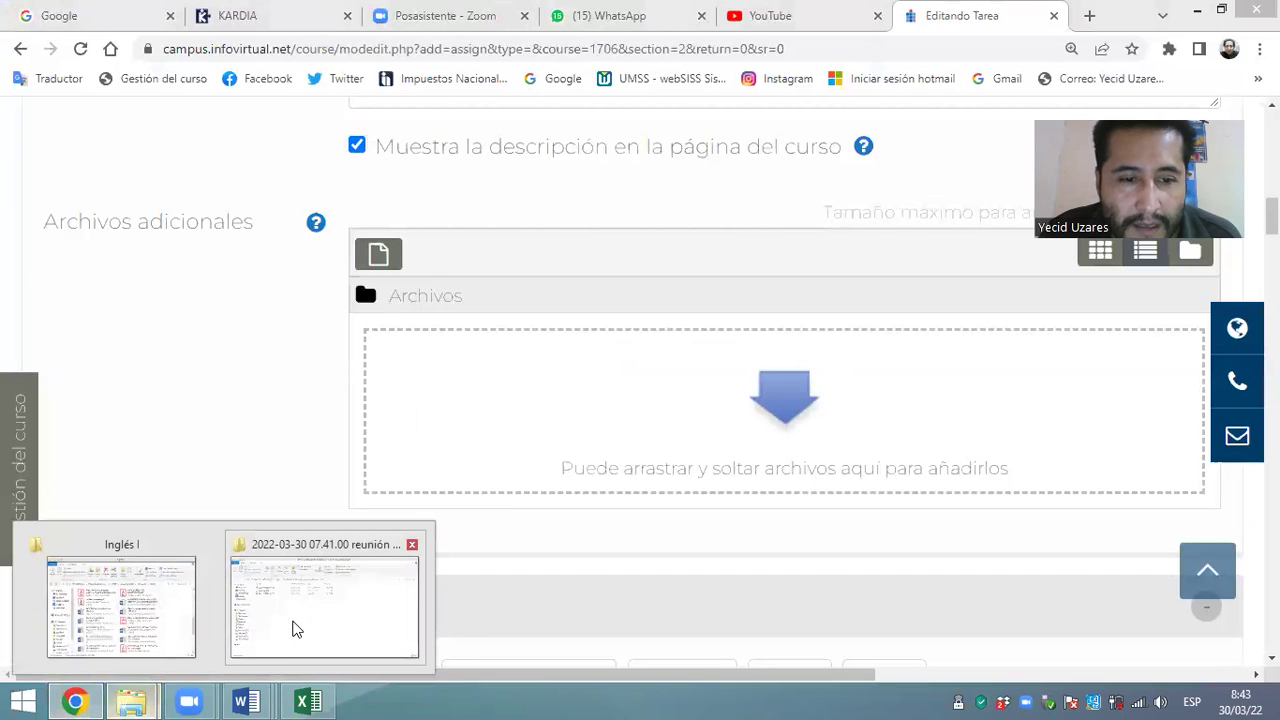
left_click(293, 629)
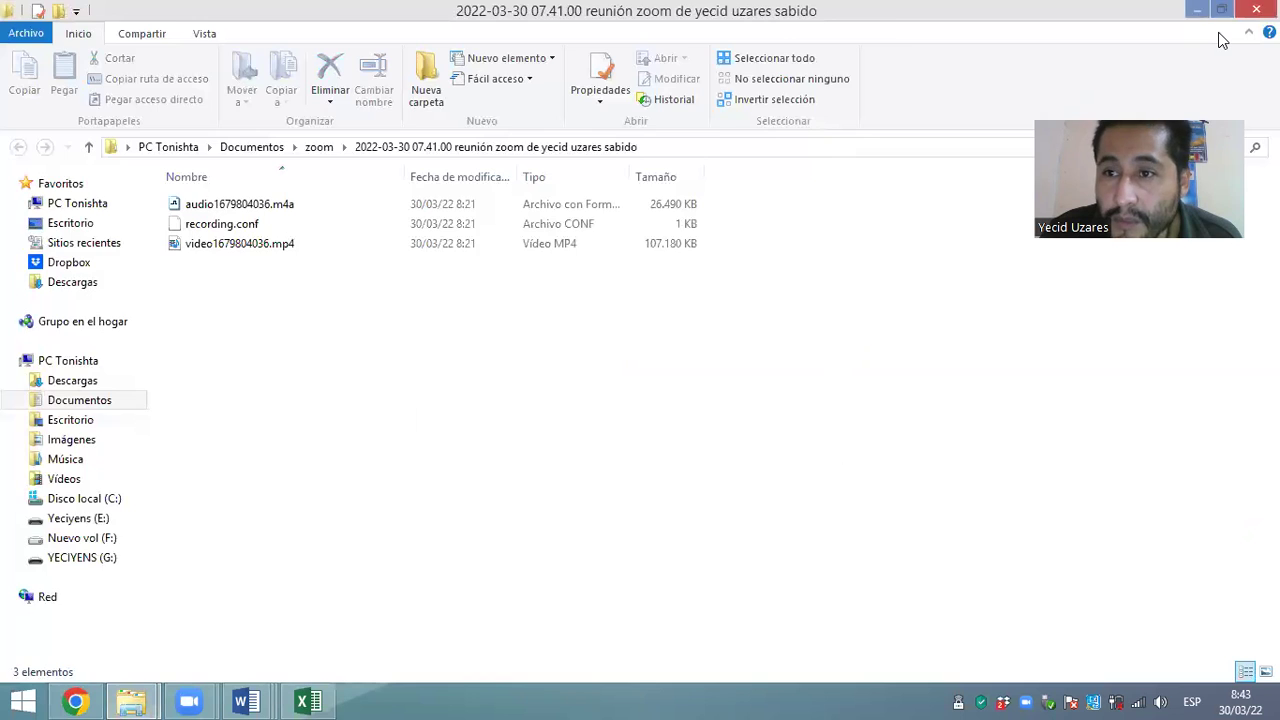
left_click(1197, 10)
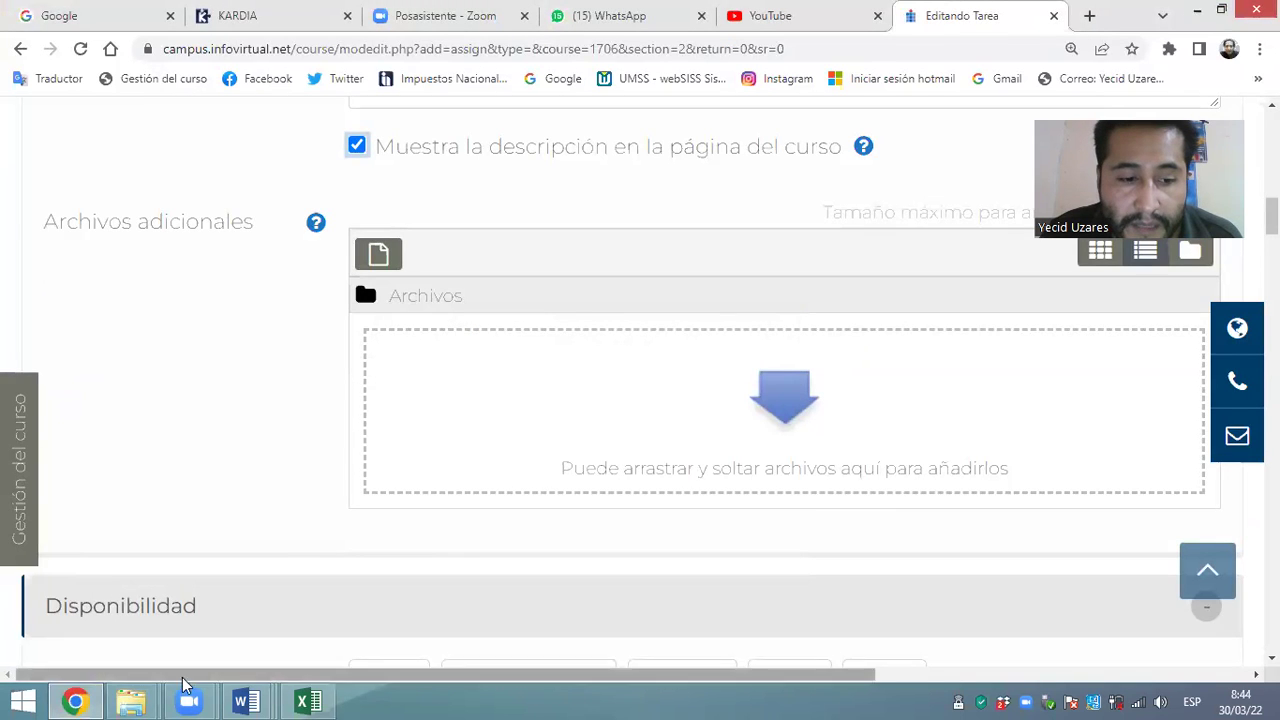
mouse_move(133, 700)
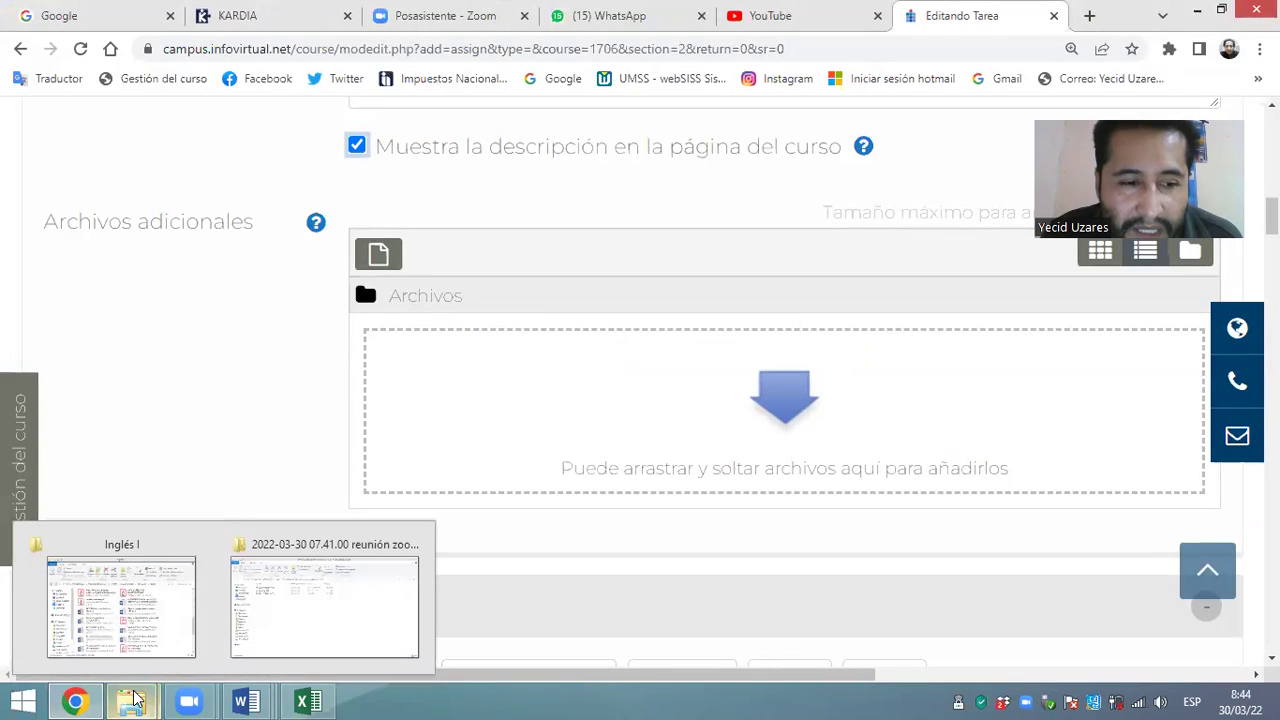
left_click(121, 600)
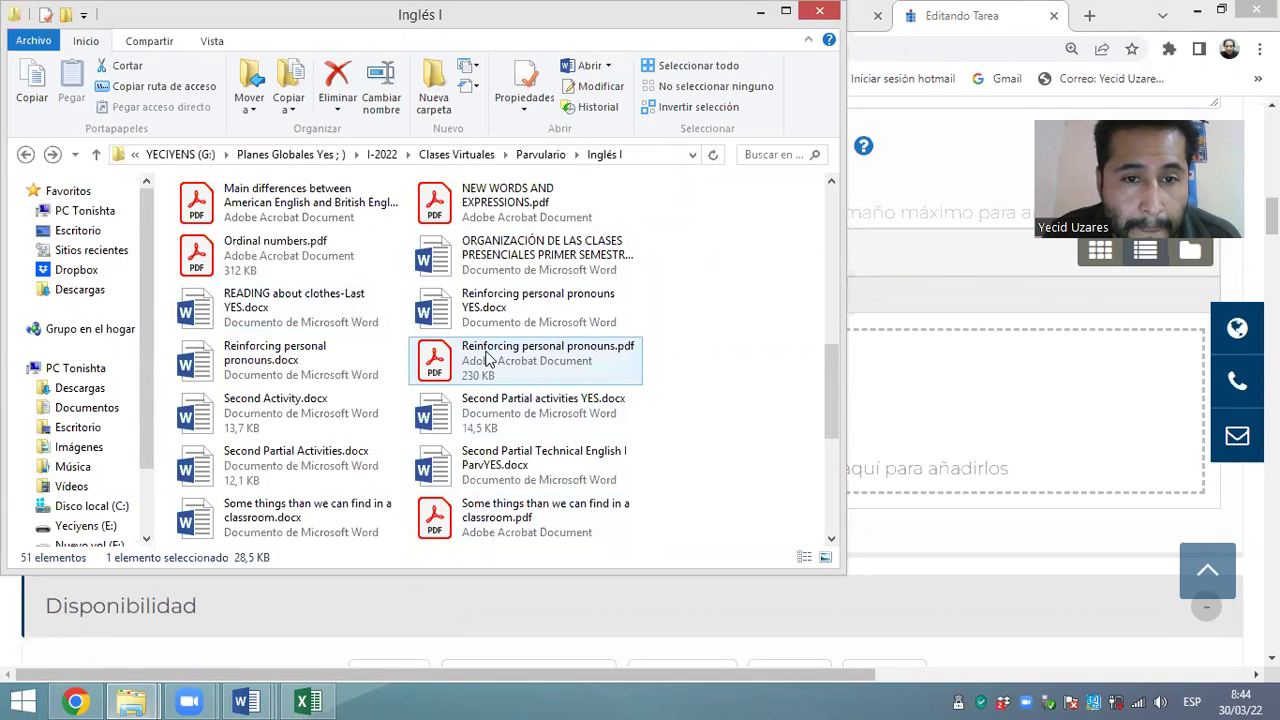
Attach First partial Technical English I Parvulario.docx from the Inglés I folder to the task's additional files
scroll(500, 355, "up", 3)
left_click_drag(680, 377, 978, 438)
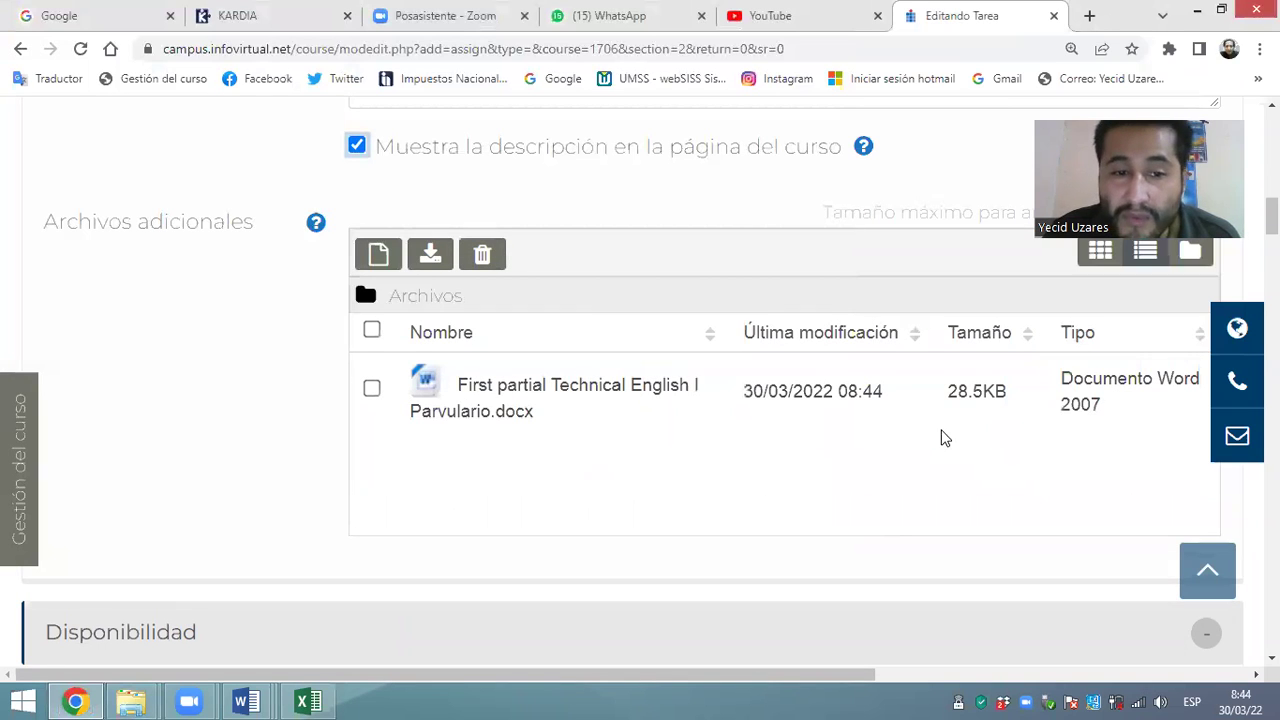
left_click(372, 388)
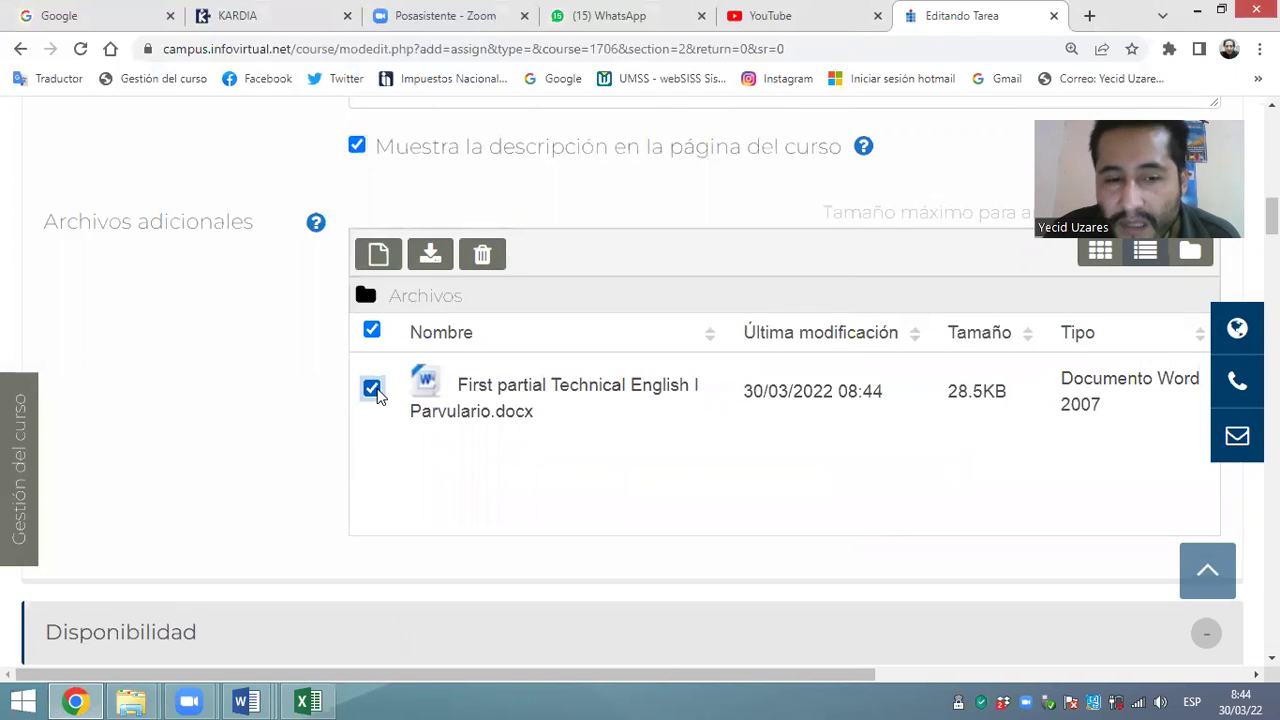
left_click(372, 389)
Set the task's due date (Fecha de entrega) to 2 abril 2022 at 21:00
scroll(537, 420, "down", 2)
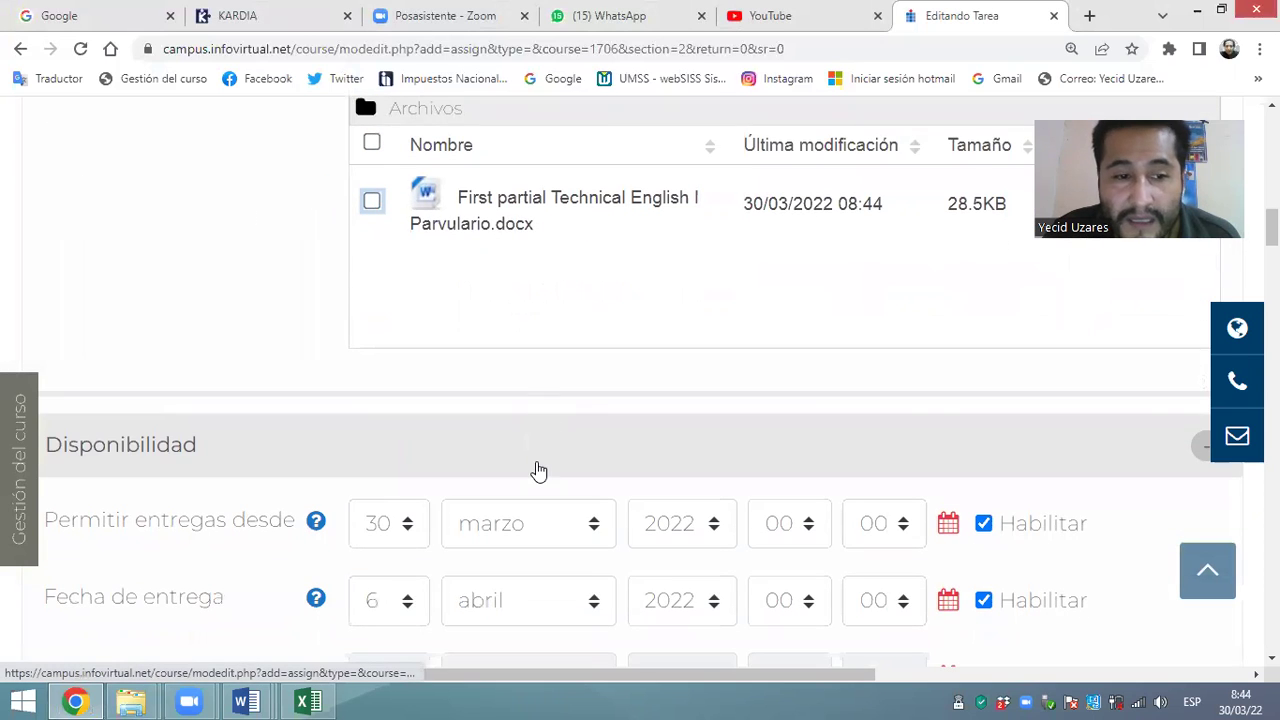
scroll(537, 468, "down", 3)
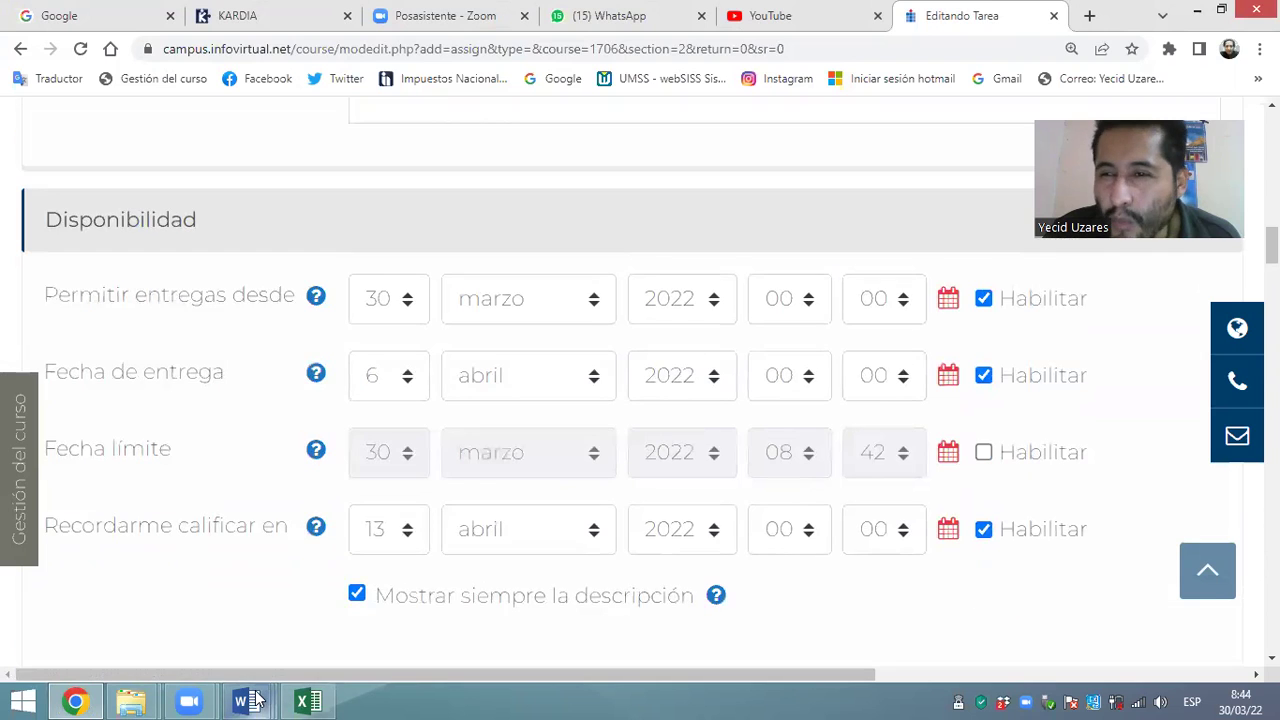
mouse_move(257, 700)
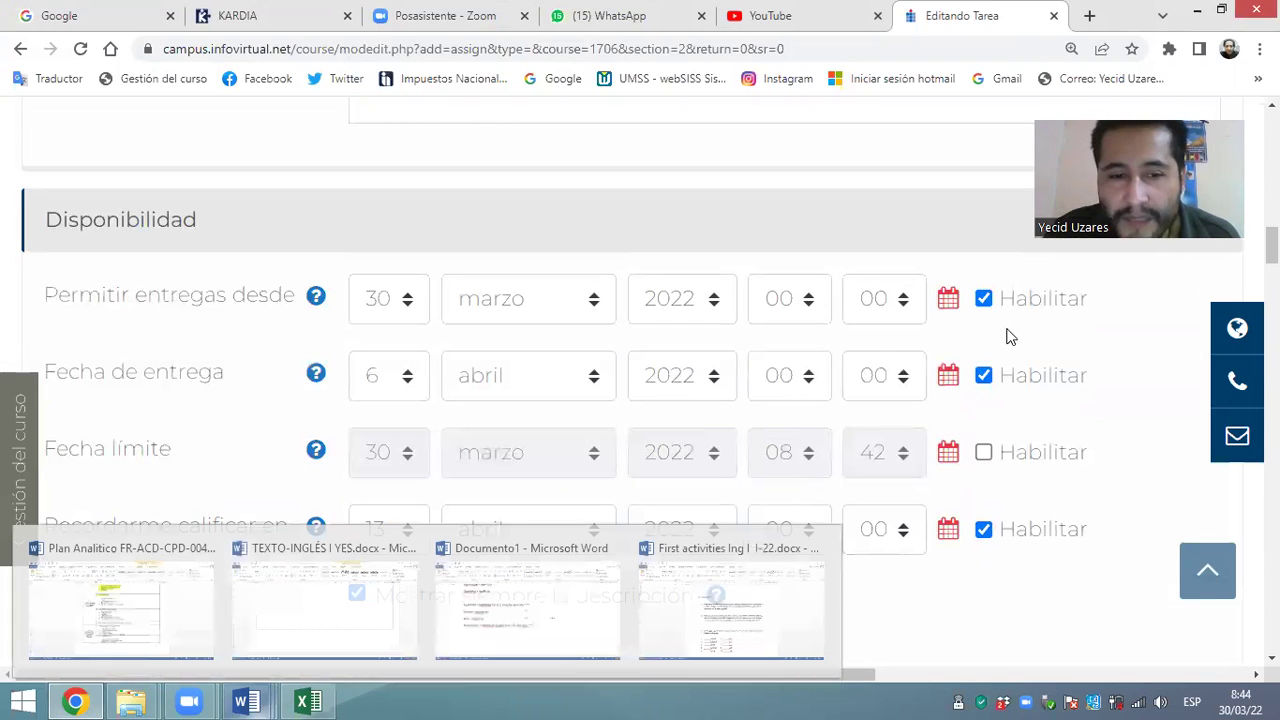
scroll(954, 351, "down", 1)
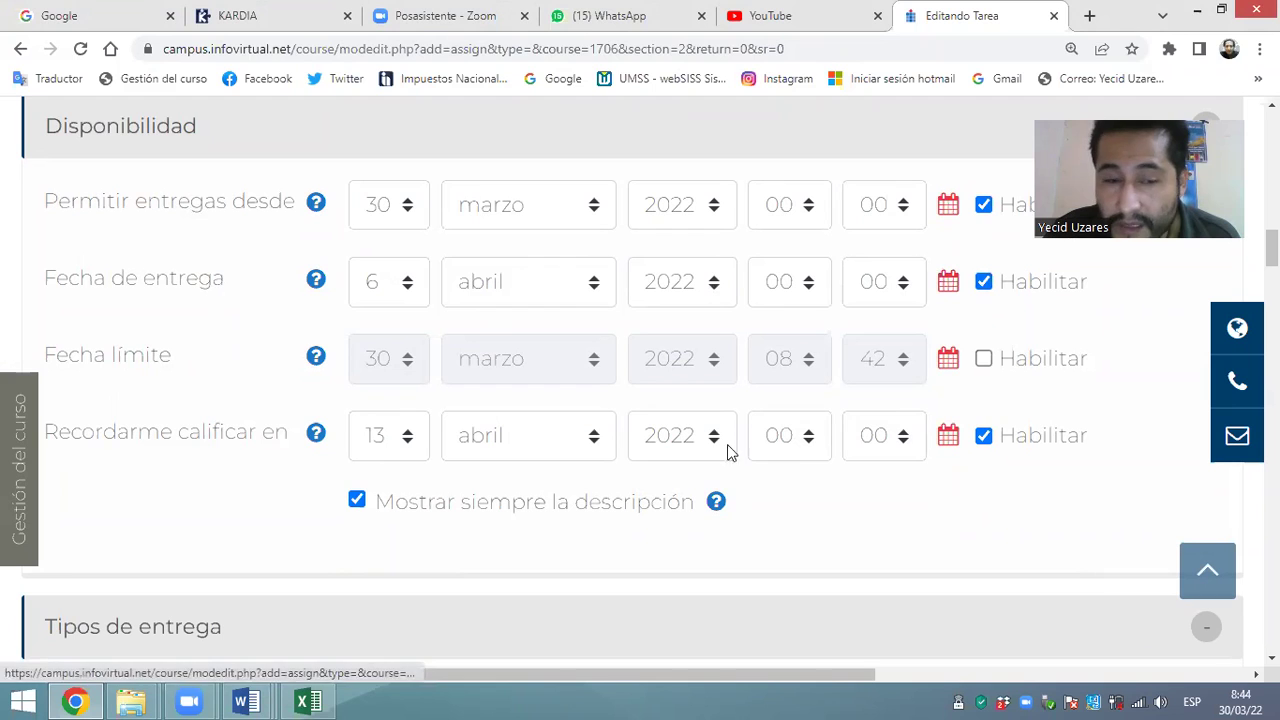
left_click(407, 287)
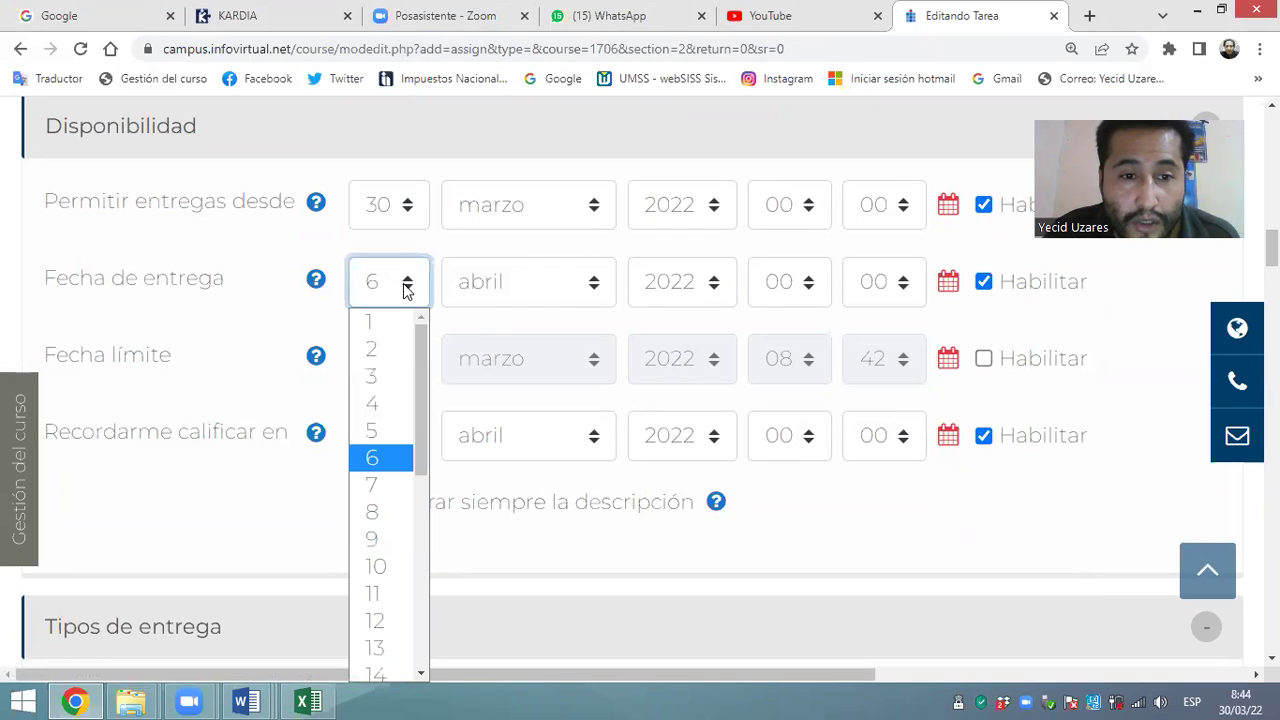
left_click(372, 350)
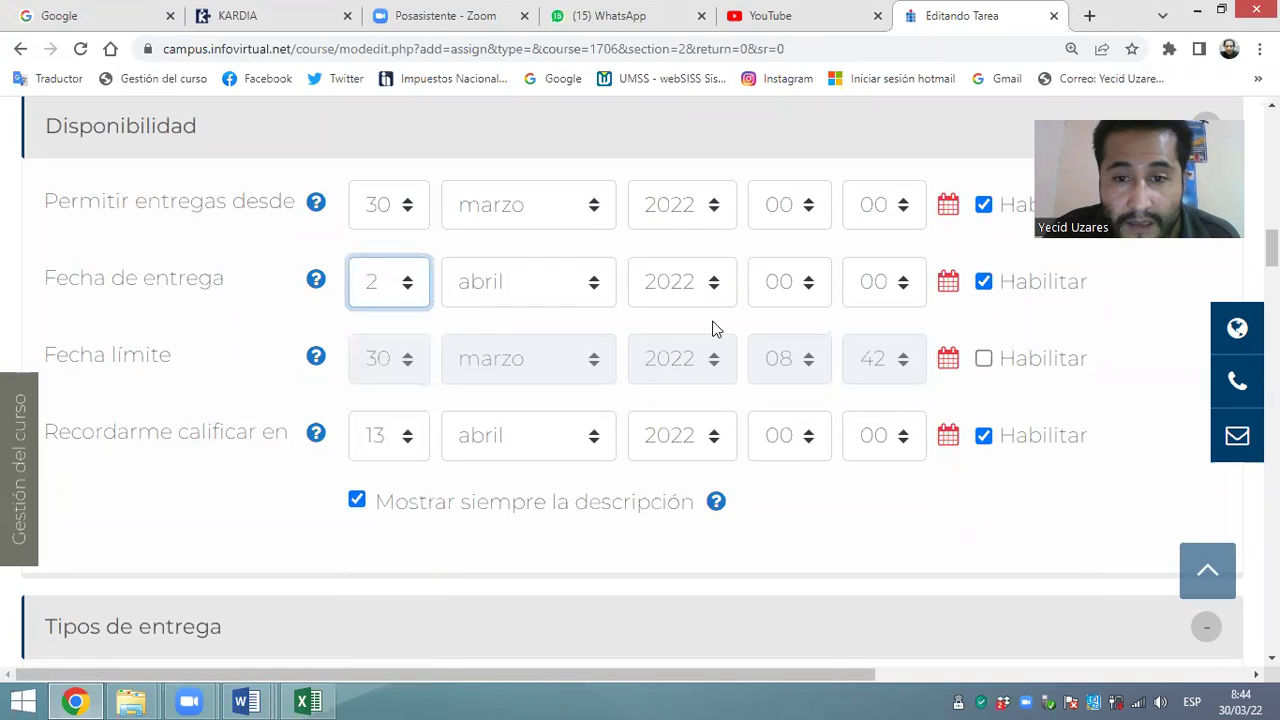
left_click(797, 287)
scroll(792, 400, "down", 3)
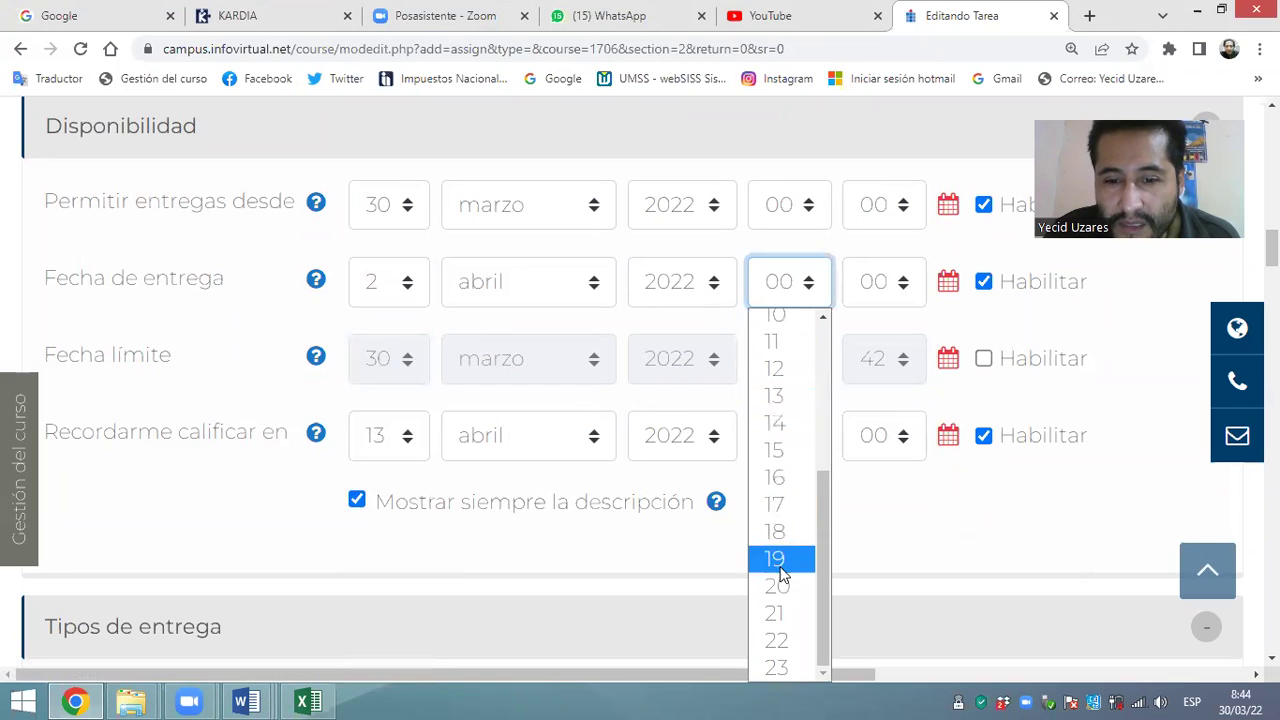
left_click(776, 613)
Enable the cut-off date (Fecha límite) and set it to 2 abril 2022 at 22:00
scroll(860, 398, "down", 1)
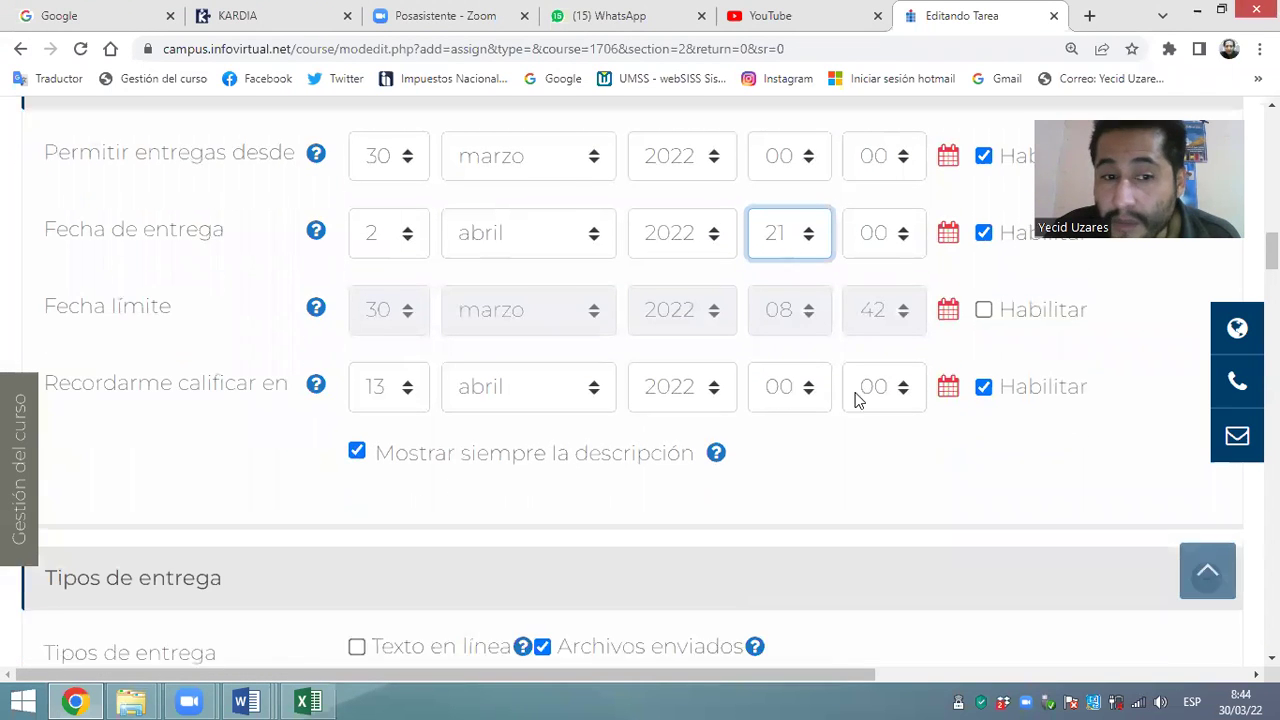
scroll(855, 398, "down", 1)
left_click(983, 266)
left_click(405, 266)
scroll(377, 355, "up", 5)
left_click(377, 332)
left_click(497, 268)
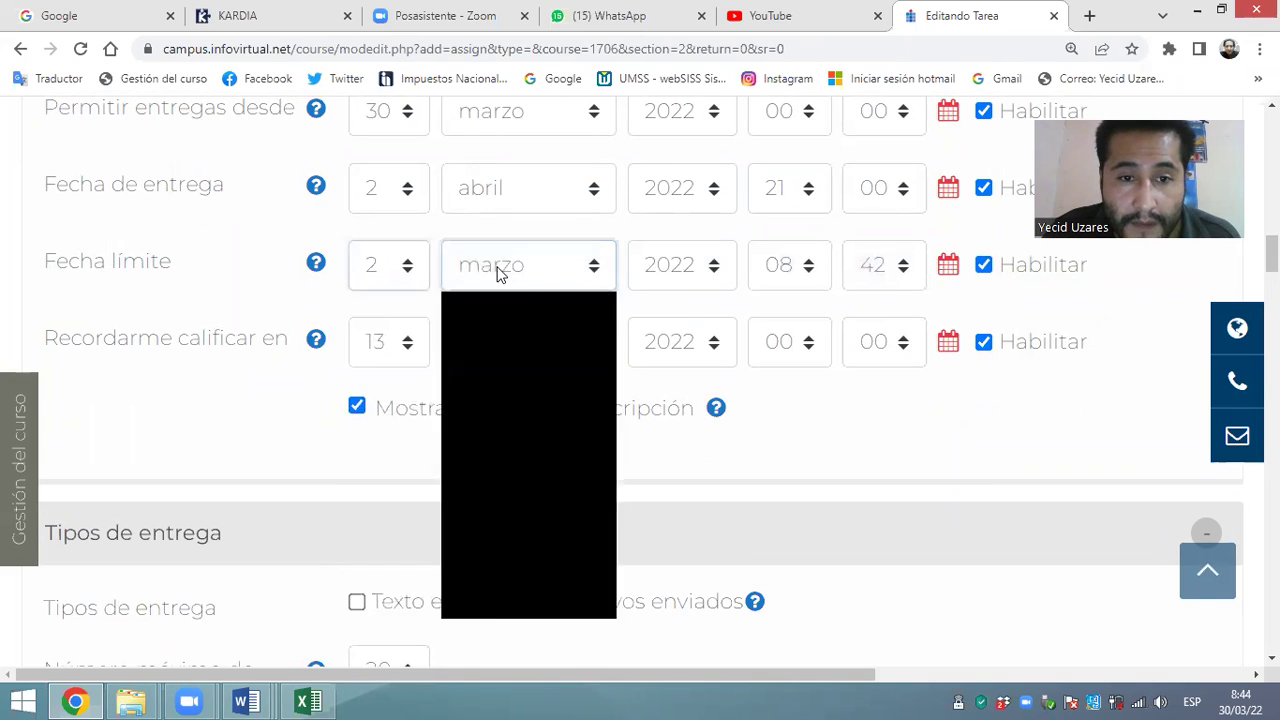
left_click(508, 362)
key("Down")
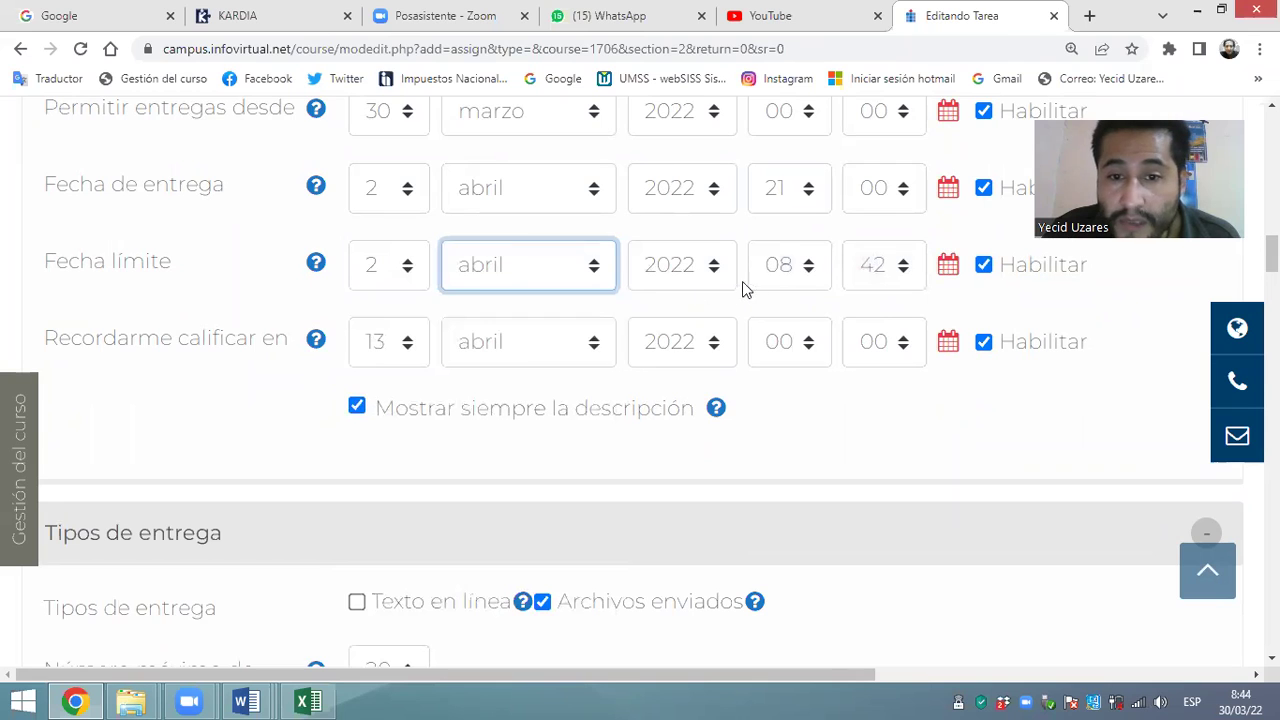
left_click(818, 276)
scroll(800, 400, "down", 4)
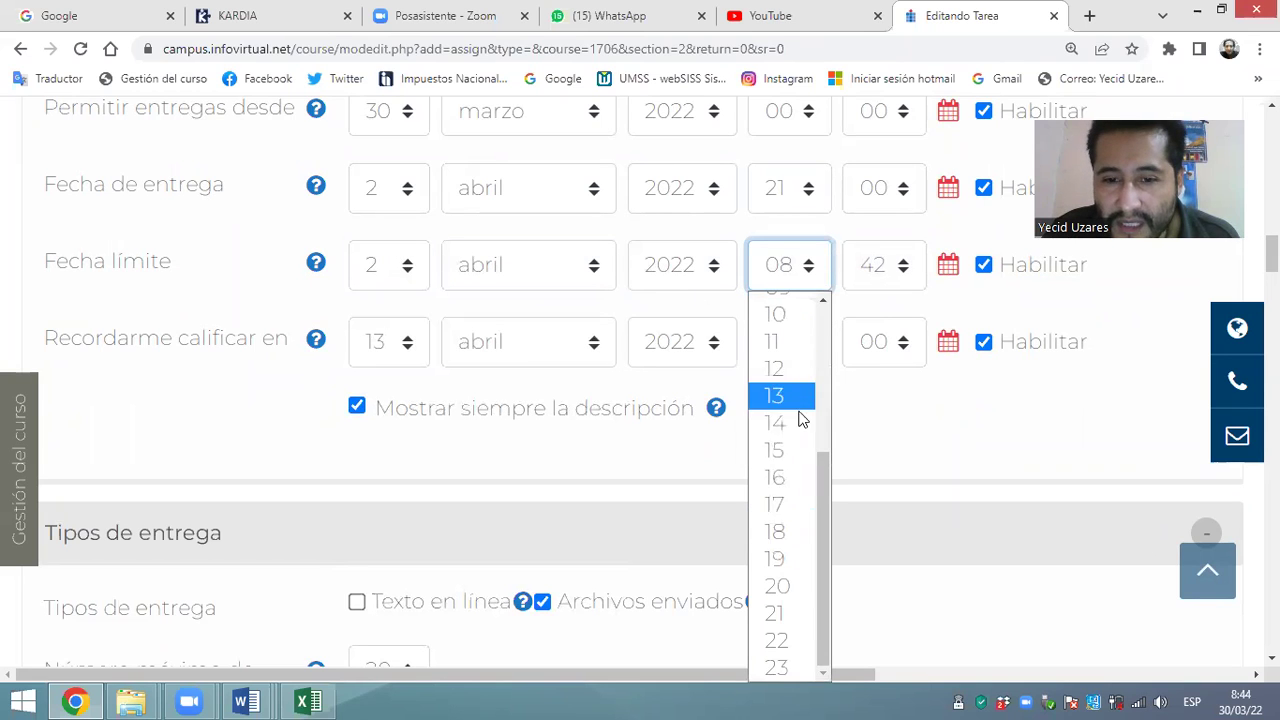
left_click(777, 640)
left_click(898, 278)
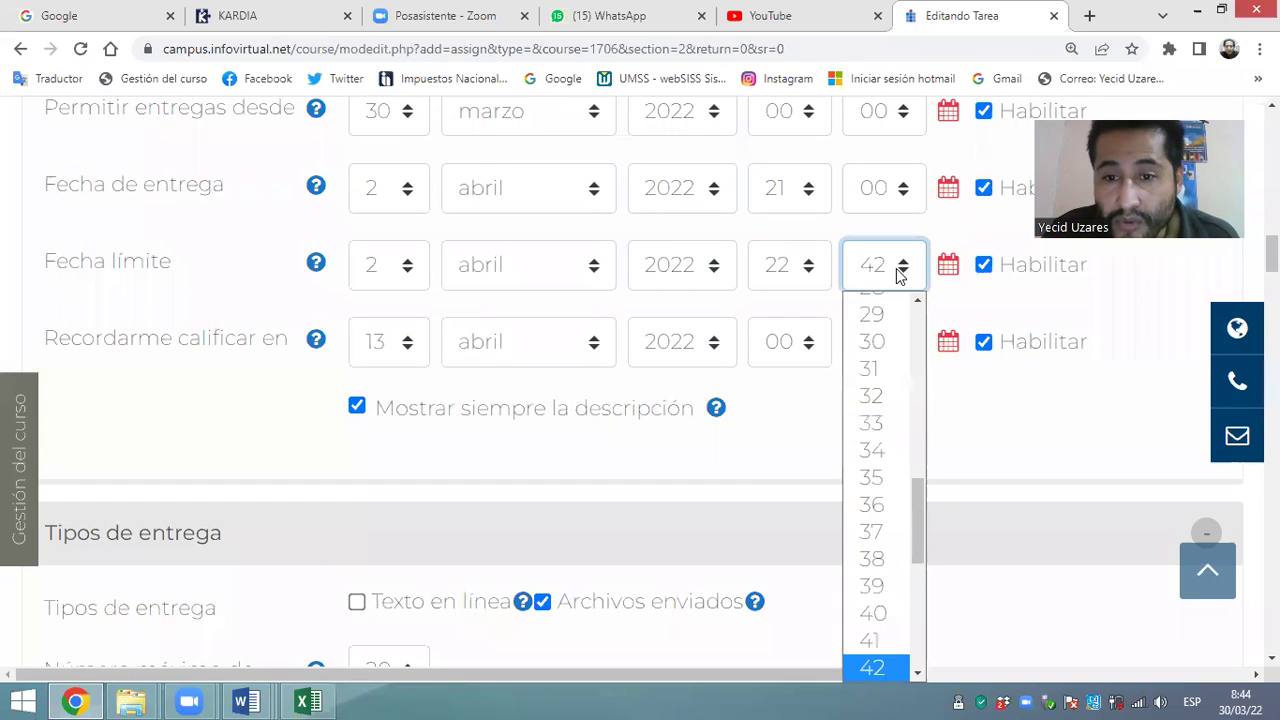
scroll(880, 345, "up", 10)
left_click(874, 306)
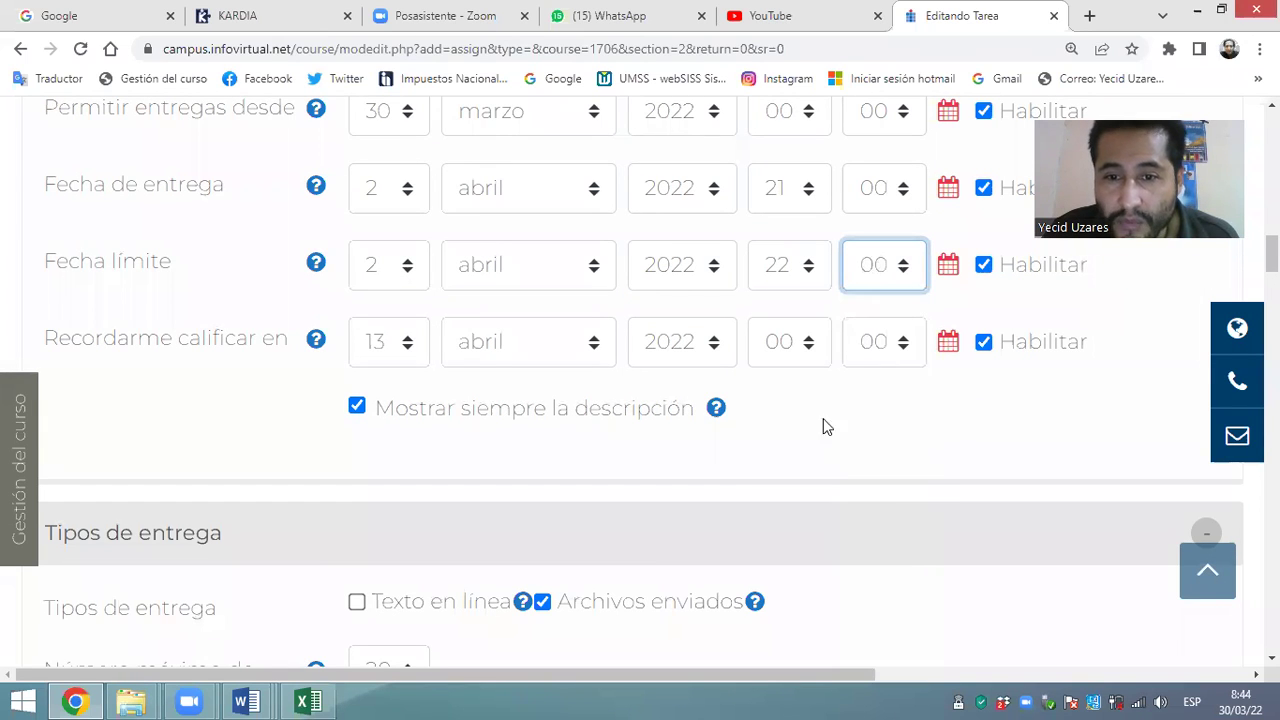
Set the grading method to Rúbrica, the grade category to Primer Parcial and the passing grade to 61
scroll(684, 340, "down", 10)
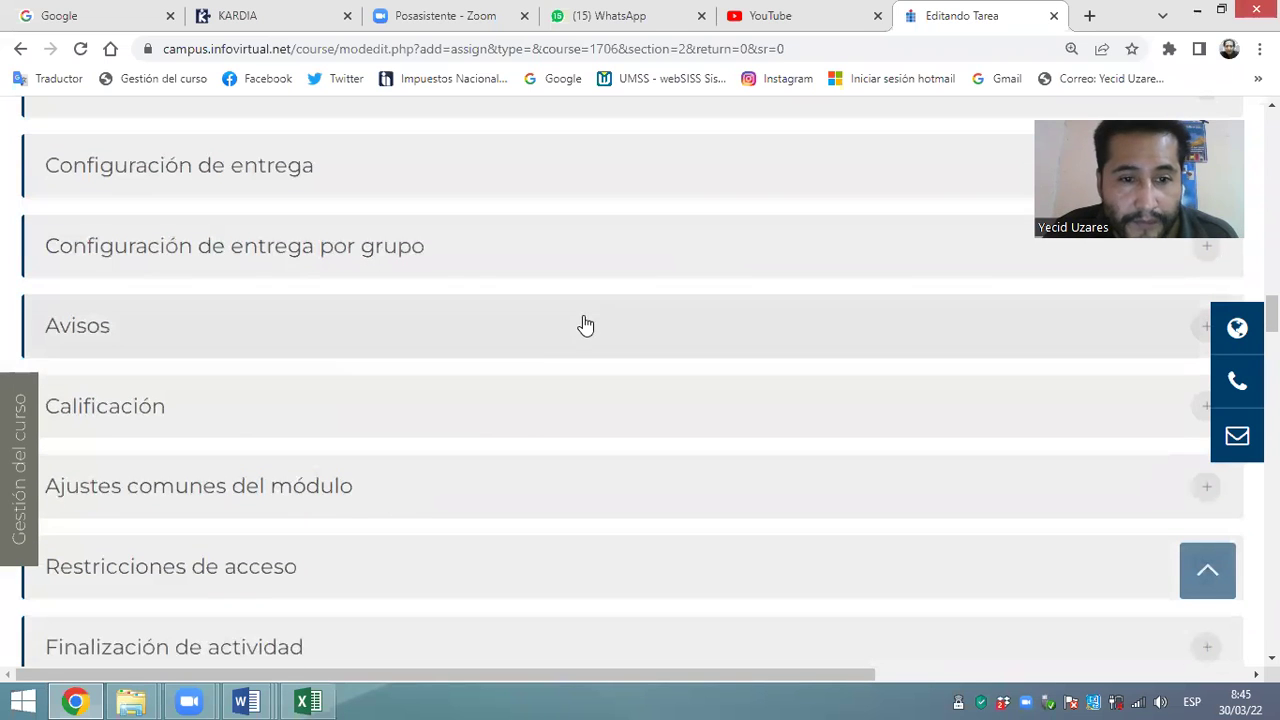
left_click(517, 420)
scroll(575, 413, "down", 3)
scroll(534, 377, "down", 3)
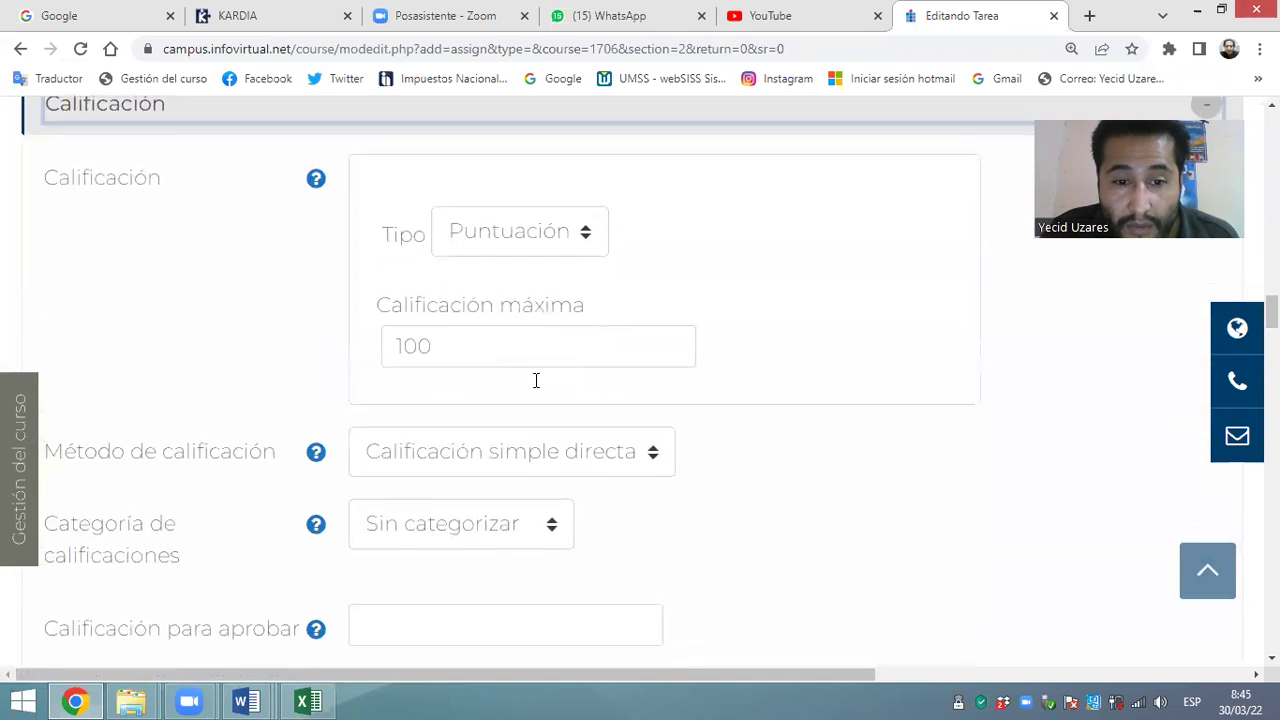
left_click(525, 195)
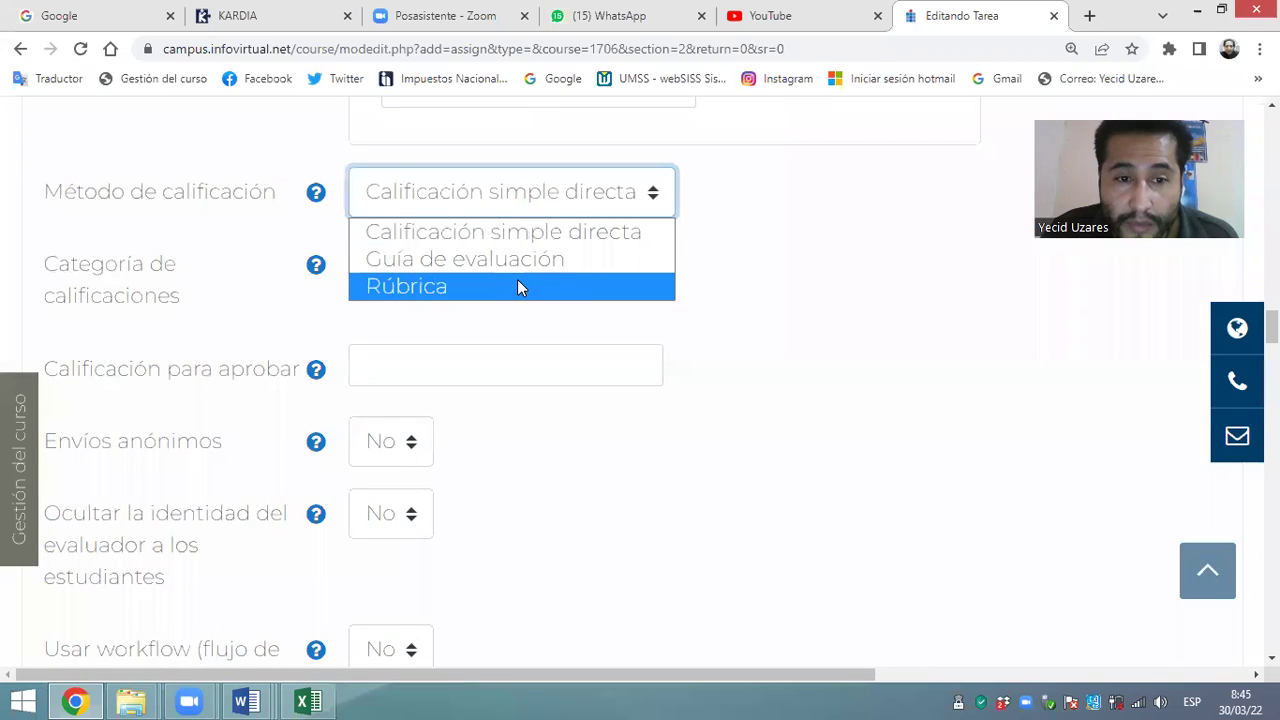
left_click(517, 284)
left_click(500, 275)
left_click(492, 333)
left_click(461, 365)
type("61")
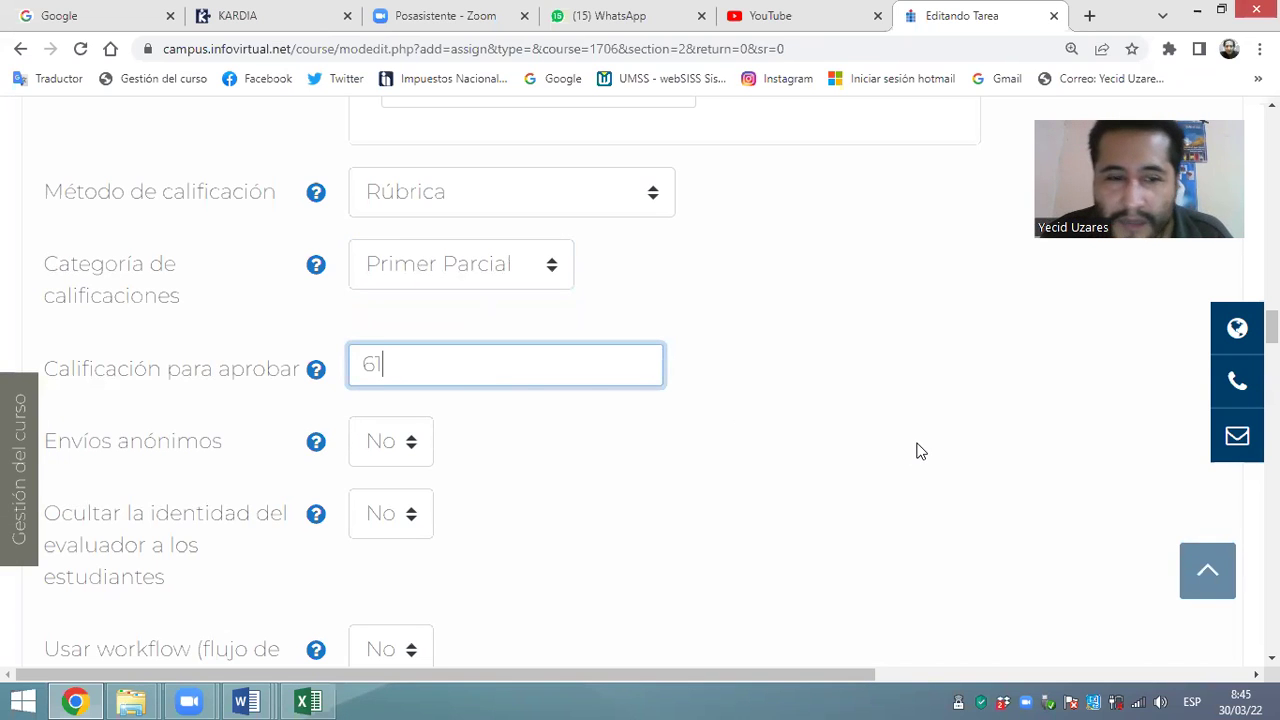
Set the completion tracking to show the activity as completed when its conditions are met
scroll(883, 379, "down", 7)
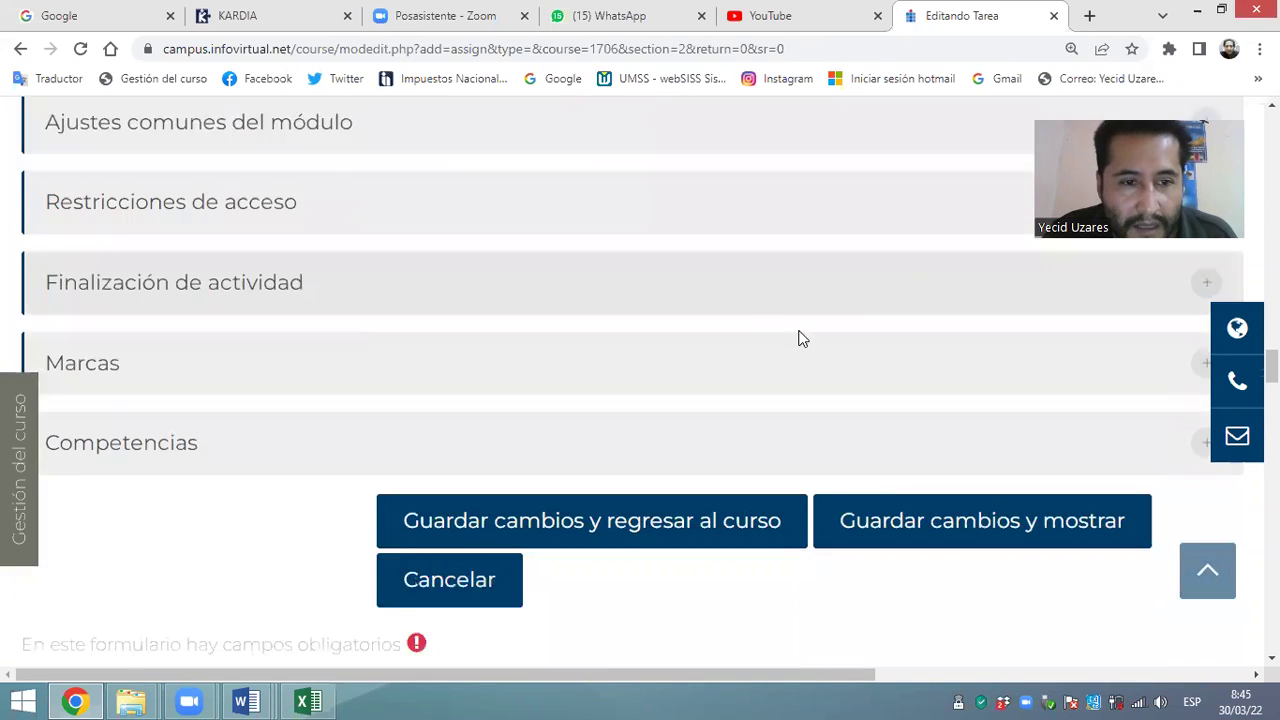
left_click(663, 226)
left_click(654, 298)
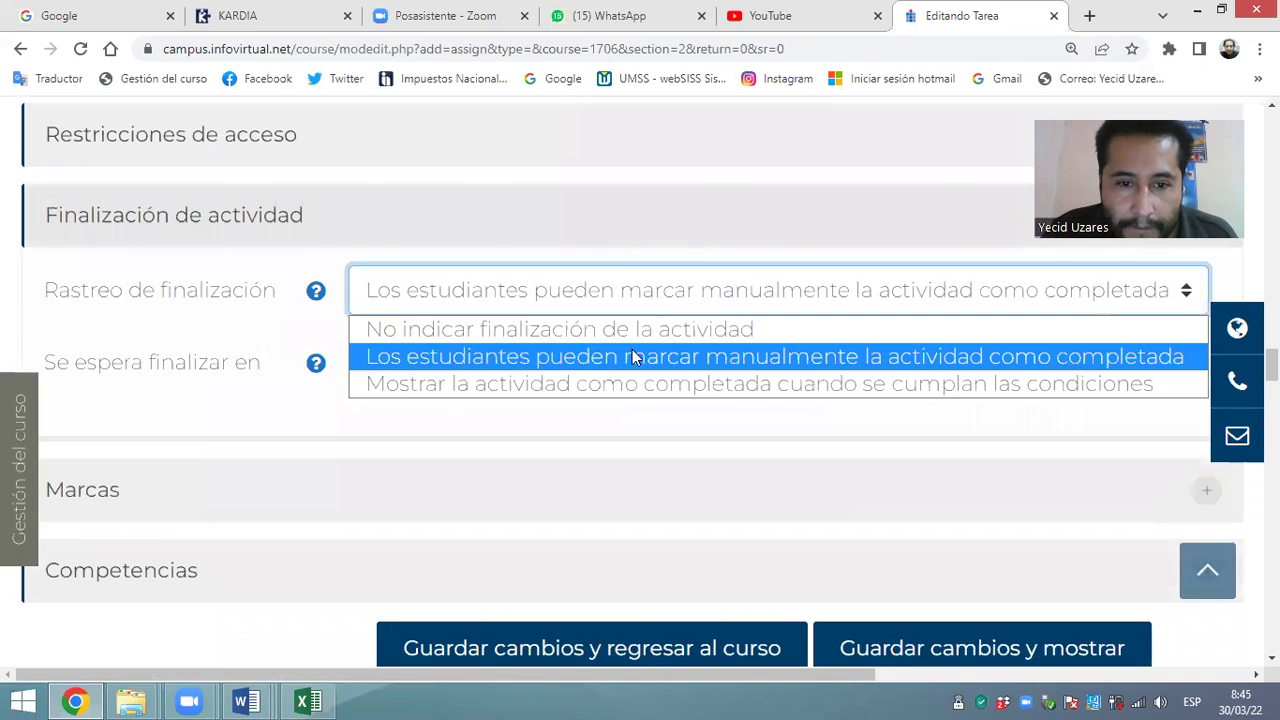
left_click(646, 383)
Enable the expected completion date (Se espera finalizar en) in the task's activity completion settings
scroll(780, 471, "down", 3)
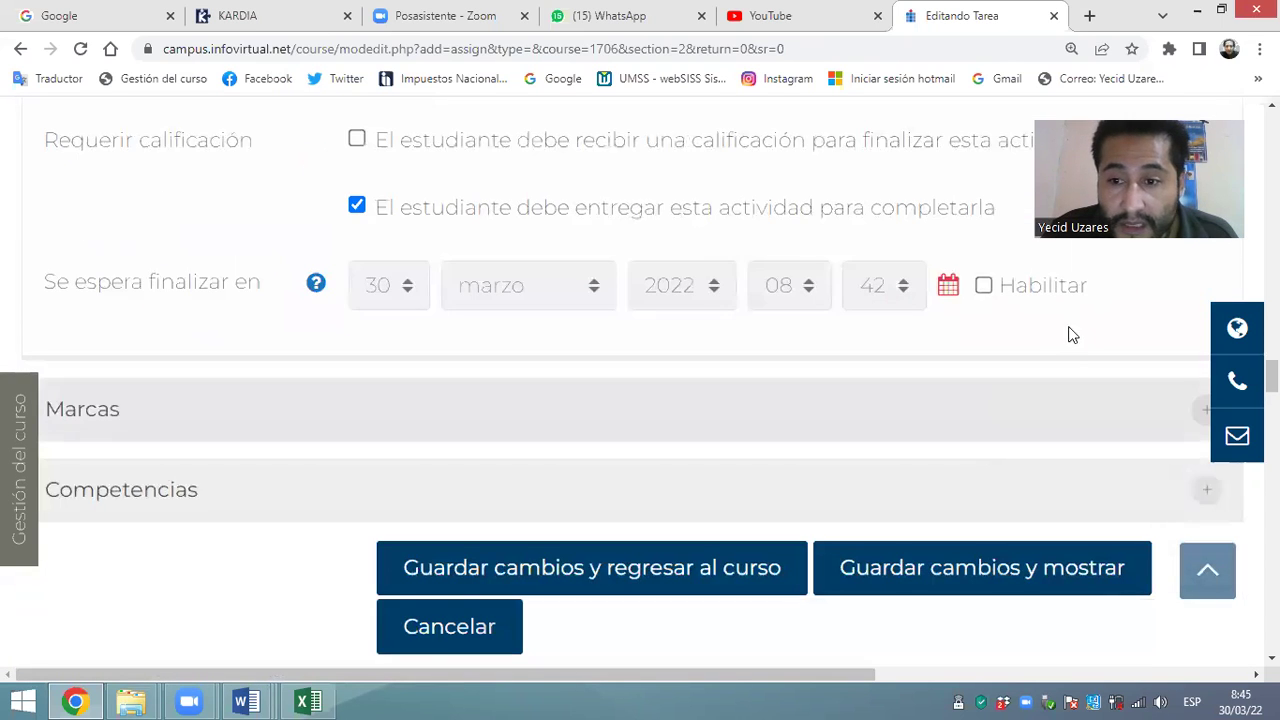
scroll(1072, 340, "up", 1)
scroll(1062, 355, "up", 2)
scroll(1052, 388, "down", 2)
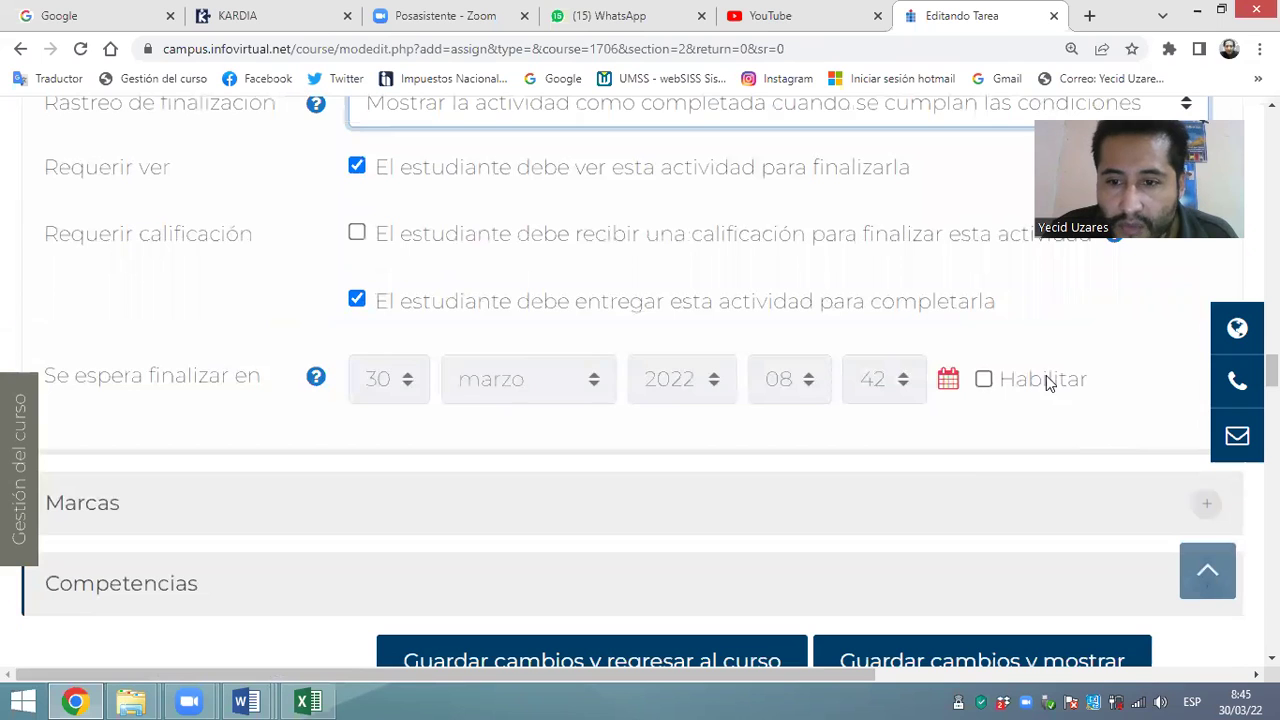
left_click(985, 380)
left_click(418, 388)
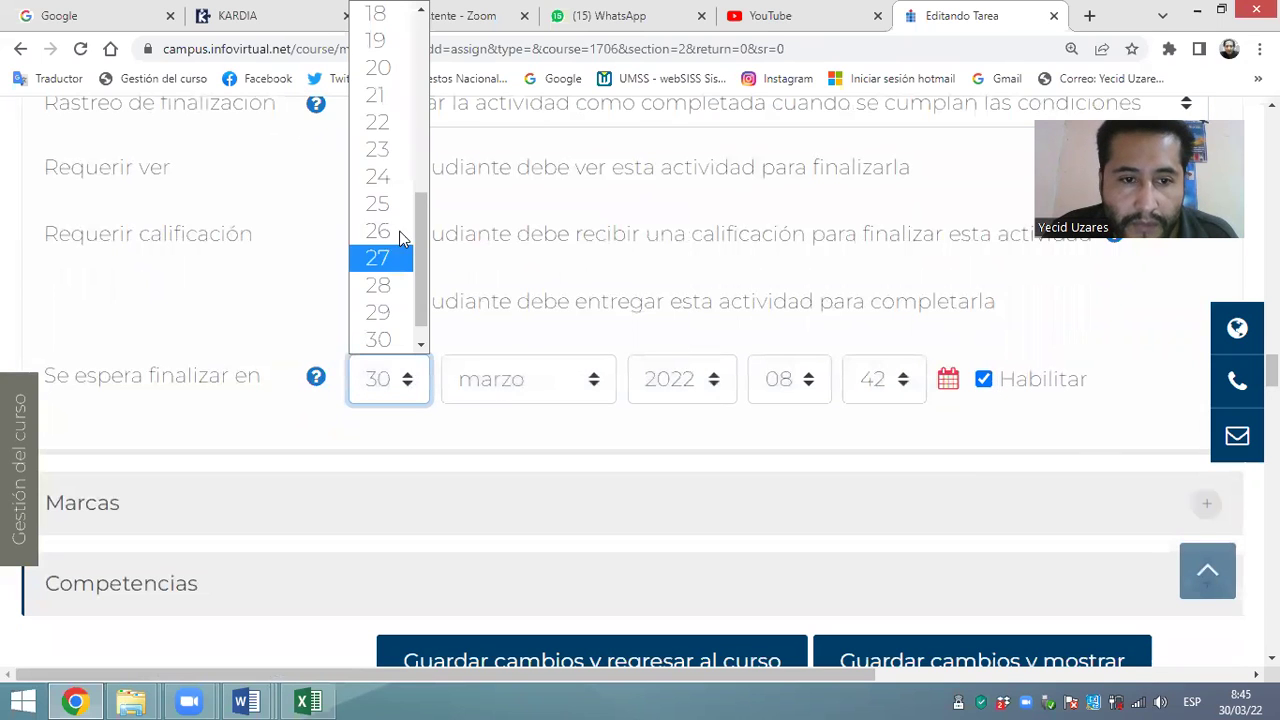
scroll(400, 212, "up", 4)
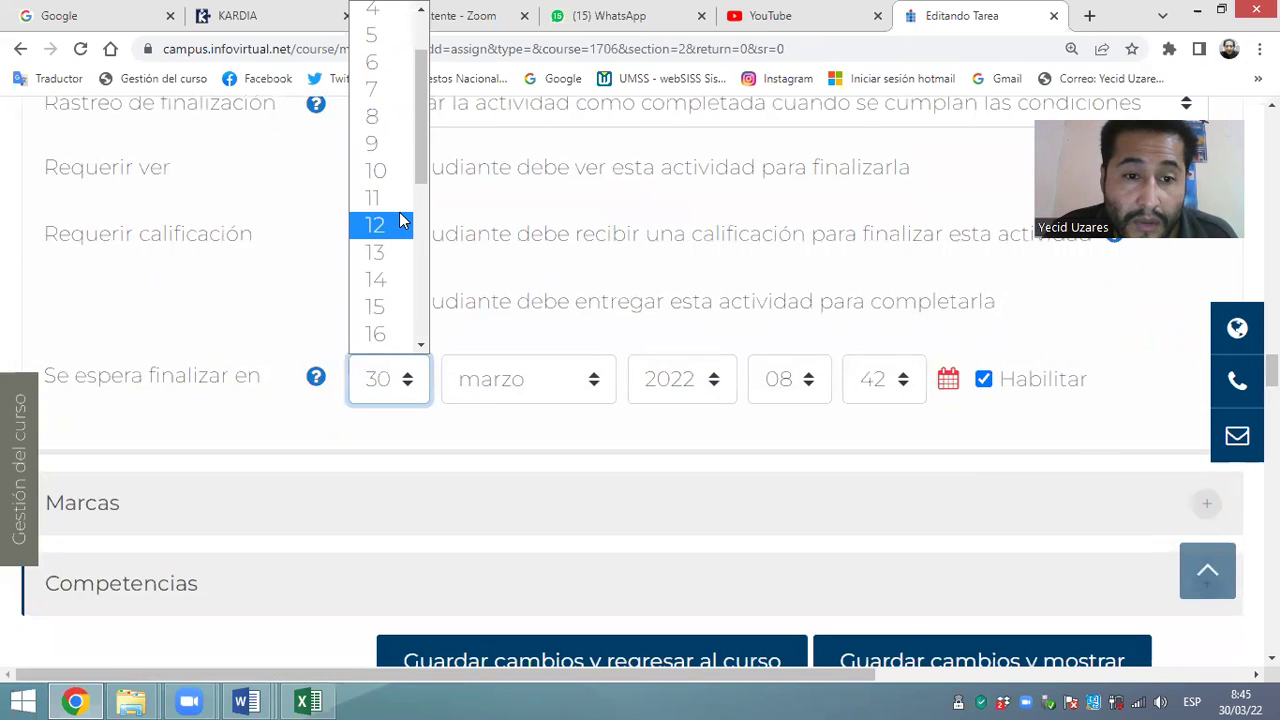
scroll(401, 220, "up", 1)
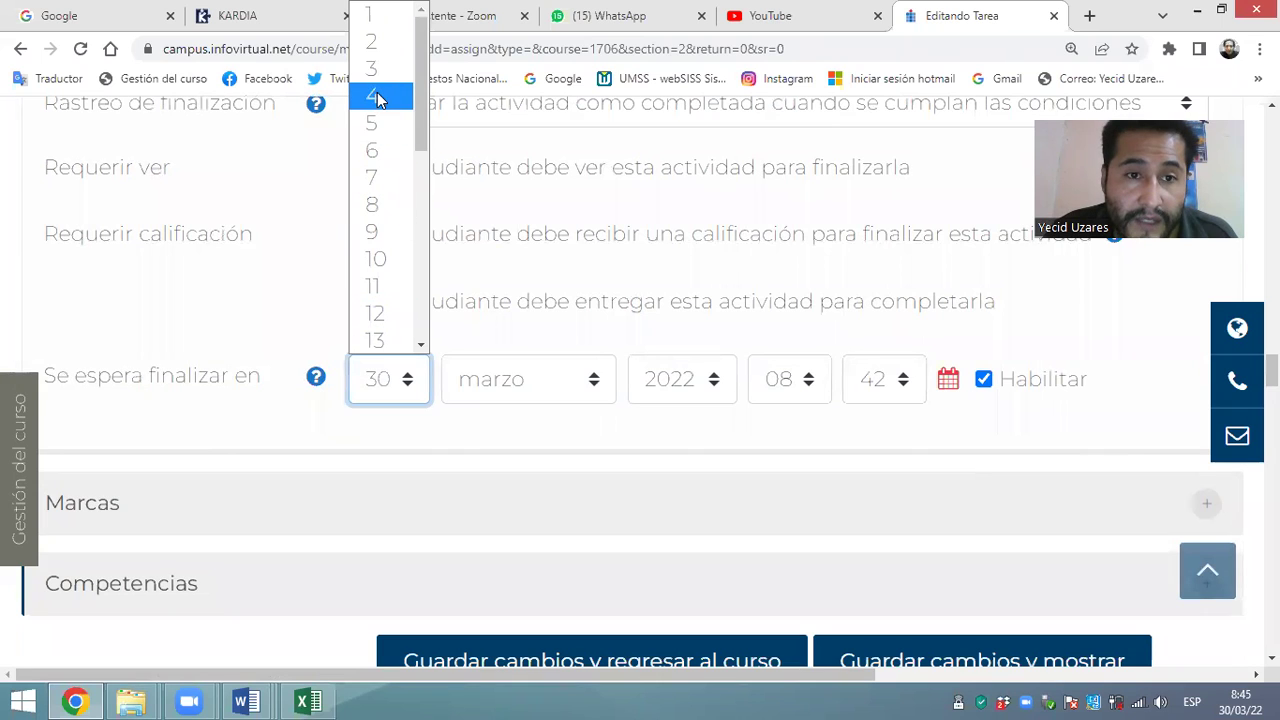
key("Up")
key("Up")
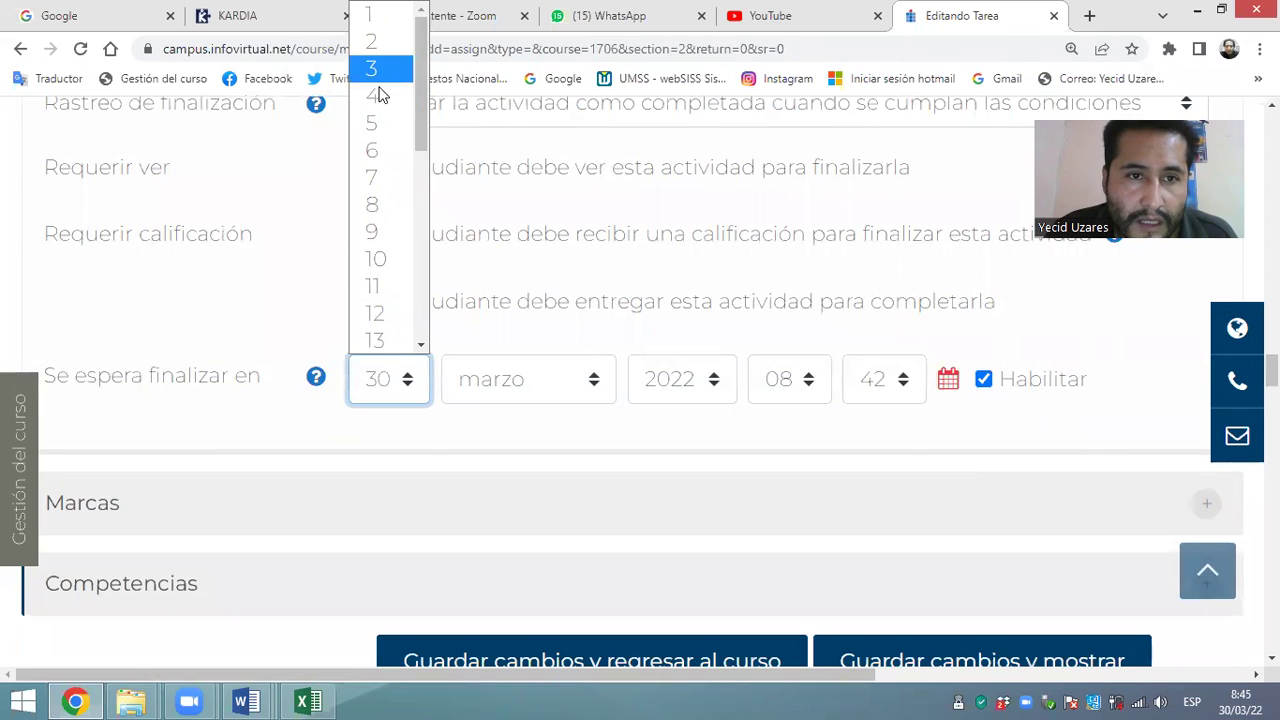
key("Escape")
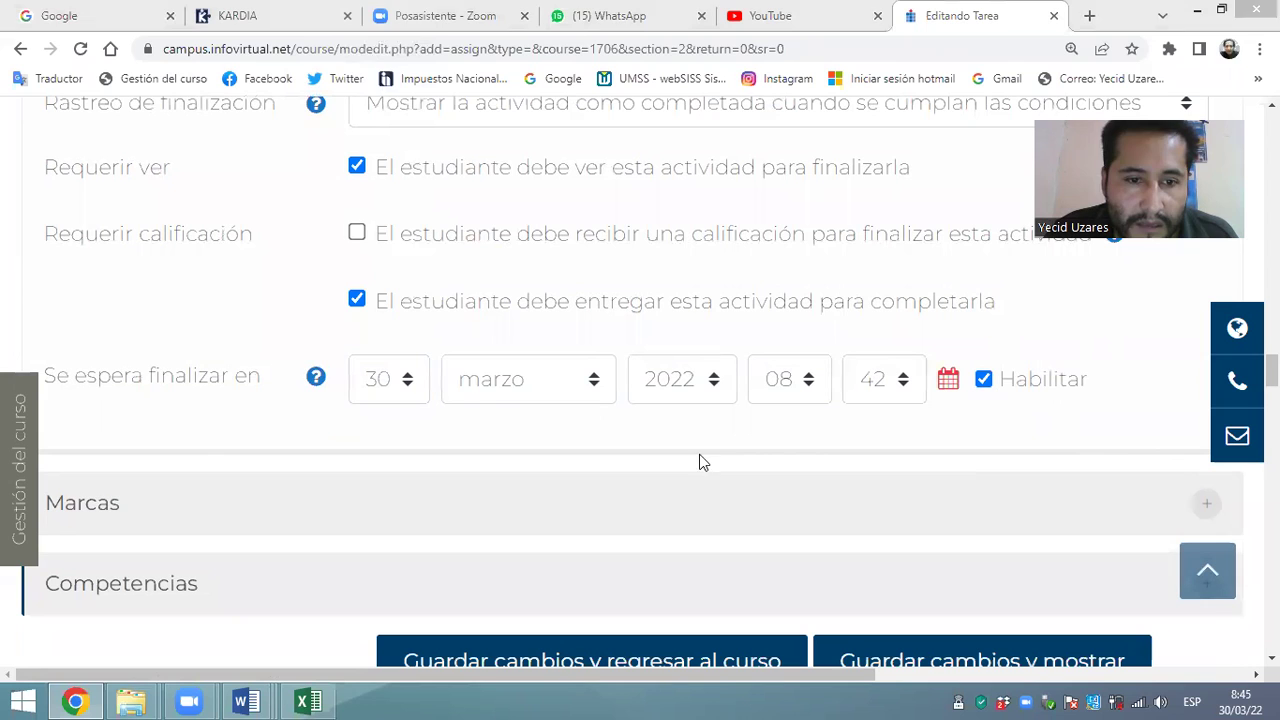
left_click(403, 380)
scroll(400, 250, "up", 5)
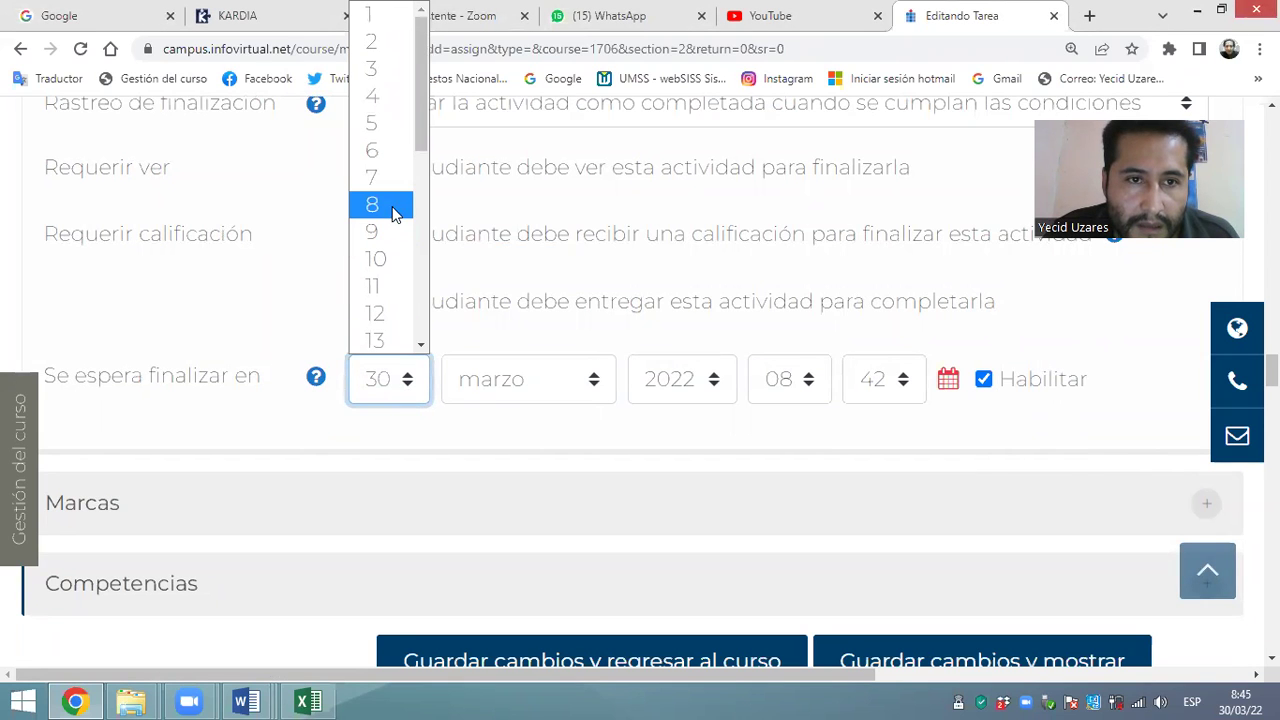
key("Down")
key("Down")
key("Down")
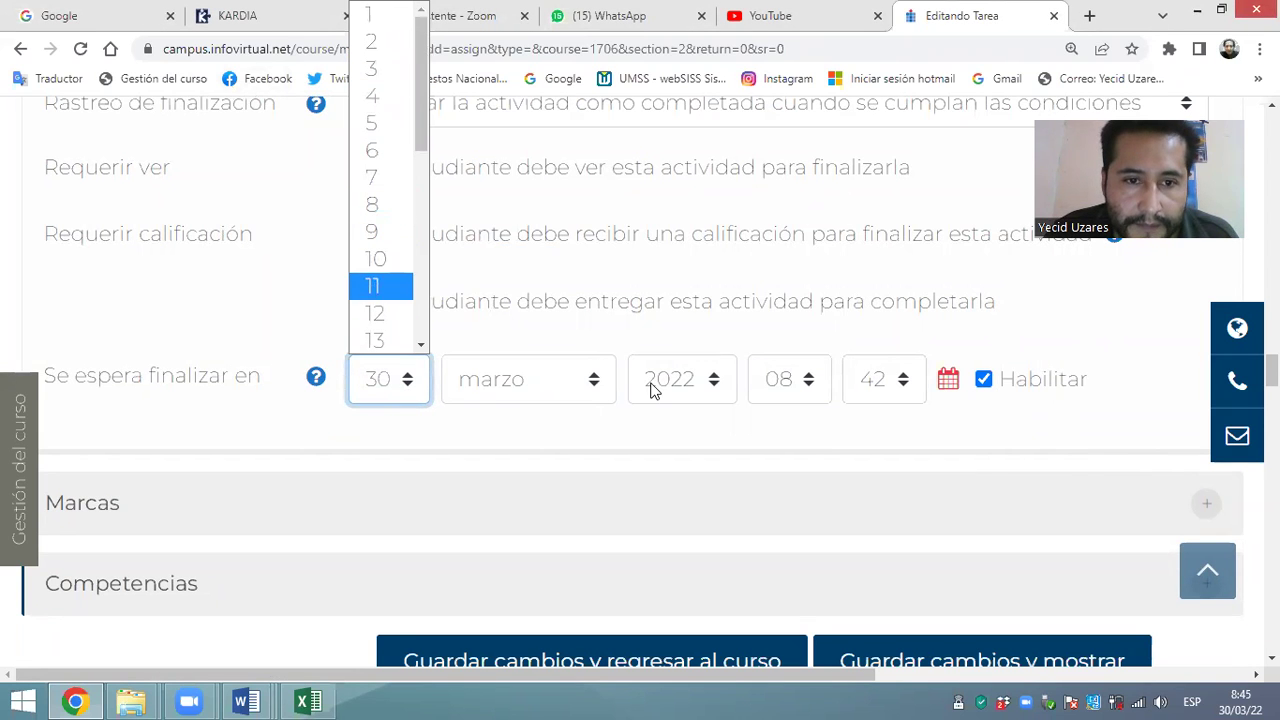
scroll(650, 390, "up", 3)
scroll(534, 451, "down", 1)
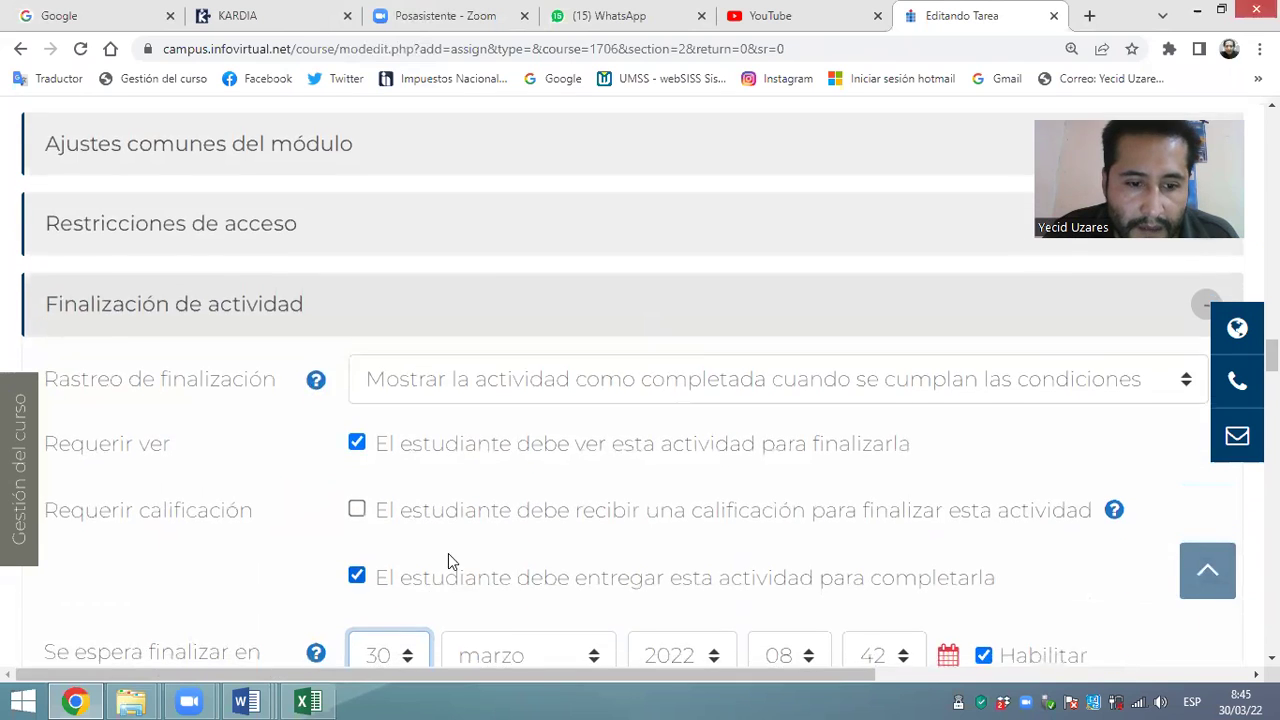
scroll(448, 553, "down", 2)
left_click(410, 482)
scroll(382, 270, "up", 3)
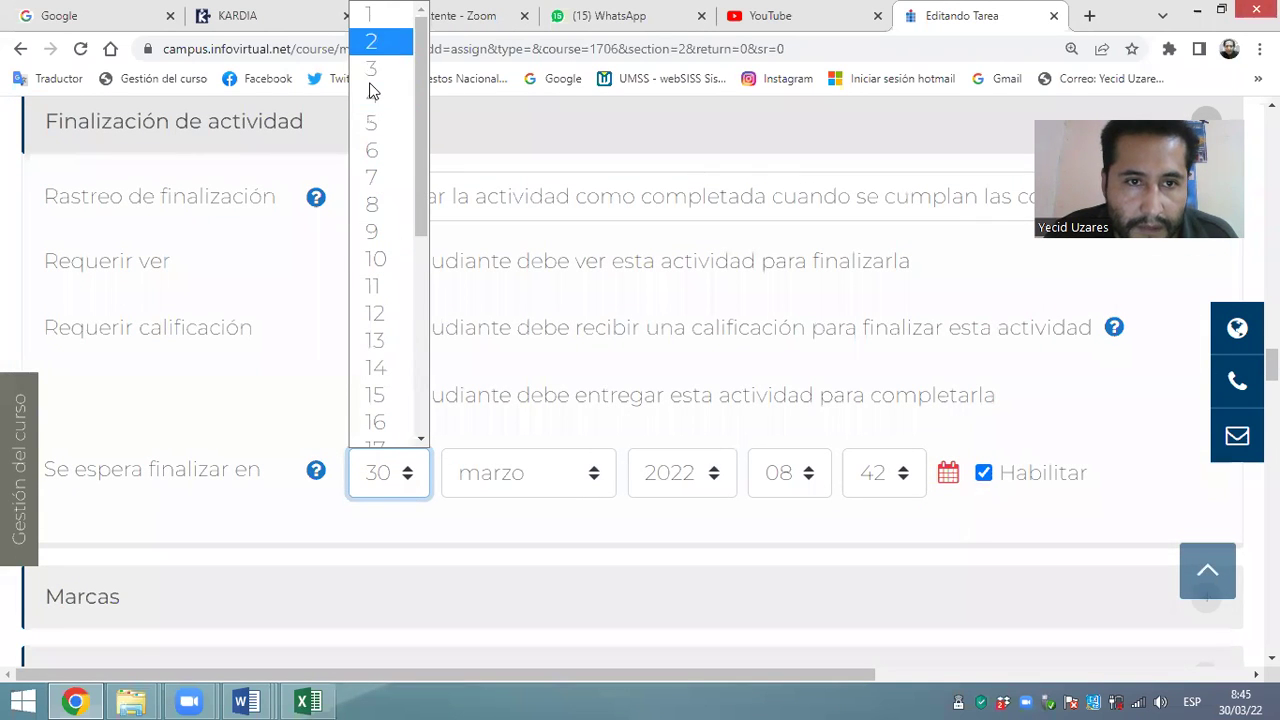
key("Escape")
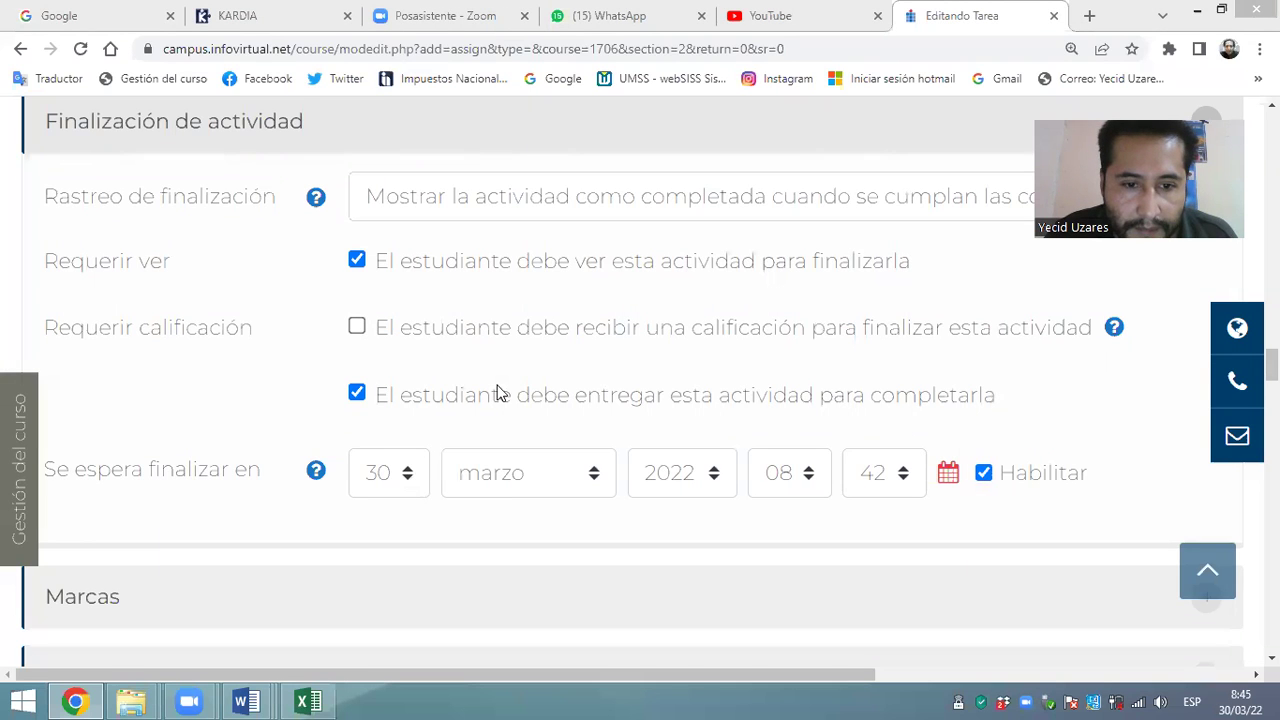
Set the expected completion date to 2 abril 2022 and its hour to 23
scroll(605, 335, "up", 2)
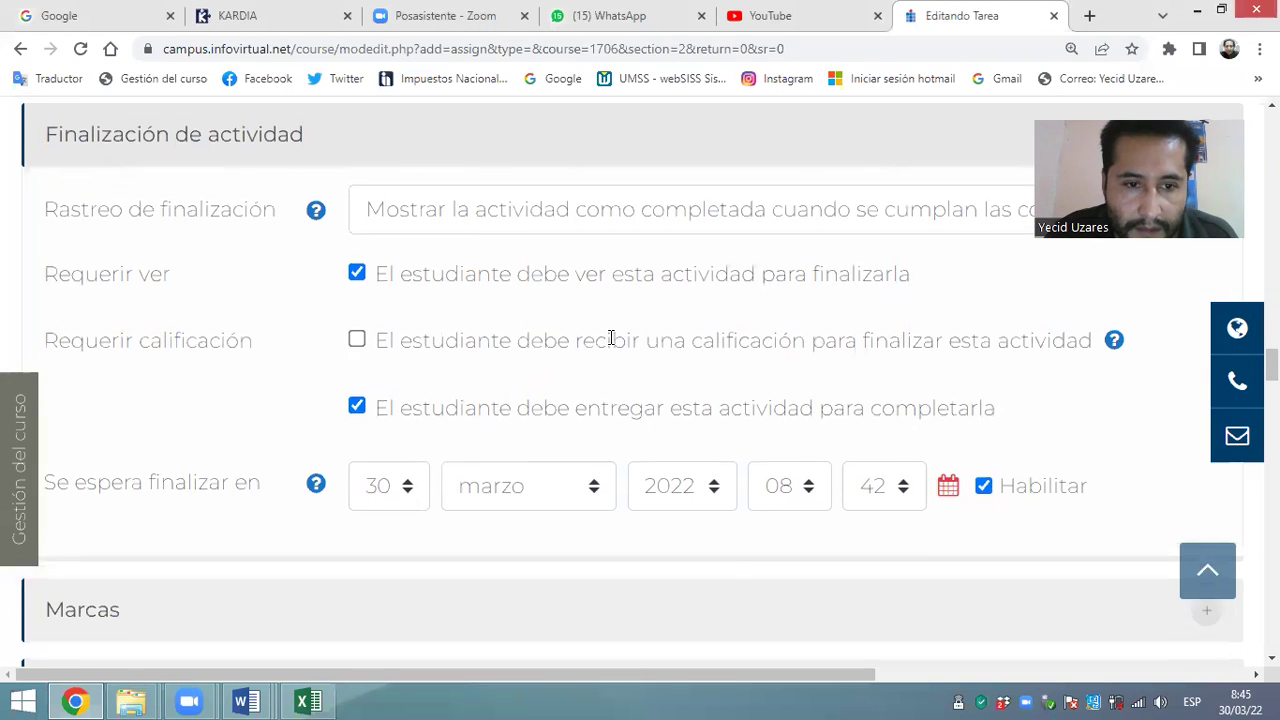
left_click(407, 668)
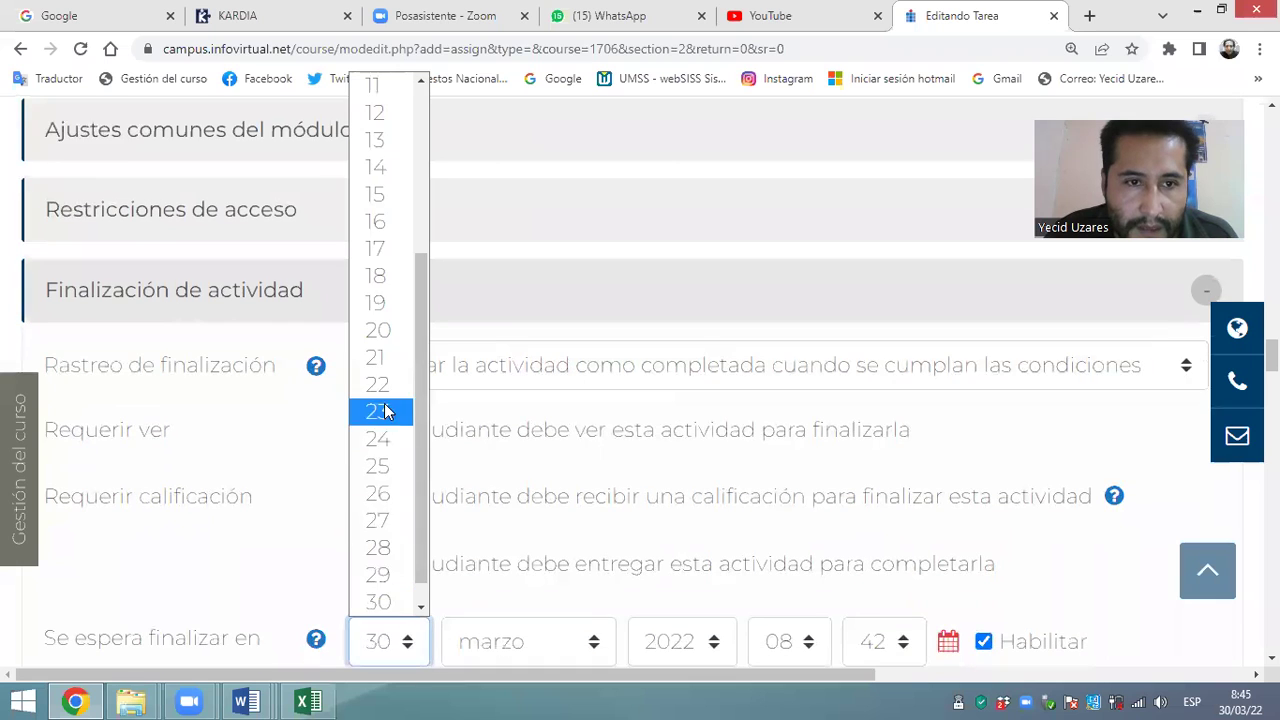
scroll(405, 330, "up", 3)
left_click(385, 120)
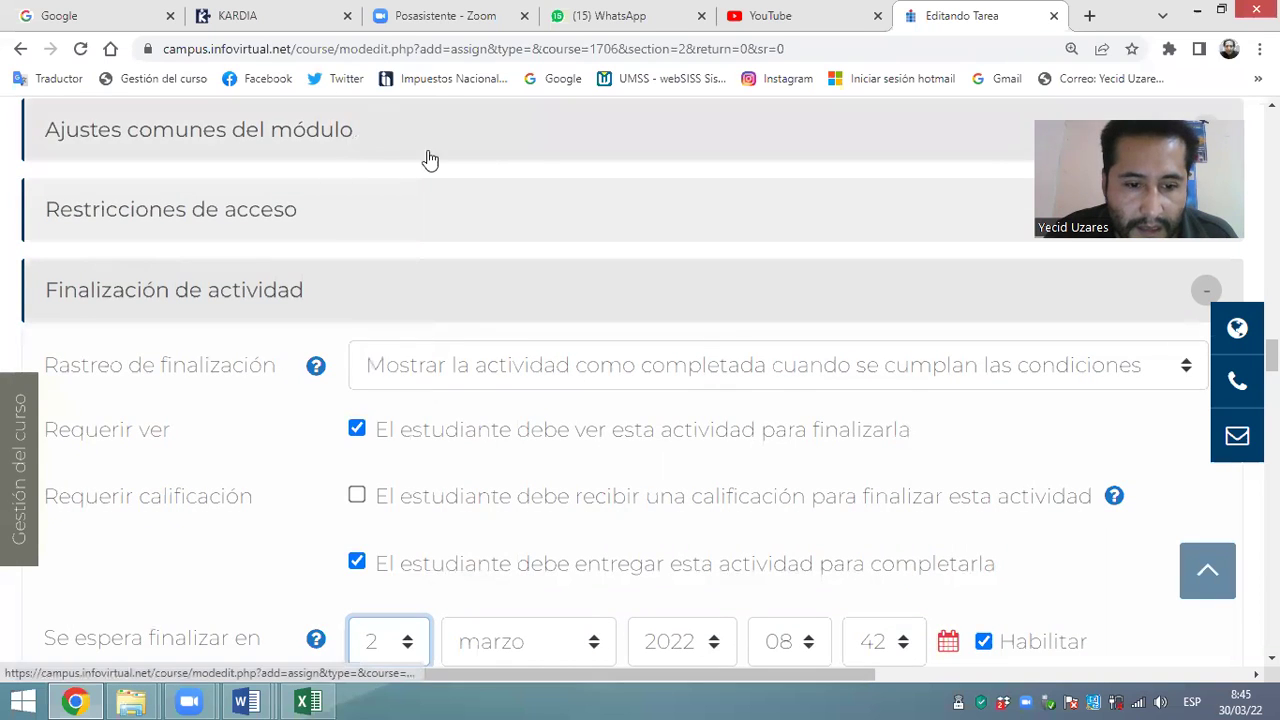
scroll(774, 391, "down", 2)
left_click(594, 454)
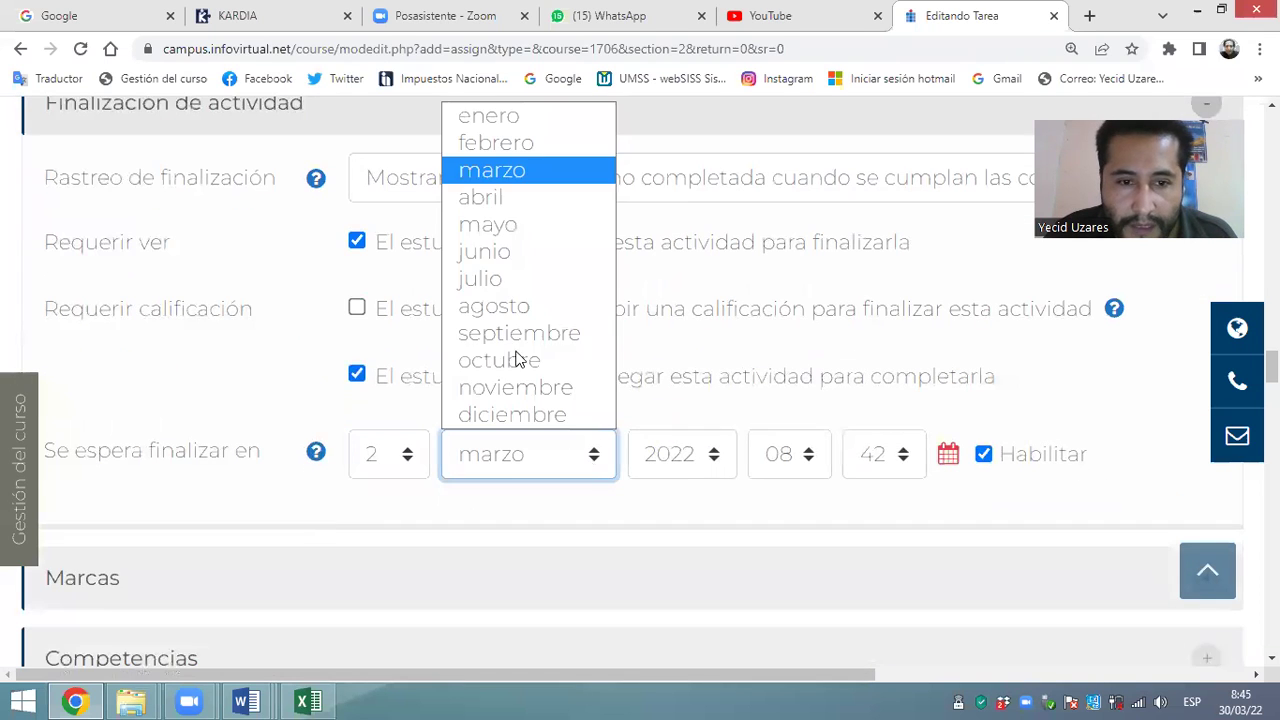
left_click(512, 197)
left_click(808, 454)
scroll(780, 370, "down", 3)
left_click(790, 416)
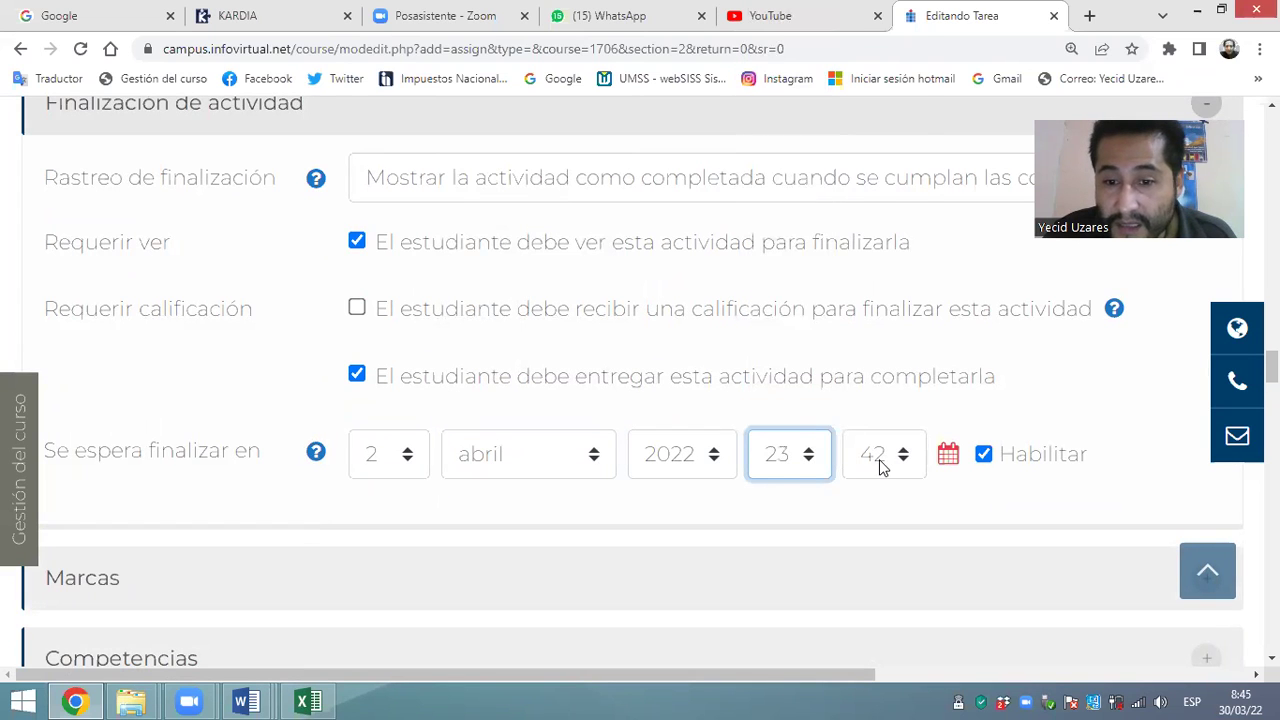
left_click(880, 454)
scroll(894, 335, "up", 5)
scroll(894, 335, "up", 2)
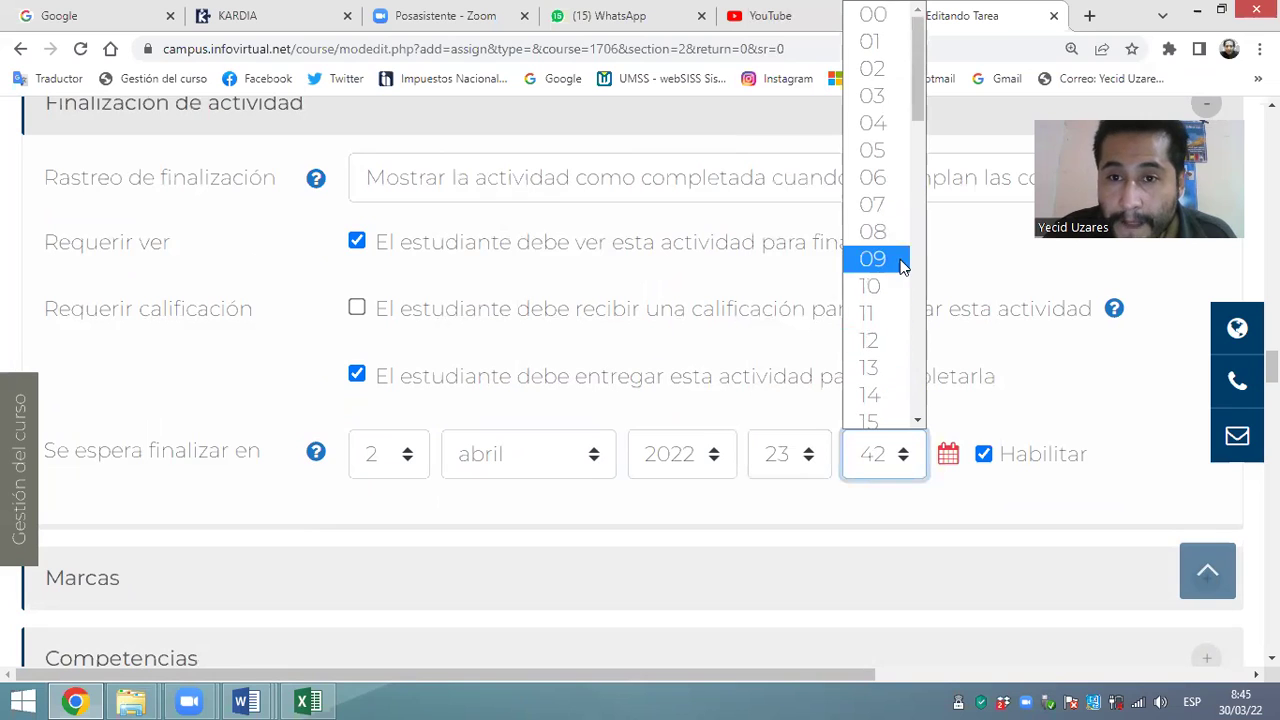
key("Escape")
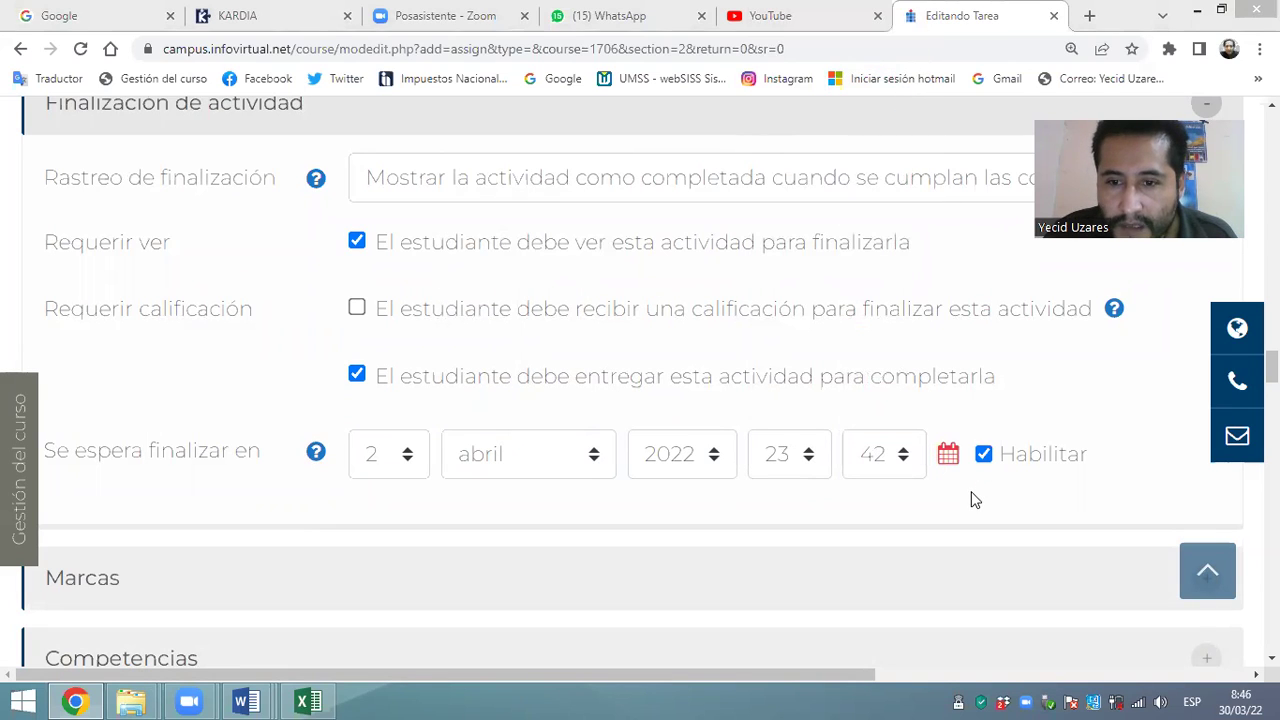
Set the minutes of the expected completion time to 00
scroll(1097, 414, "up", 4)
scroll(1083, 431, "down", 3)
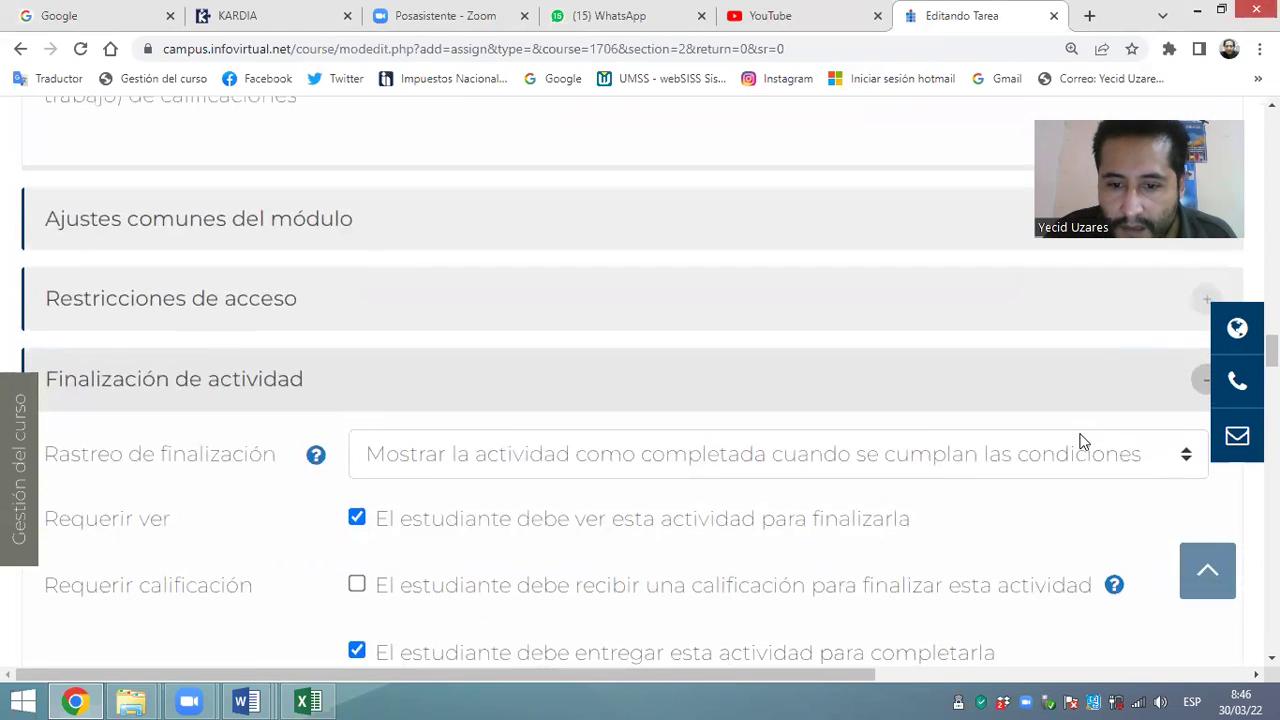
scroll(998, 480, "up", 1)
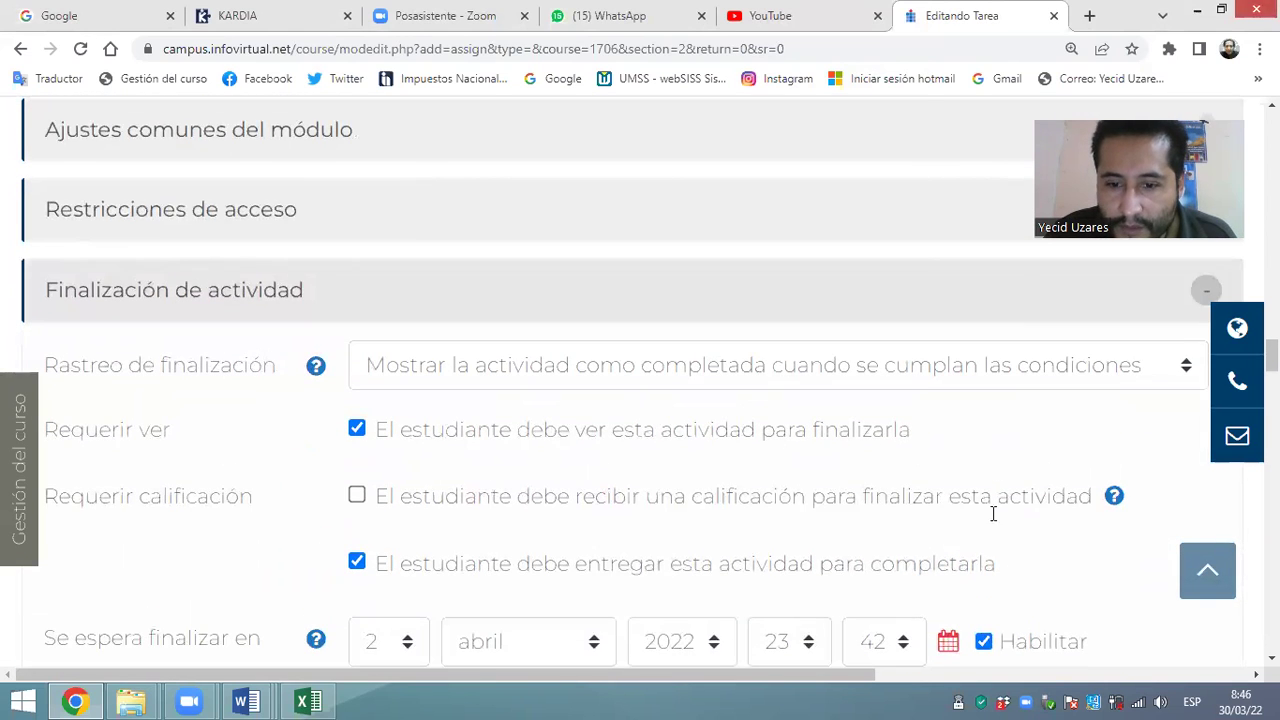
left_click(908, 646)
scroll(880, 350, "up", 6)
left_click(892, 84)
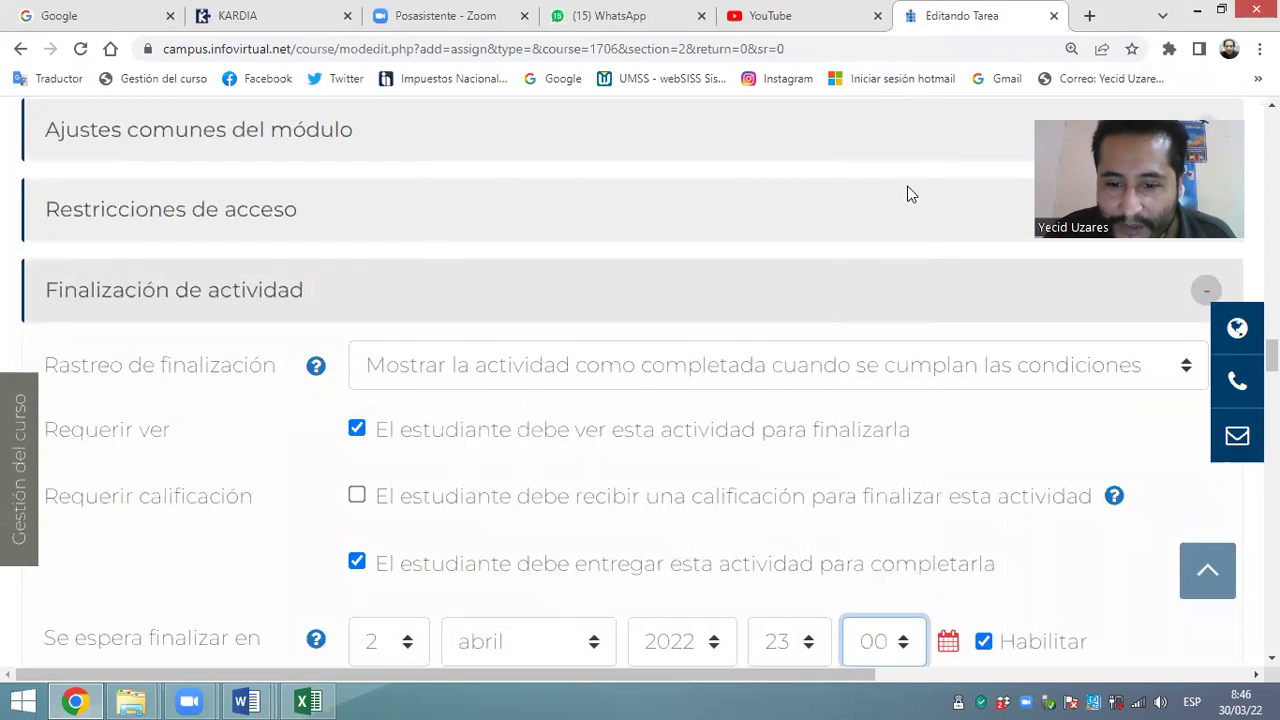
Save the task, return to the course and locate the First Activities entry at the end of the 1º PARCIAL section
scroll(1027, 466, "down", 4)
scroll(1015, 462, "down", 2)
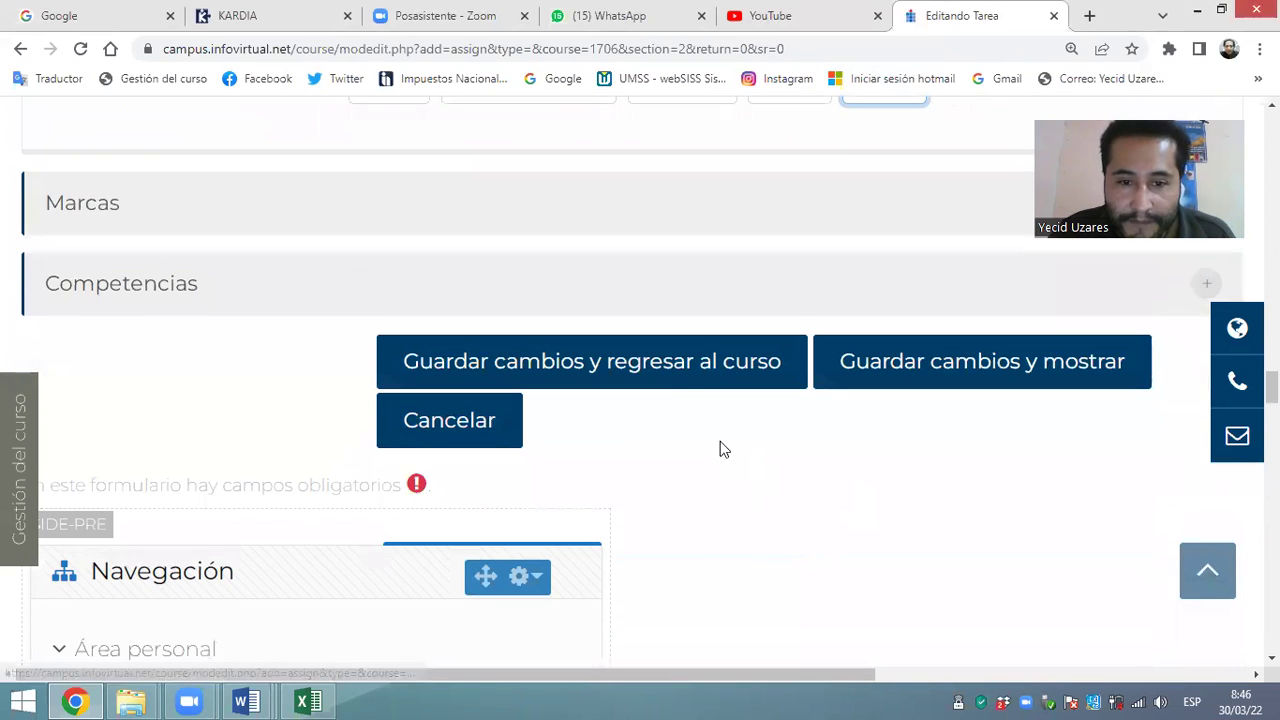
left_click(688, 378)
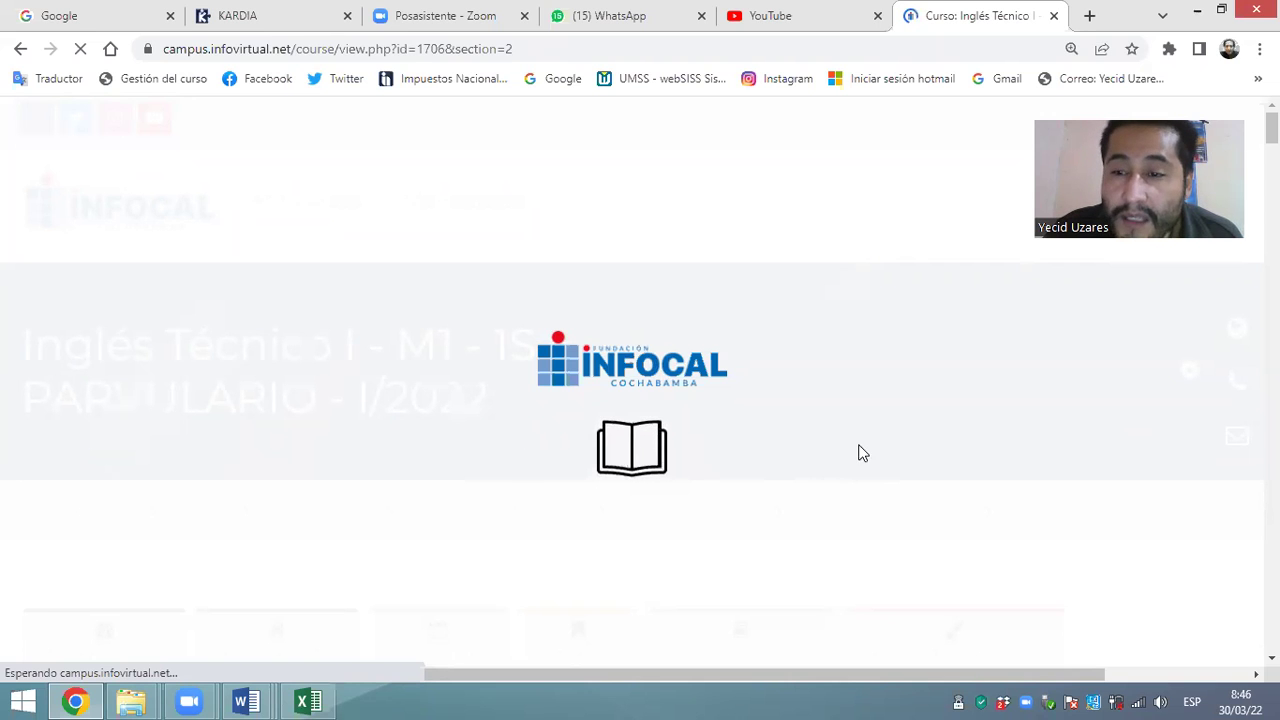
scroll(768, 445, "down", 15)
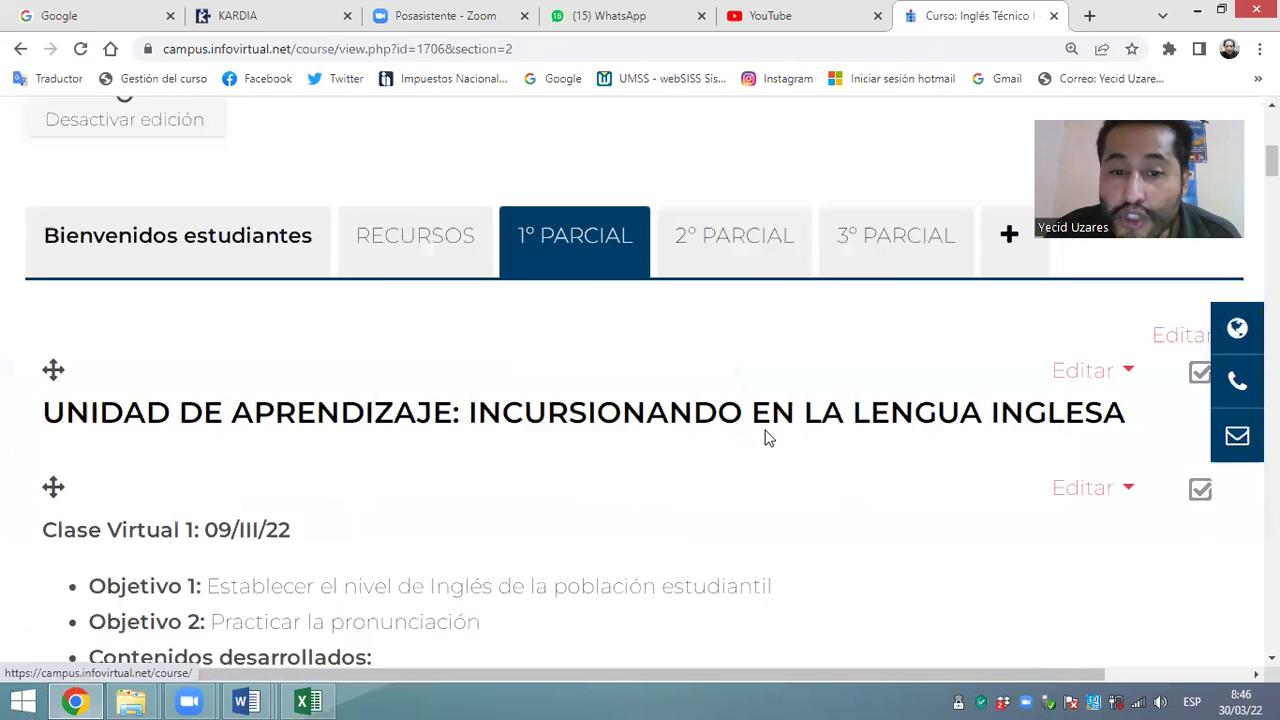
scroll(763, 430, "down", 20)
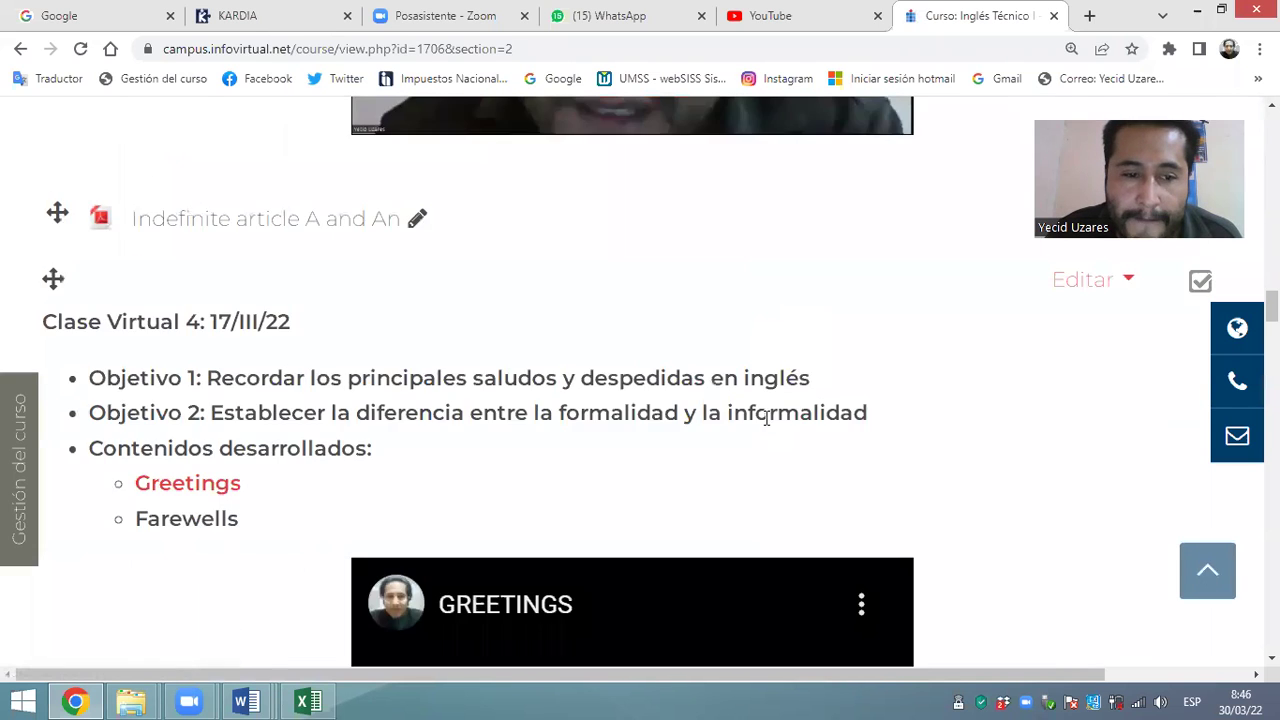
scroll(763, 423, "up", 3)
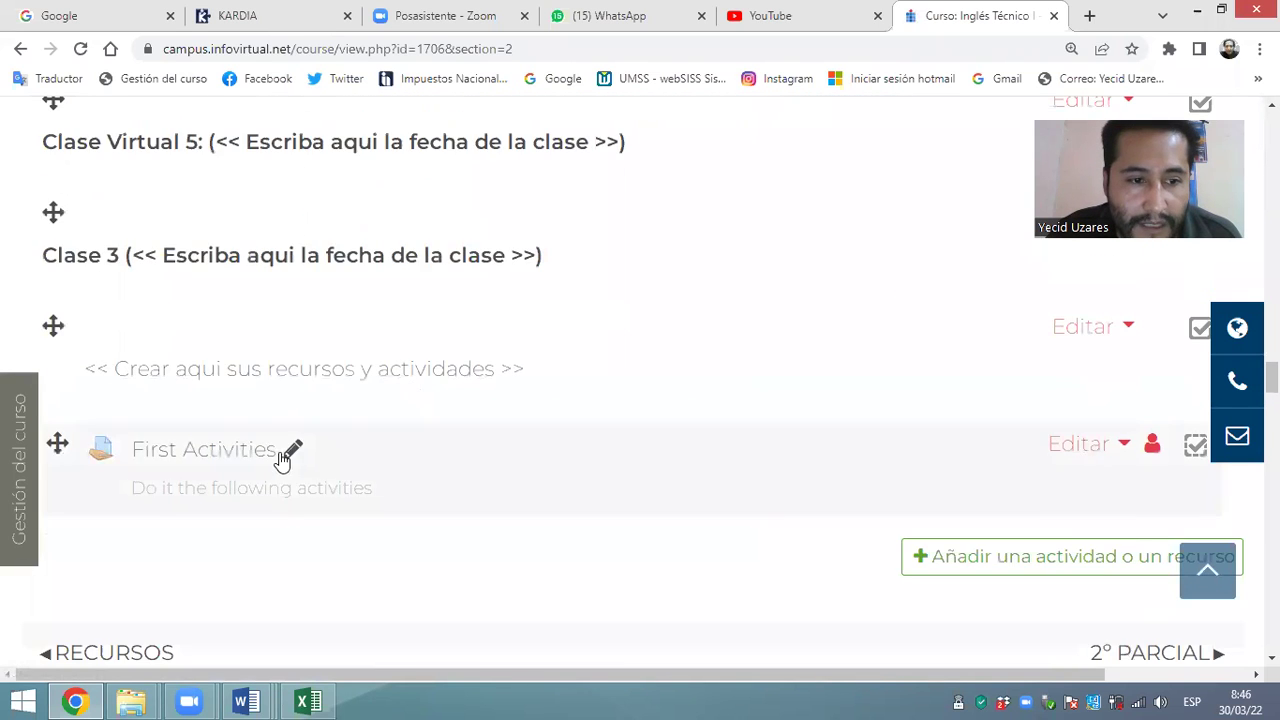
scroll(286, 449, "down", 2)
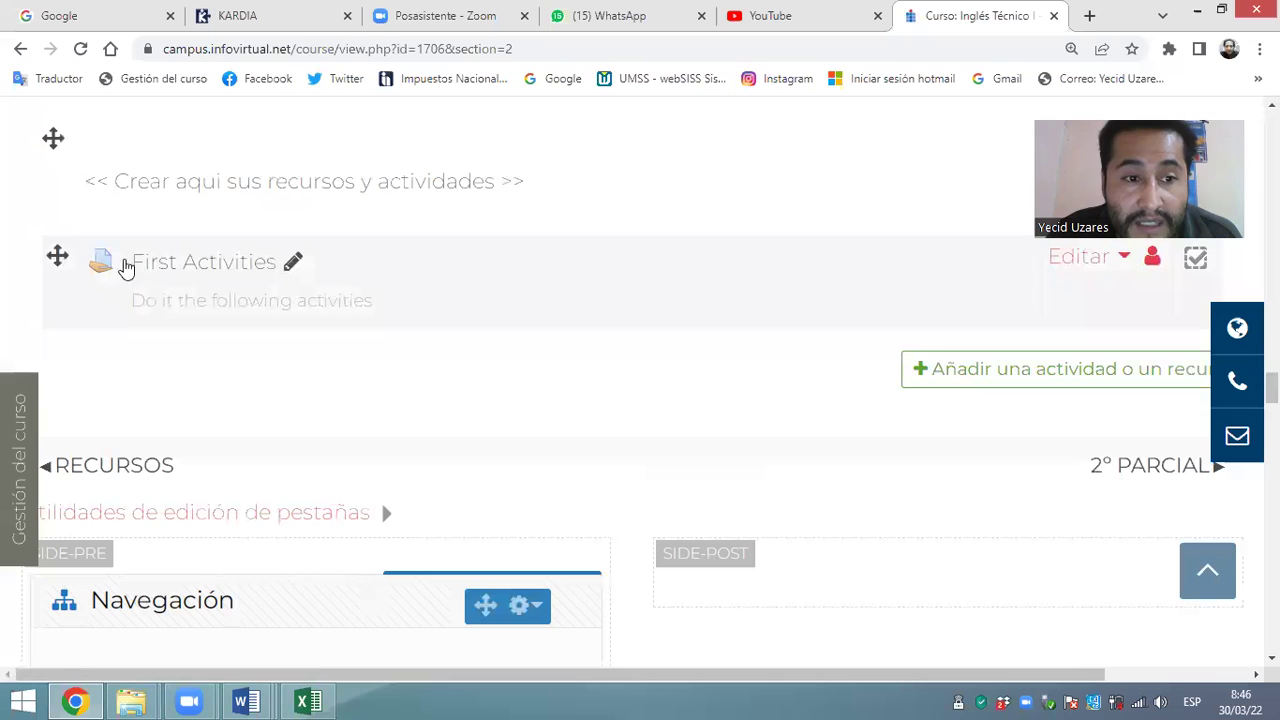